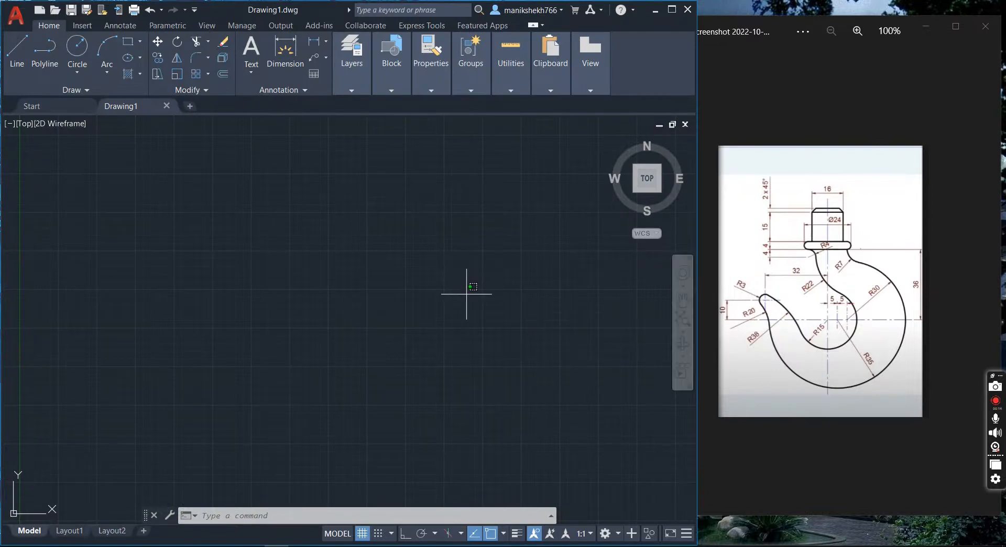
- Draw a horizontal line 16 units long in the empty drawing area, with ortho mode on
{"action": "left_click", "coordinate": [467, 295]}
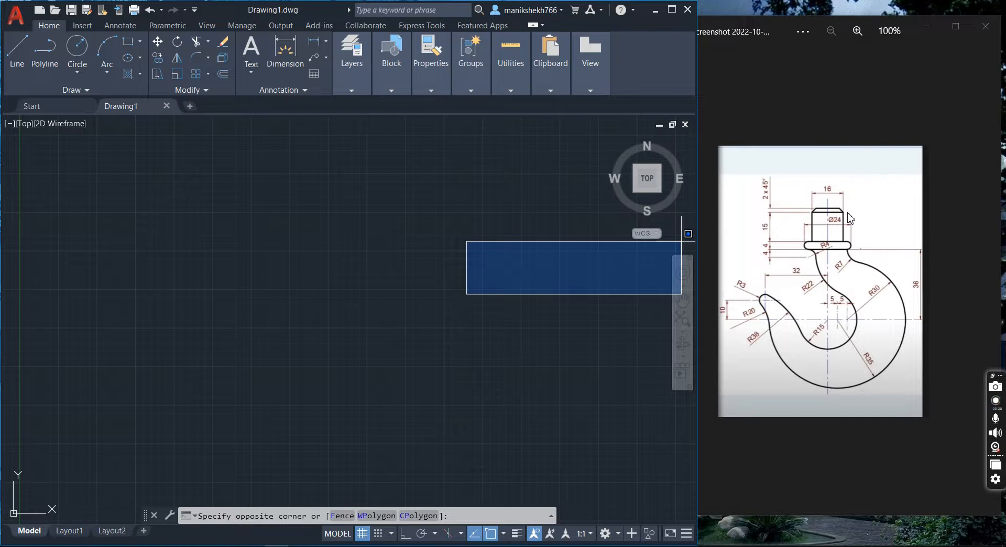
{"action": "left_click", "coordinate": [24, 66]}
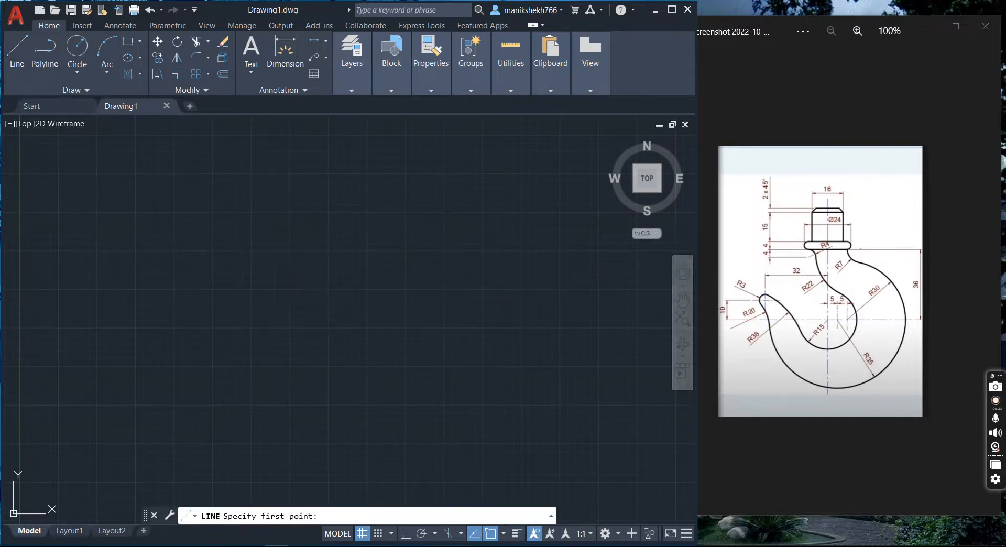
{"action": "left_click", "coordinate": [195, 263]}
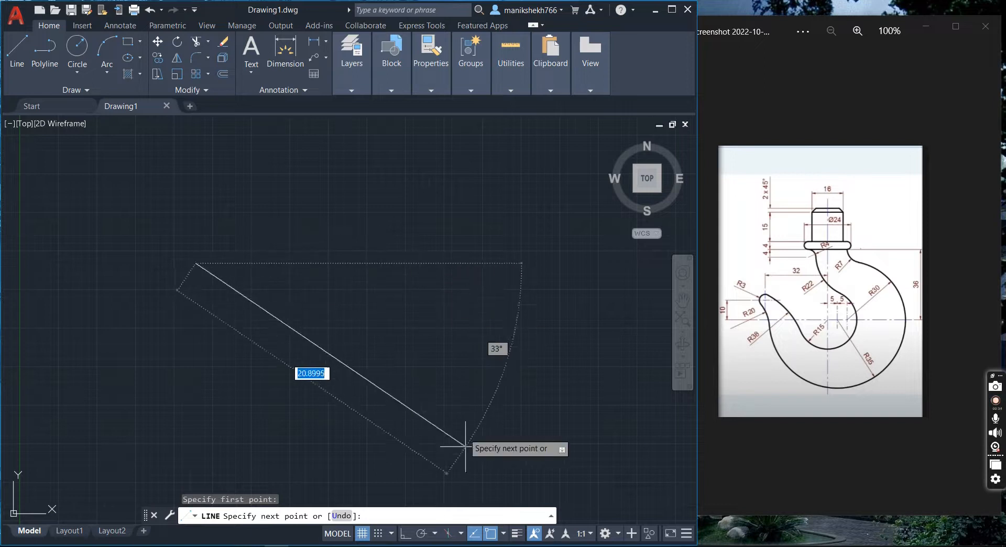
{"action": "left_click", "coordinate": [405, 534]}
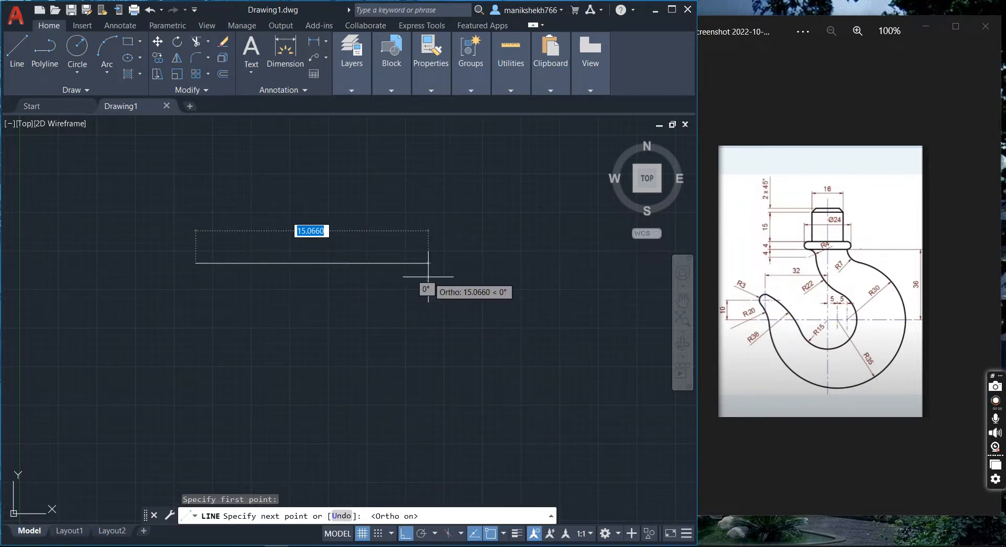
{"action": "type", "text": "1"}
{"action": "key", "text": "Return"}
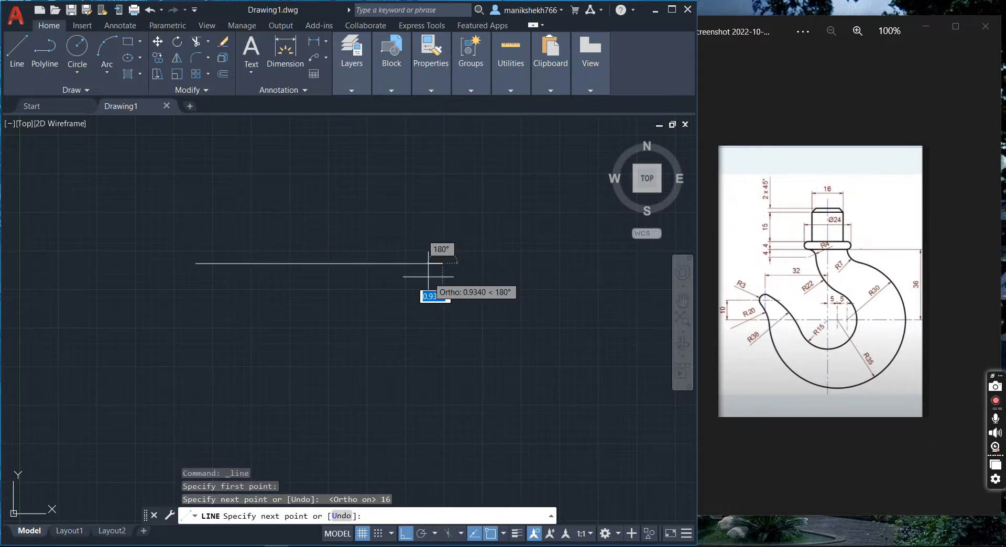
{"action": "key", "text": "Return"}
- Move the 16-unit line by its right endpoint to open space up and to the right, with ortho mode off
{"action": "scroll", "coordinate": [136, 205], "scroll_direction": "down", "scroll_amount": 2}
{"action": "scroll", "coordinate": [137, 205], "scroll_direction": "down", "scroll_amount": 2}
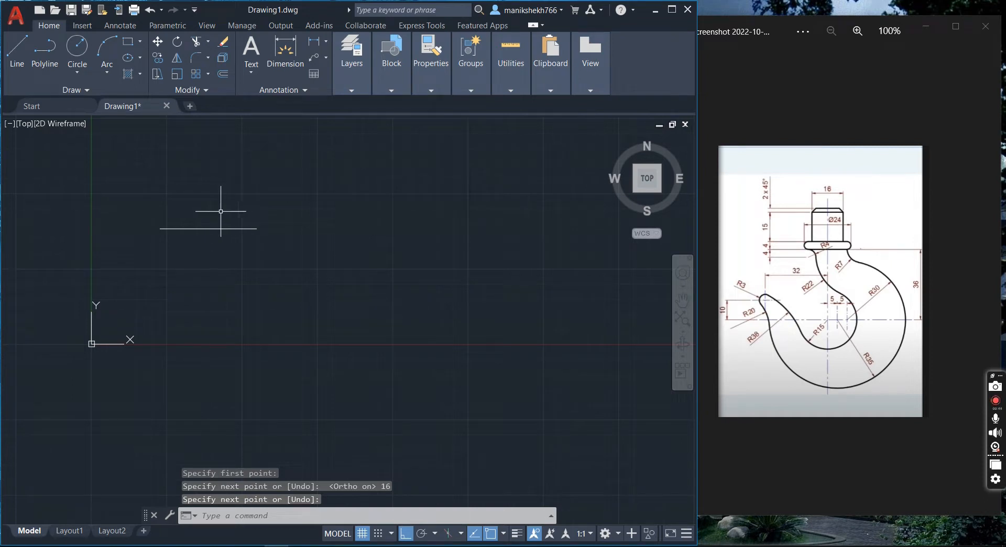
{"action": "scroll", "coordinate": [197, 204], "scroll_direction": "down", "scroll_amount": 2}
{"action": "scroll", "coordinate": [197, 205], "scroll_direction": "down", "scroll_amount": 2}
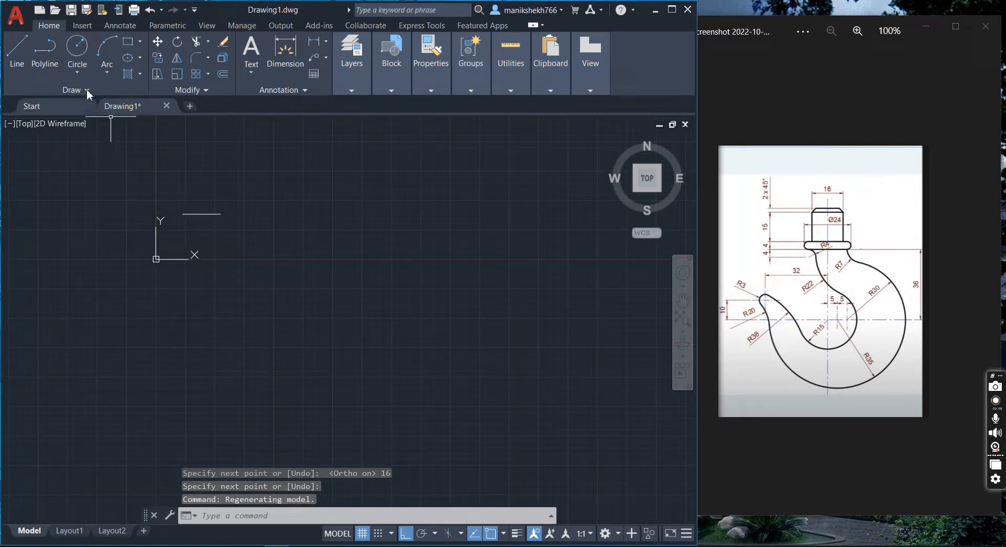
{"action": "left_click", "coordinate": [158, 43]}
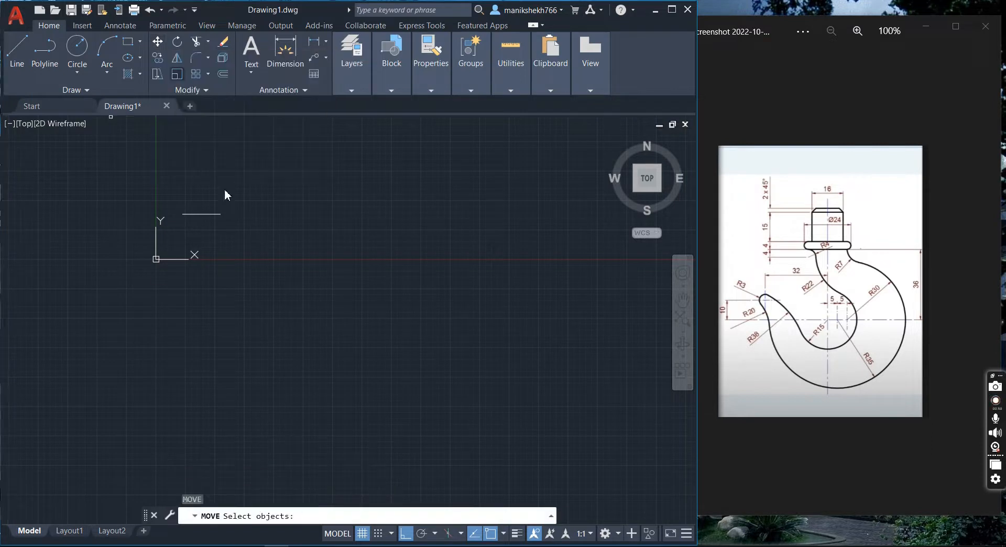
{"action": "left_click", "coordinate": [209, 213]}
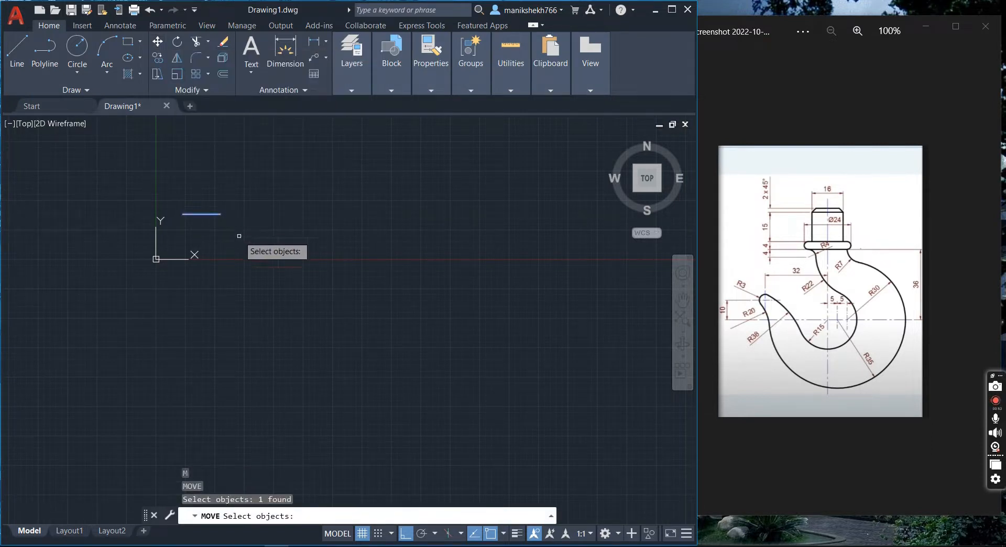
{"action": "key", "text": "Return"}
{"action": "left_click", "coordinate": [220, 213]}
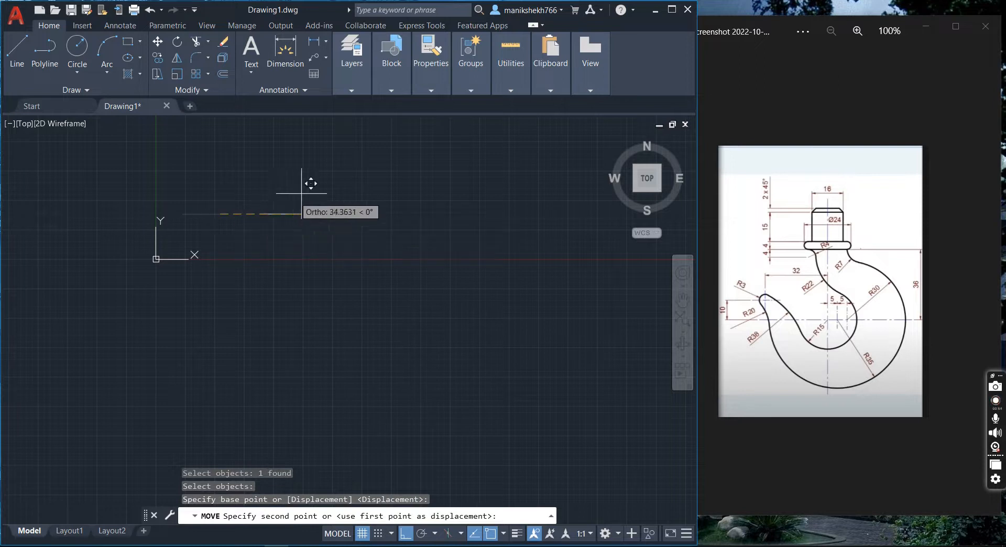
{"action": "left_click", "coordinate": [407, 533]}
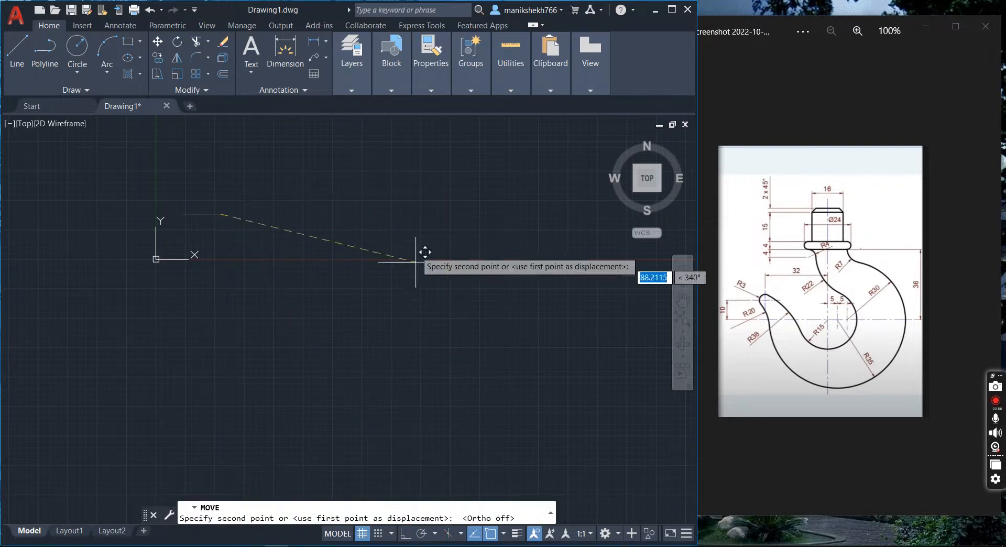
{"action": "left_click", "coordinate": [418, 119]}
- Offset the horizontal line upward by 2 units for the top edge of the shank chamfer
{"action": "scroll", "coordinate": [156, 380], "scroll_direction": "down", "scroll_amount": 2}
{"action": "scroll", "coordinate": [314, 187], "scroll_direction": "up", "scroll_amount": 4}
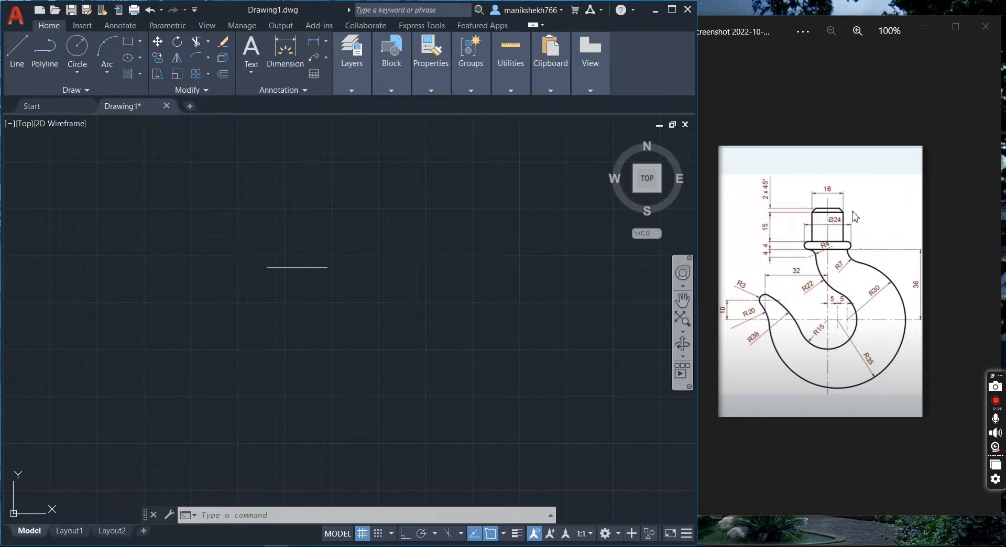
{"action": "left_click", "coordinate": [222, 75]}
{"action": "type", "text": "2"}
{"action": "key", "text": "Return"}
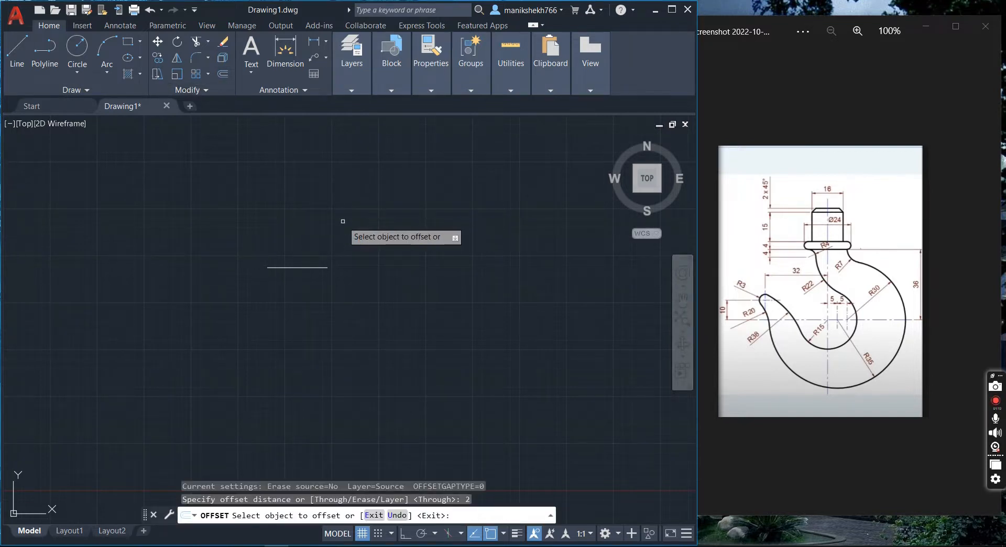
{"action": "left_click", "coordinate": [296, 268]}
{"action": "left_click", "coordinate": [294, 262]}
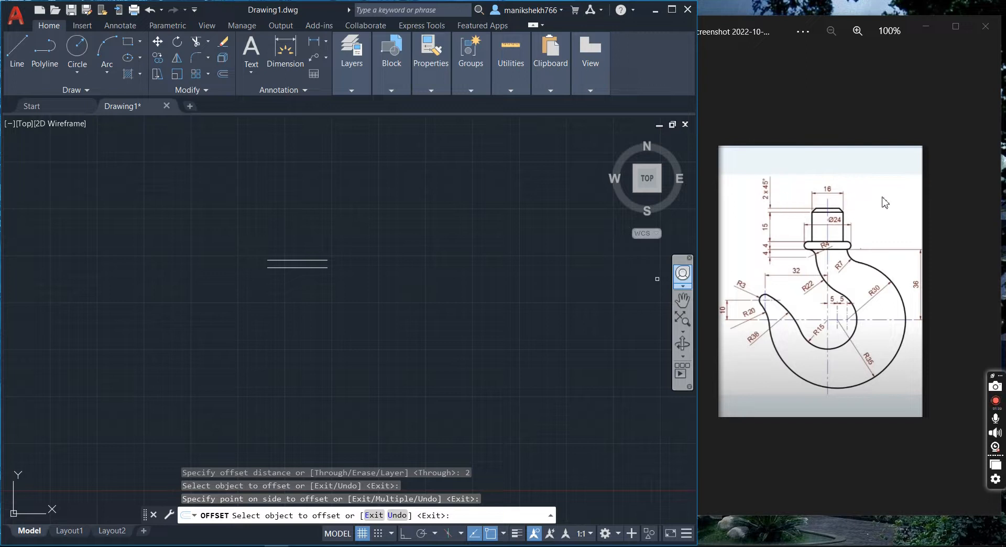
- Draw a 10-unit line at 45° from the left endpoint of the lower horizontal line
{"action": "left_click", "coordinate": [15, 52]}
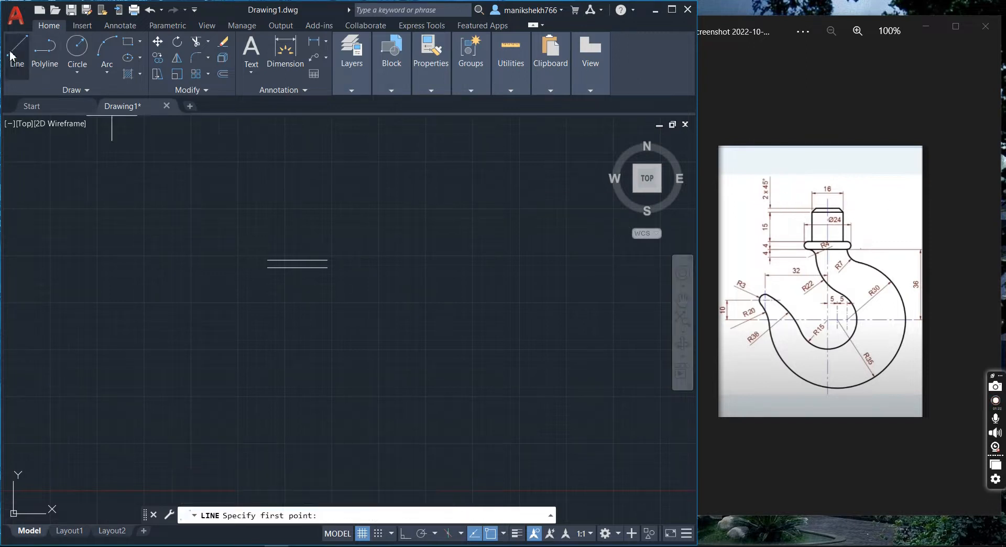
{"action": "left_click", "coordinate": [271, 265]}
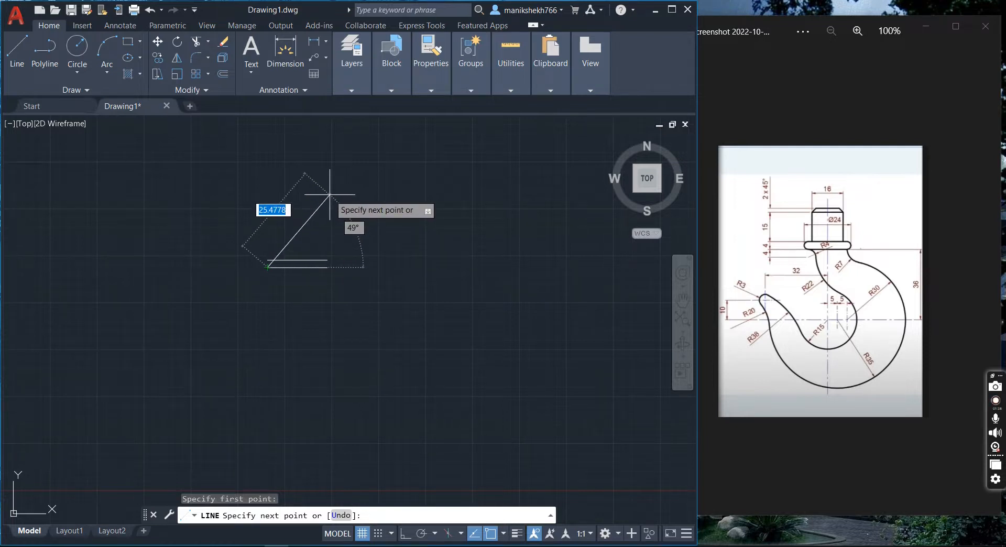
{"action": "type", "text": "10"}
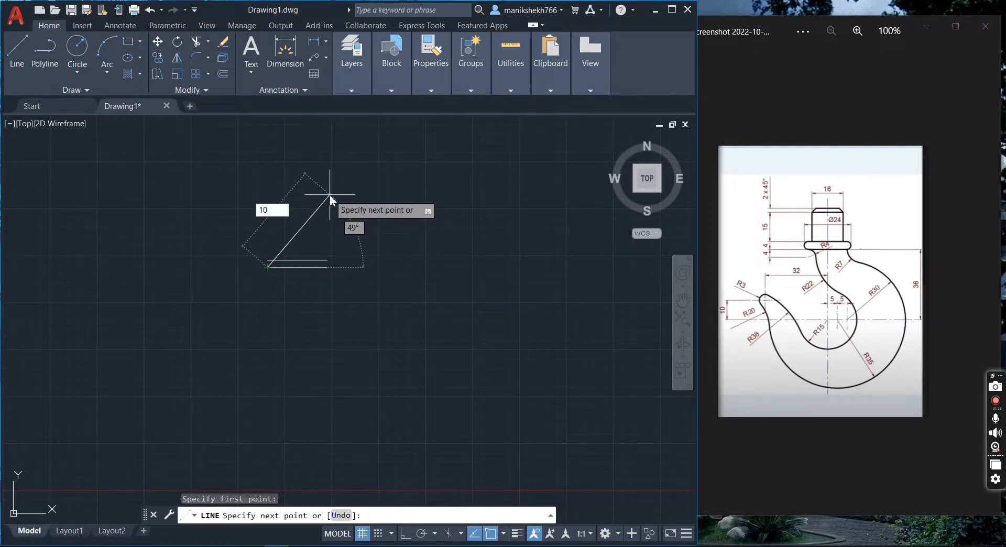
{"action": "key", "text": "Tab"}
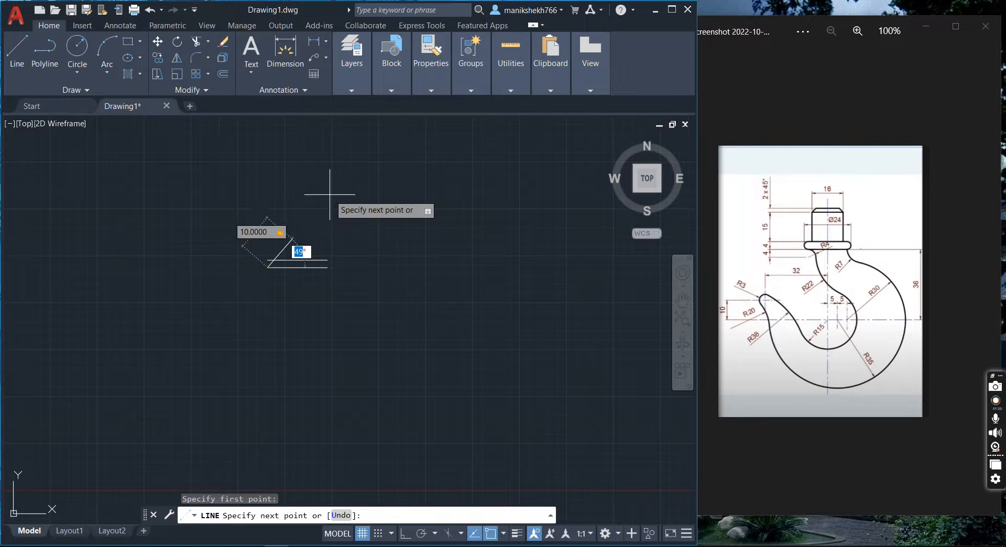
{"action": "type", "text": "45"}
{"action": "key", "text": "Return"}
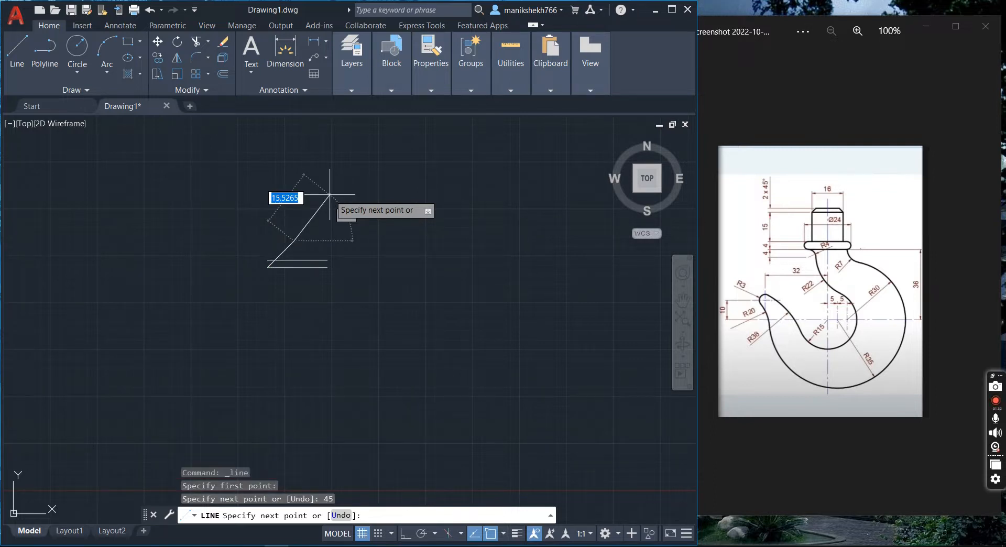
{"action": "key", "text": "Return"}
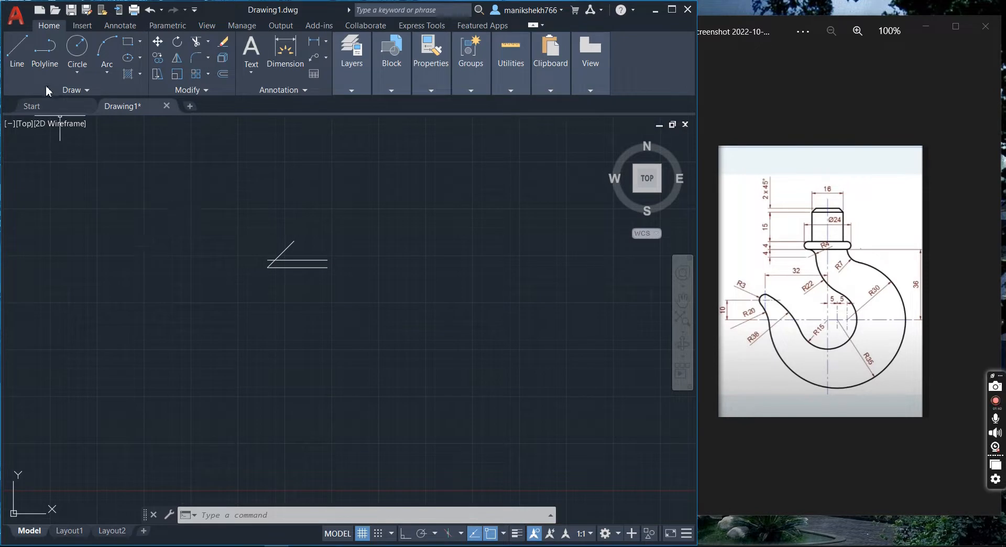
- Draw a 10-unit line at 135° from the right endpoint of the lower horizontal line
{"action": "left_click", "coordinate": [18, 53]}
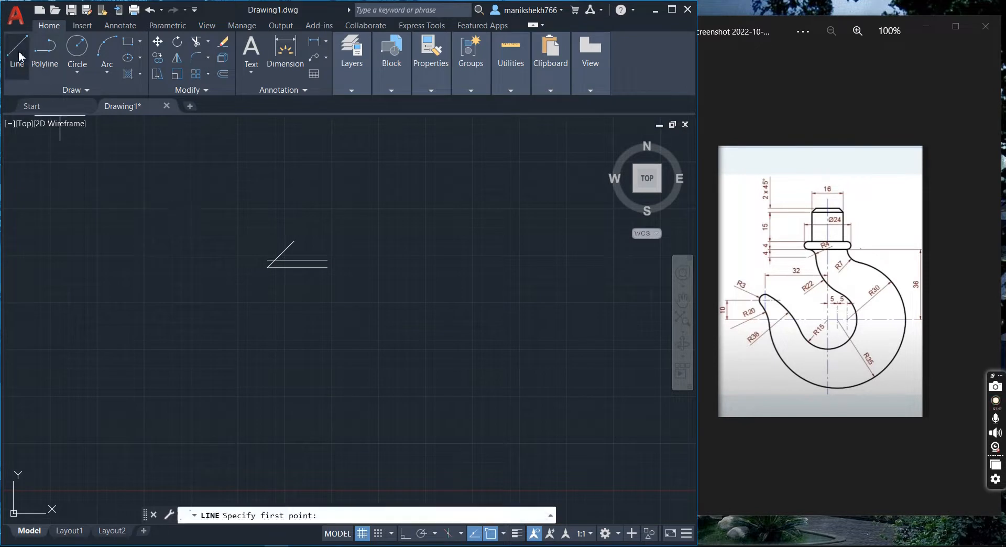
{"action": "left_click", "coordinate": [327, 267]}
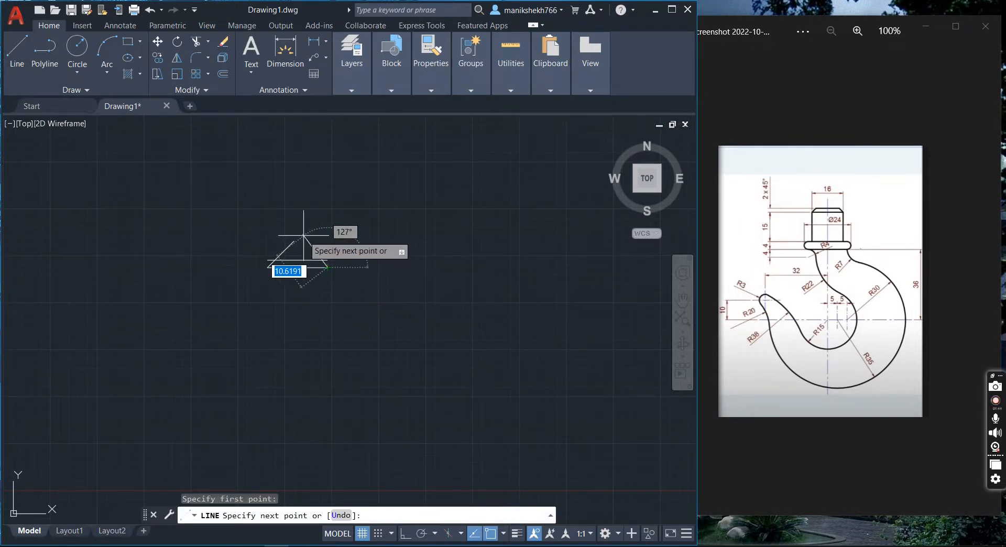
{"action": "type", "text": "10"}
{"action": "key", "text": "Tab"}
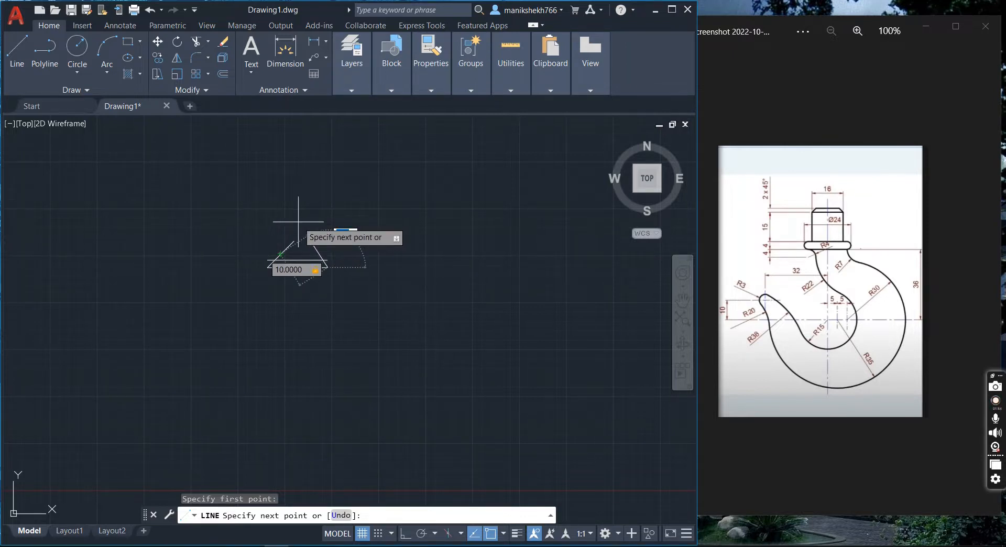
{"action": "type", "text": "135"}
{"action": "key", "text": "Return"}
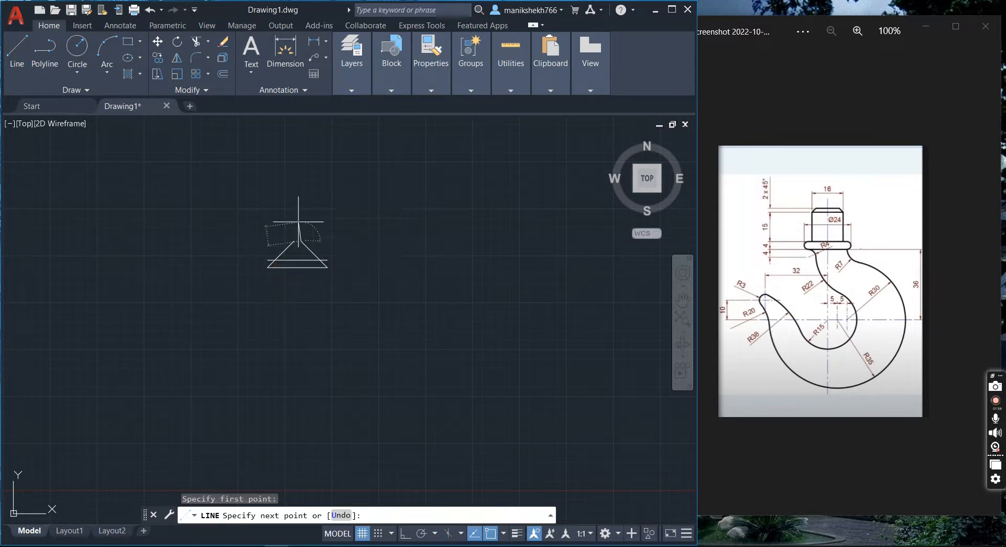
{"action": "key", "text": "Return"}
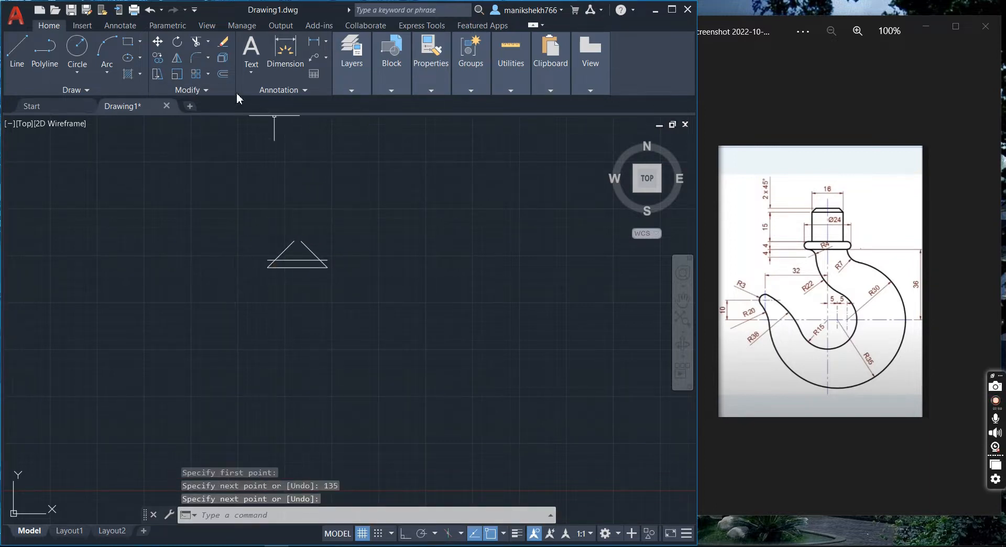
- Trim the slanted lines above the upper horizontal line and that line's overhanging ends to form the chamfered top
{"action": "left_click", "coordinate": [197, 44]}
{"action": "scroll", "coordinate": [263, 219], "scroll_direction": "up", "scroll_amount": 2}
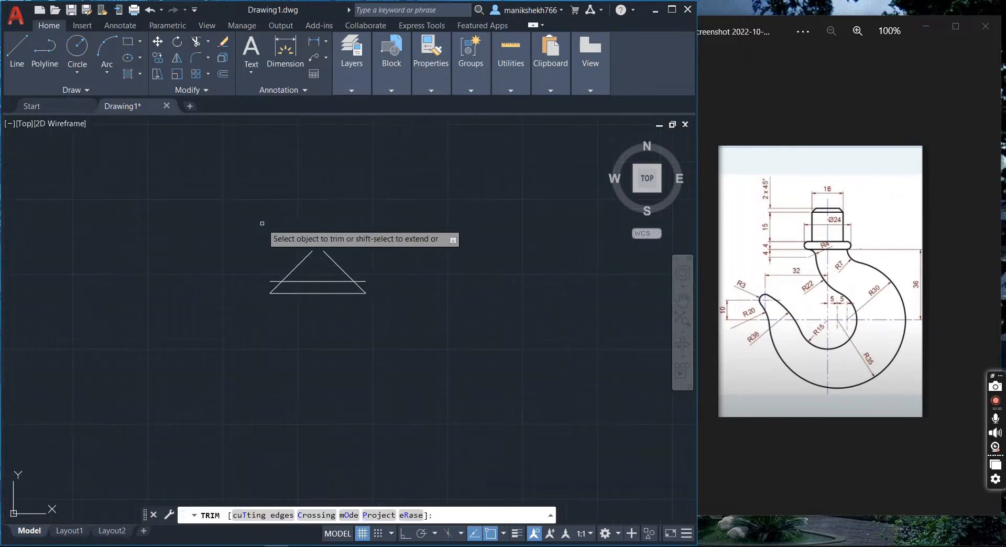
{"action": "left_click", "coordinate": [283, 267]}
{"action": "left_click", "coordinate": [416, 261]}
{"action": "key", "text": "Return"}
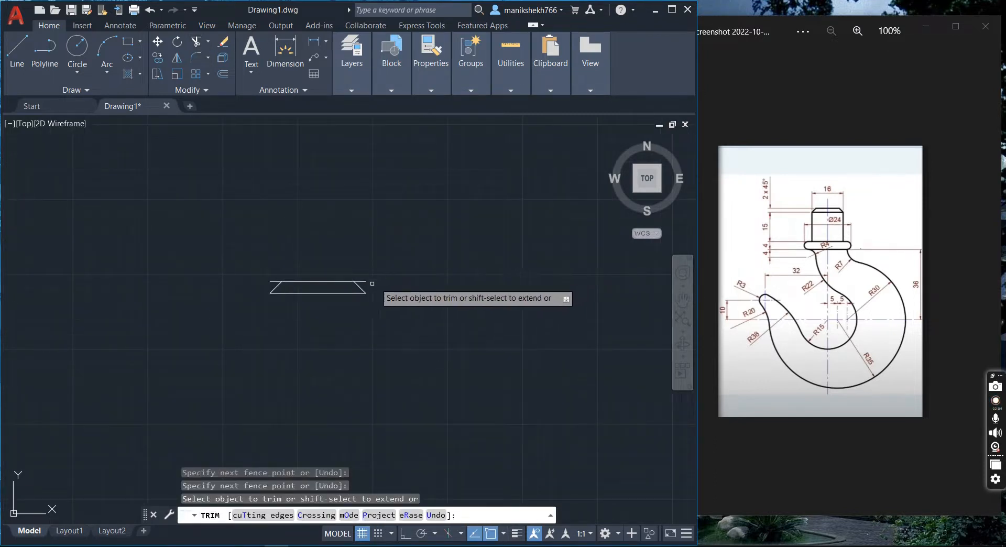
{"action": "left_click", "coordinate": [275, 280]}
{"action": "scroll", "coordinate": [266, 242], "scroll_direction": "down", "scroll_amount": 2}
{"action": "key", "text": "Return"}
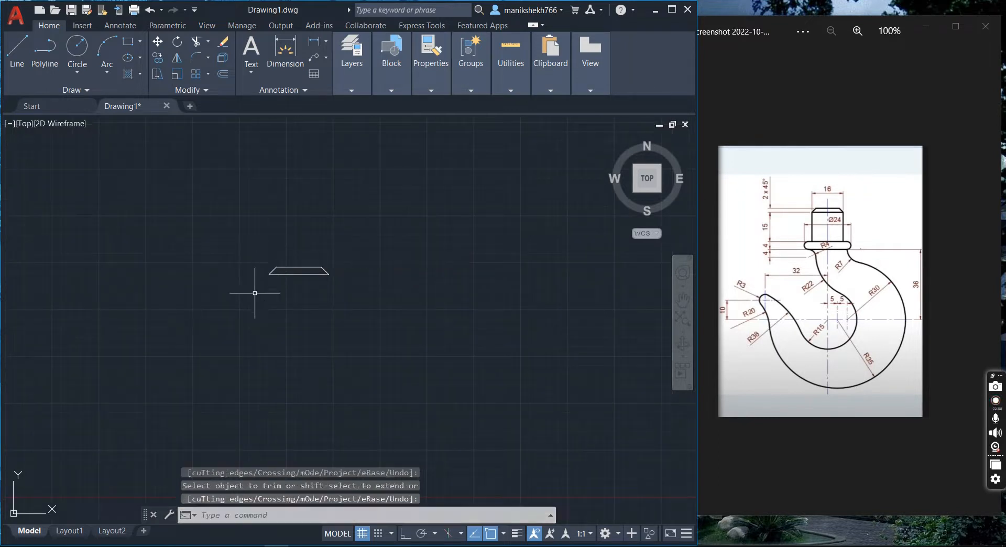
- Draw a 15-unit vertical line down from the chamfer's lower-left corner, with ortho mode on
{"action": "scroll", "coordinate": [299, 276], "scroll_direction": "up", "scroll_amount": 2}
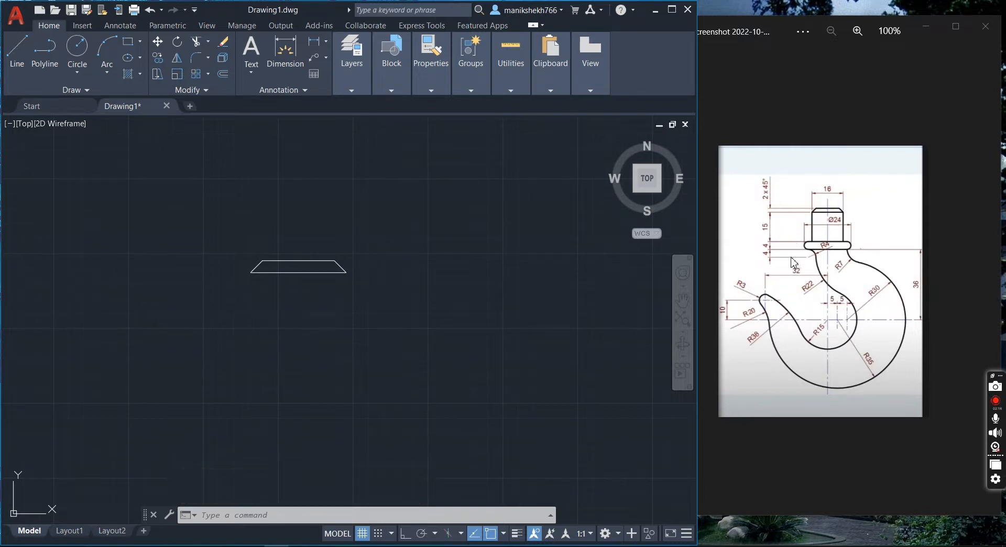
{"action": "left_click", "coordinate": [16, 50]}
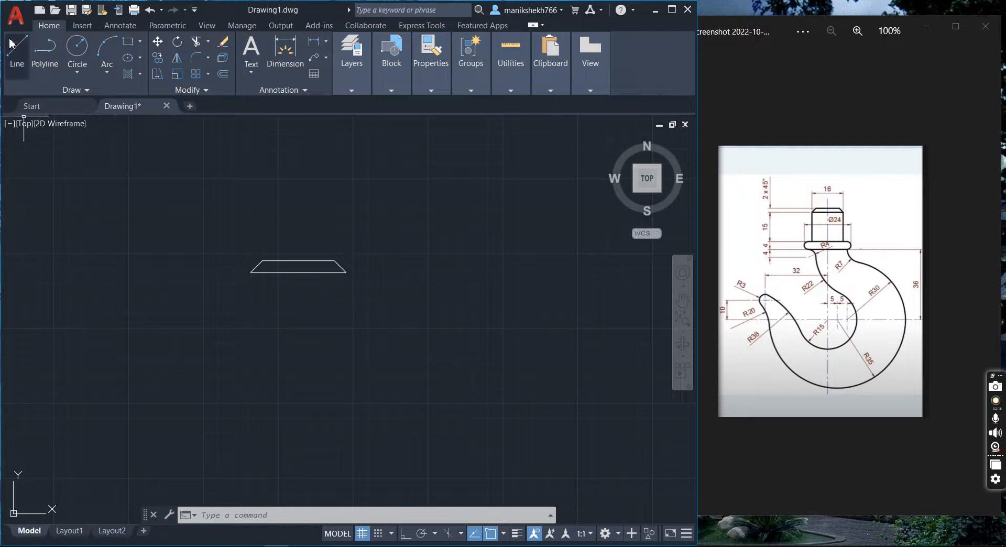
{"action": "left_click", "coordinate": [251, 272]}
{"action": "left_click", "coordinate": [406, 533]}
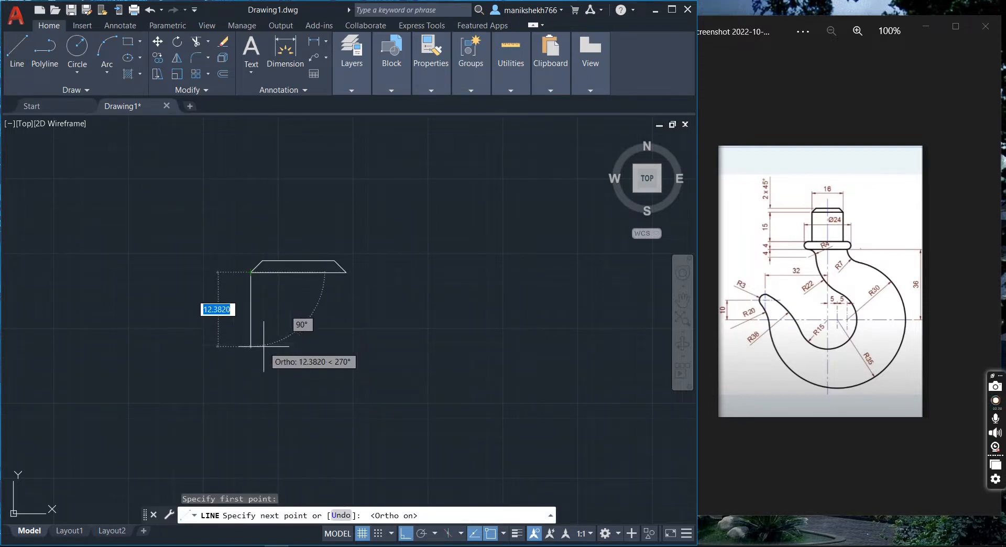
{"action": "type", "text": "15"}
{"action": "key", "text": "Return"}
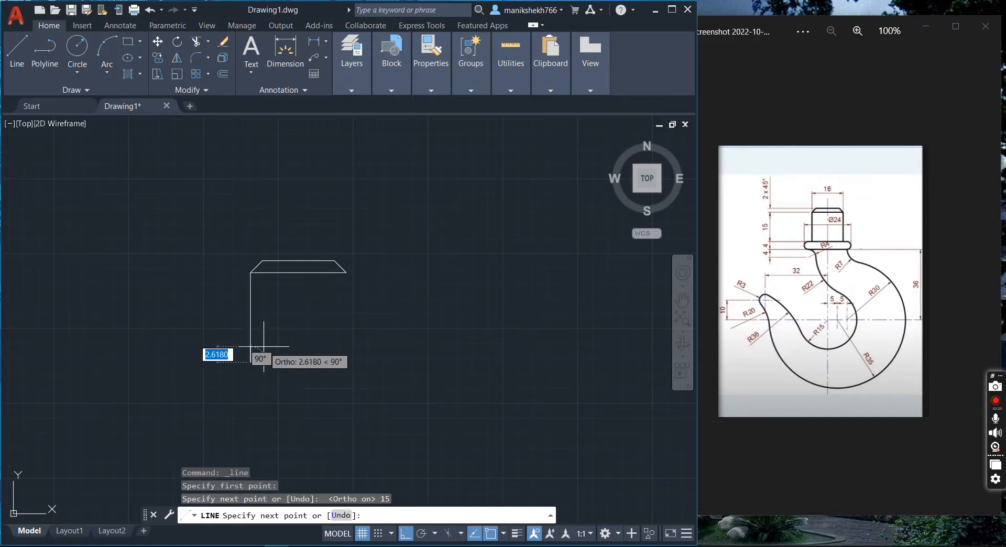
{"action": "key", "text": "Return"}
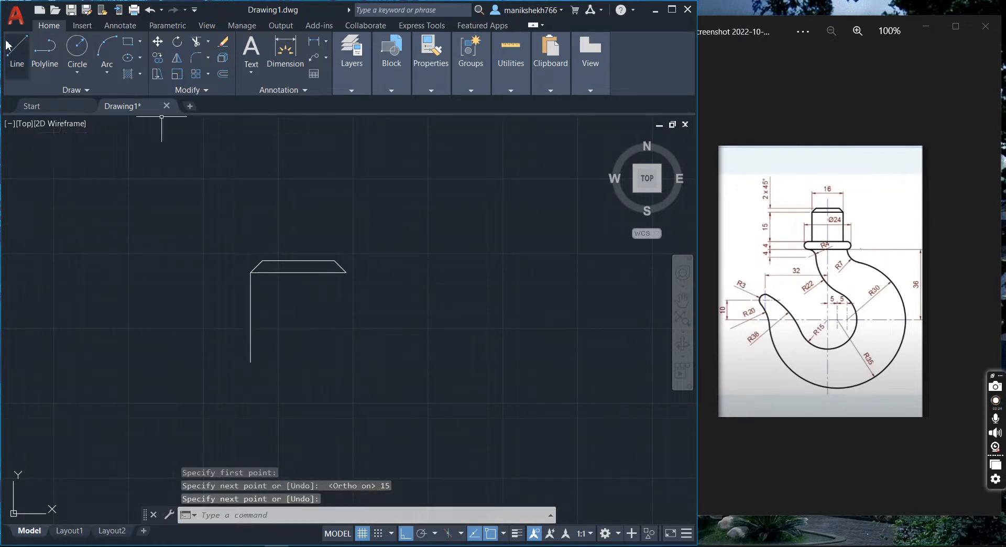
- Draw a 15-unit vertical line down from the chamfer's lower-right corner
{"action": "left_click", "coordinate": [7, 44]}
{"action": "left_click", "coordinate": [346, 272]}
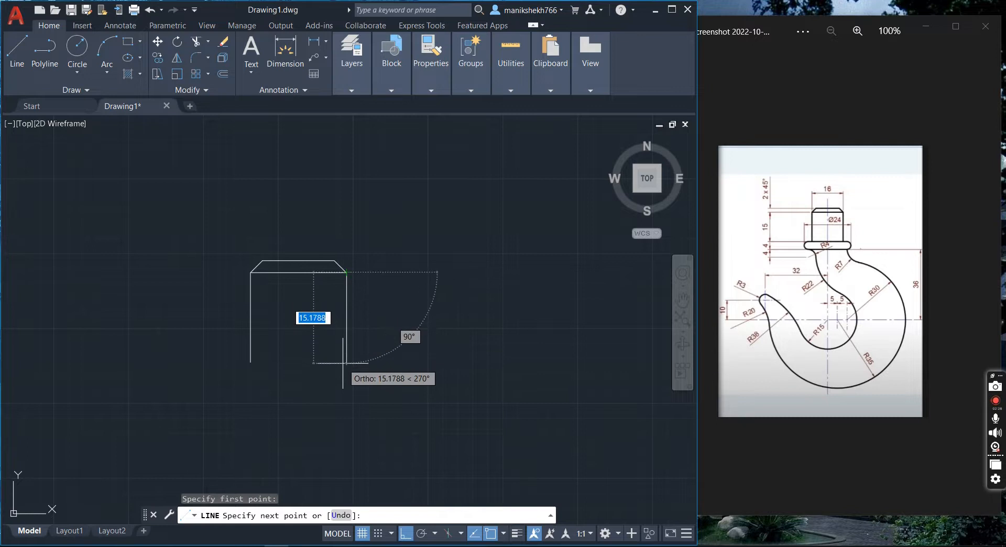
{"action": "type", "text": "15"}
{"action": "key", "text": "Return"}
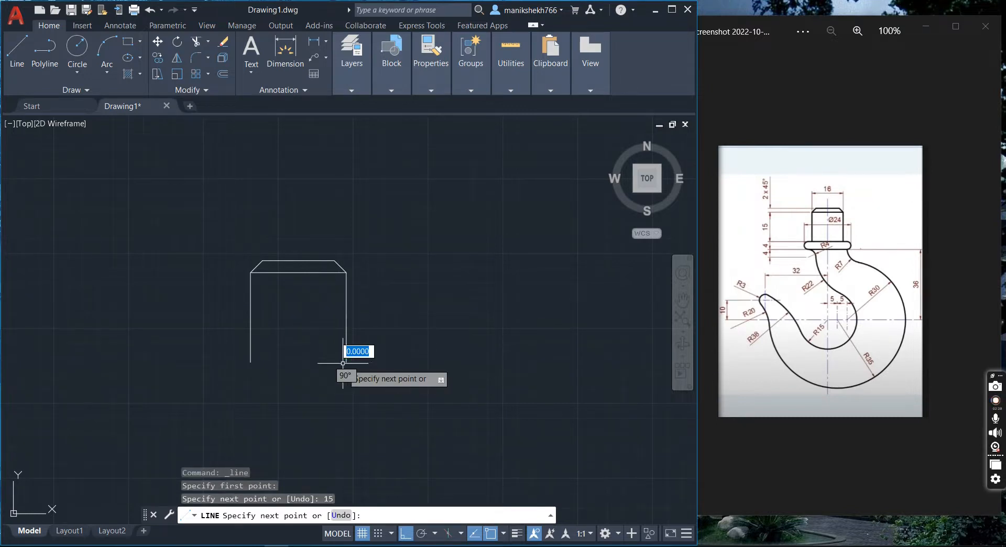
- Draw a 24-unit horizontal line in the empty space above and to the left of the shank
{"action": "key", "text": "Return"}
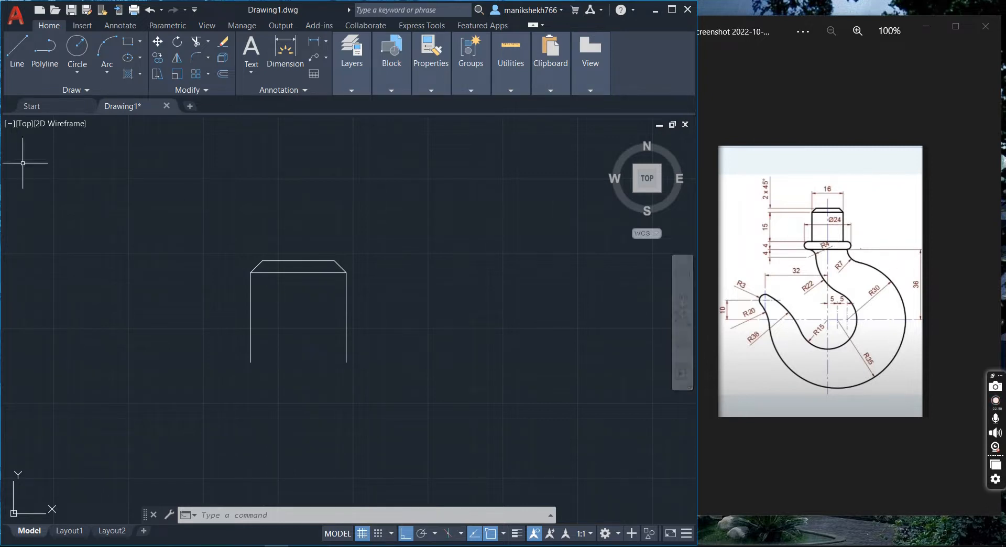
{"action": "left_click", "coordinate": [17, 52]}
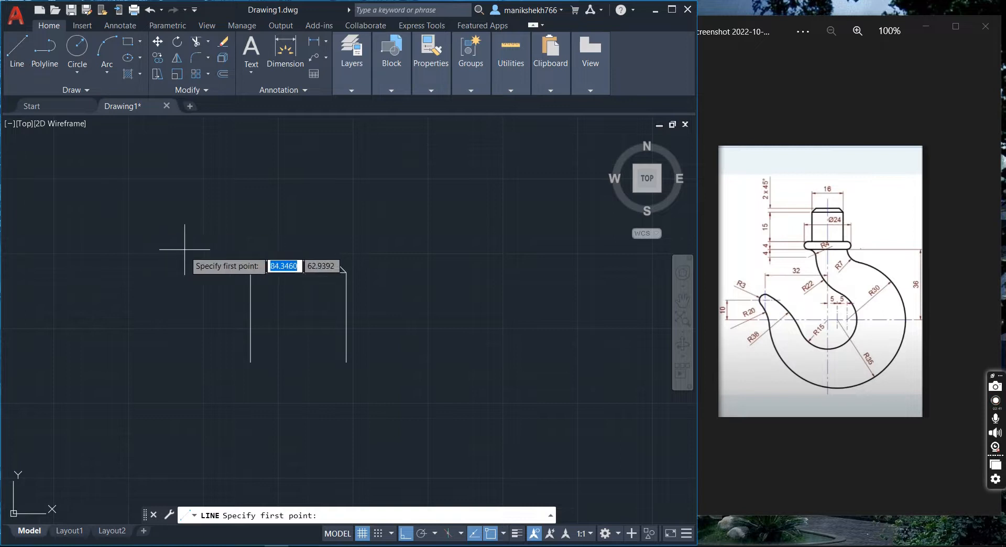
{"action": "left_click", "coordinate": [133, 194]}
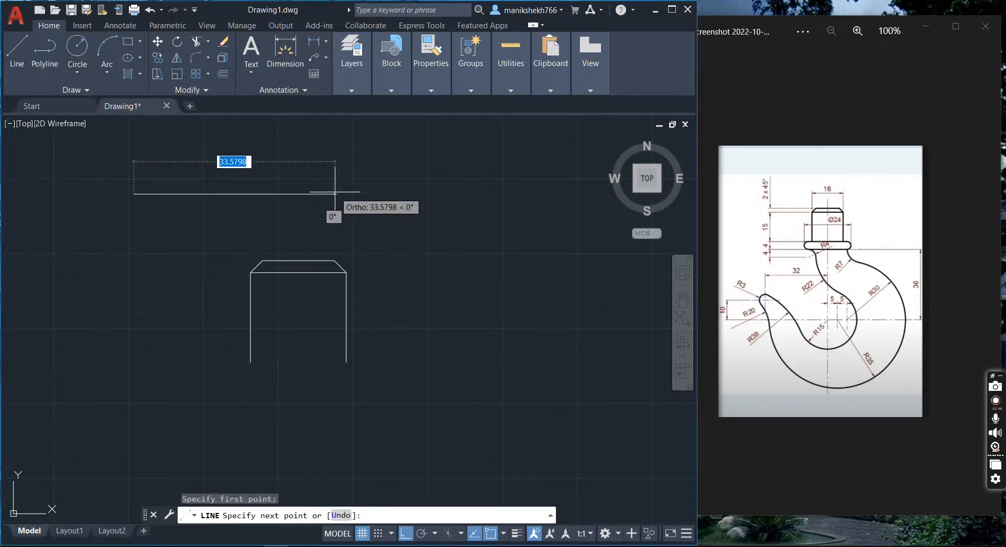
{"action": "type", "text": "24"}
{"action": "key", "text": "Return"}
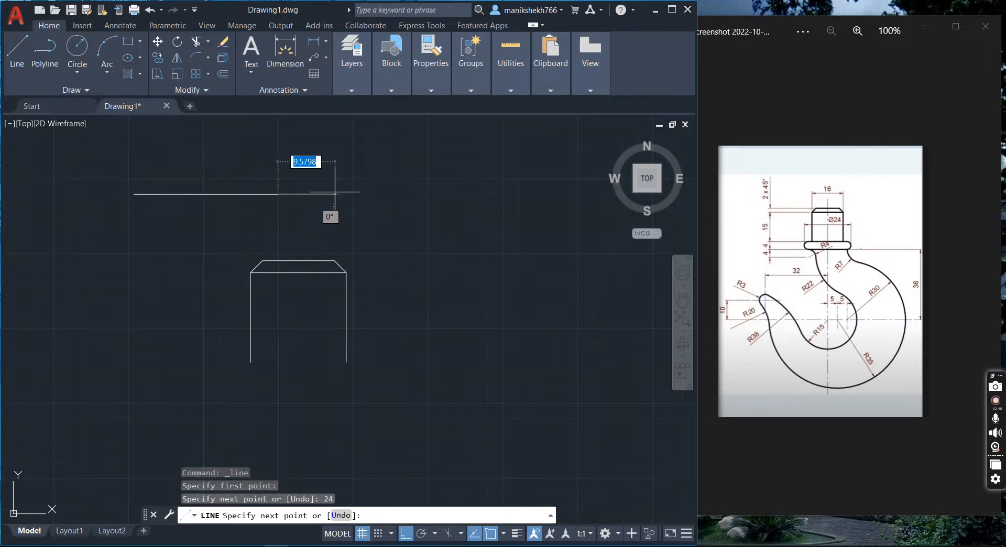
{"action": "key", "text": "Return"}
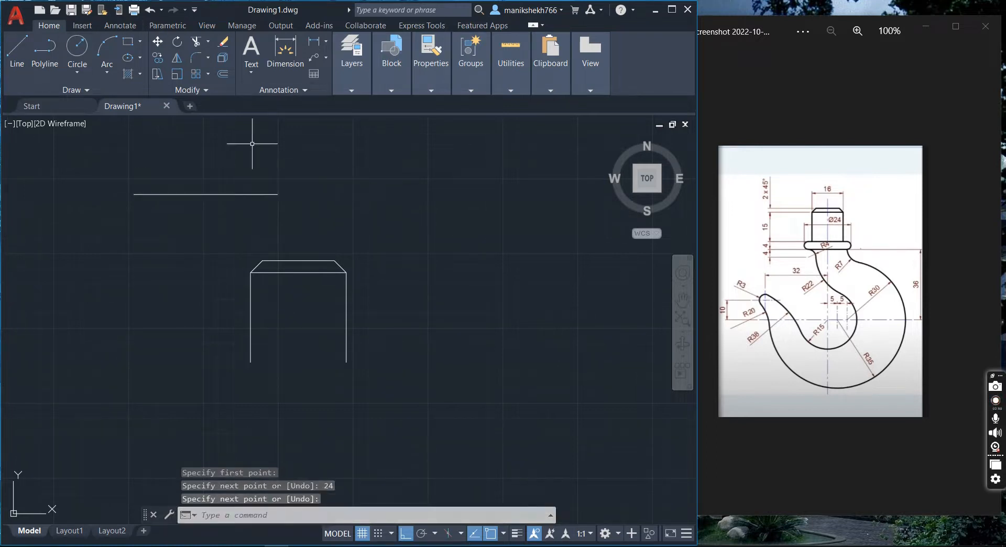
- Offset the 24-unit horizontal line 4 units downward
{"action": "left_click", "coordinate": [223, 74]}
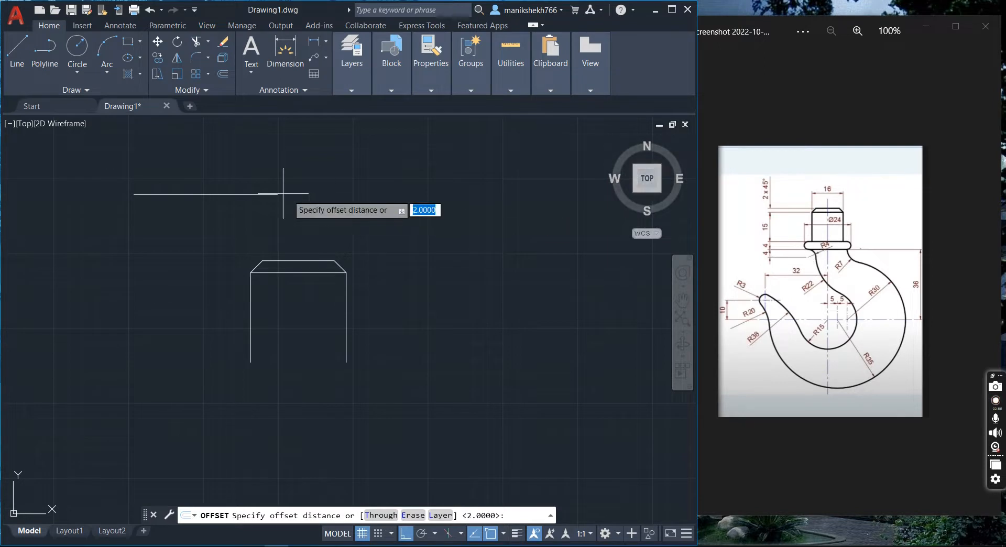
{"action": "type", "text": "4"}
{"action": "key", "text": "Return"}
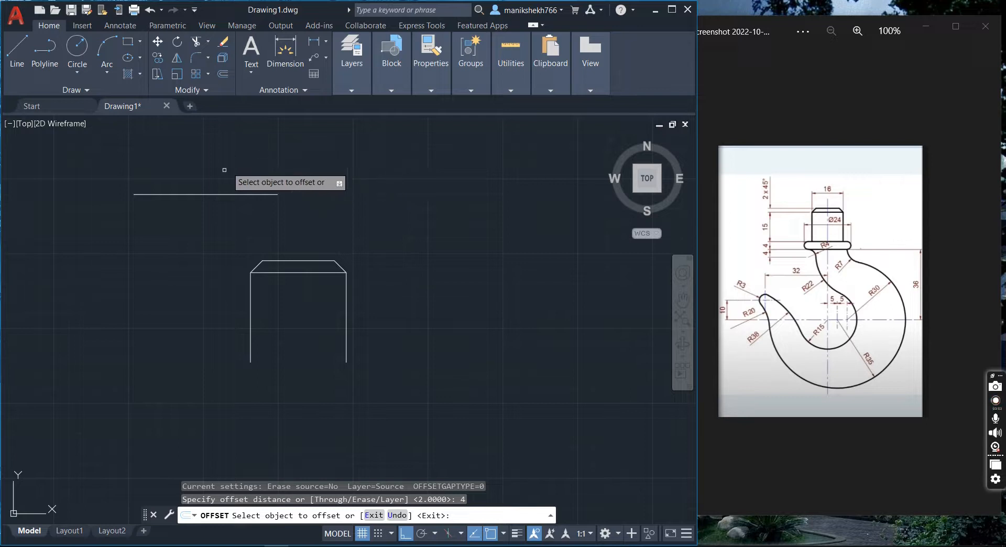
{"action": "left_click", "coordinate": [206, 194]}
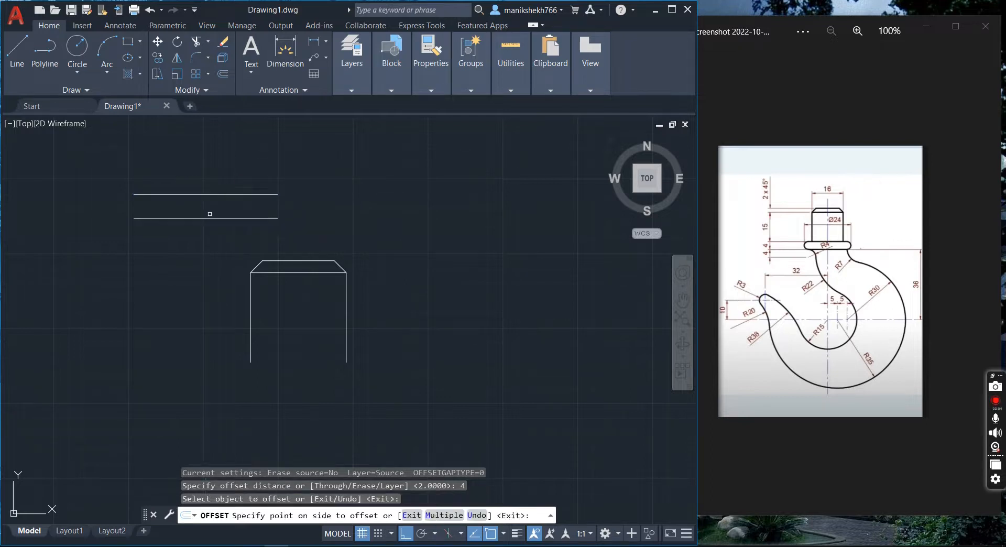
{"action": "left_click", "coordinate": [206, 213]}
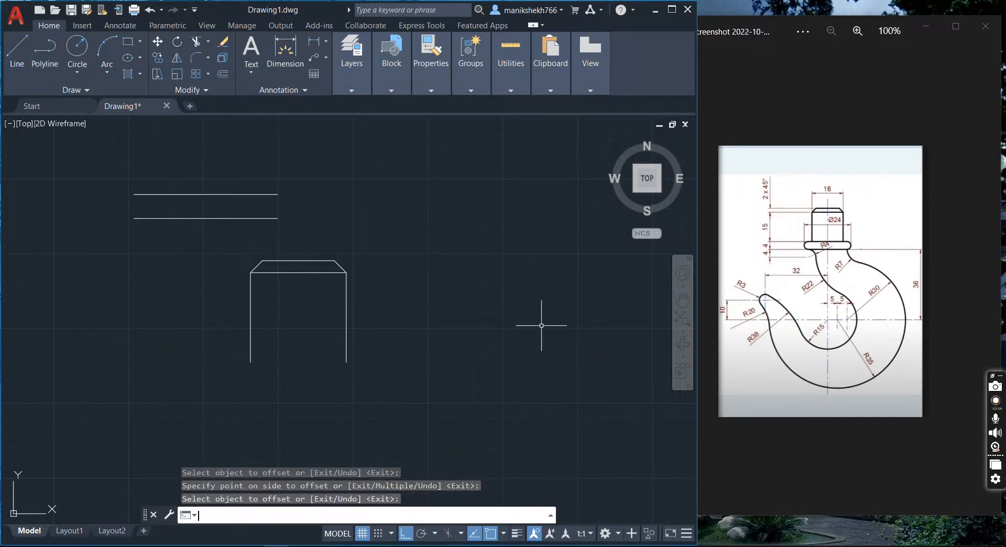
{"action": "key", "text": "Return"}
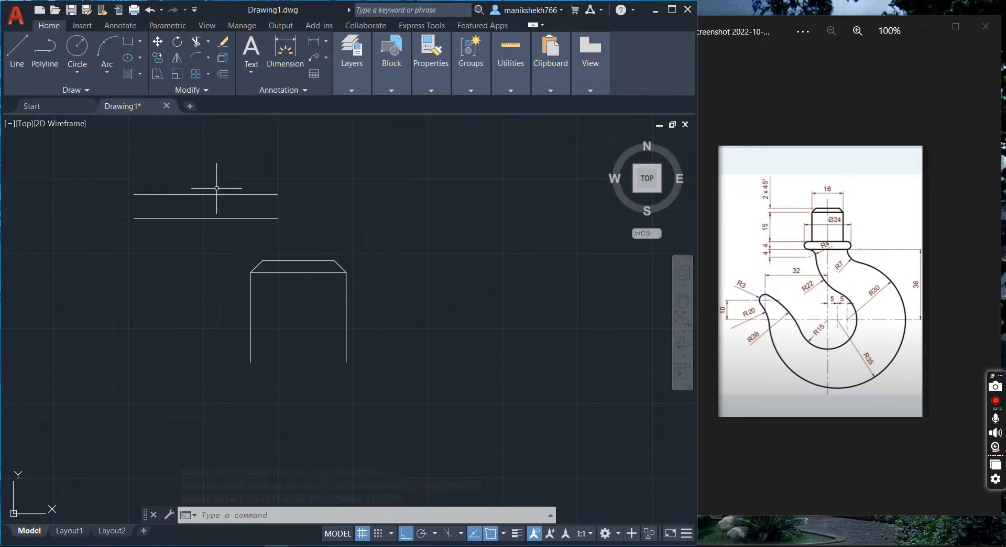
- Fillet the two parallel 24-unit lines at both ends to close the collar with semicircular arcs
{"action": "left_click", "coordinate": [197, 62]}
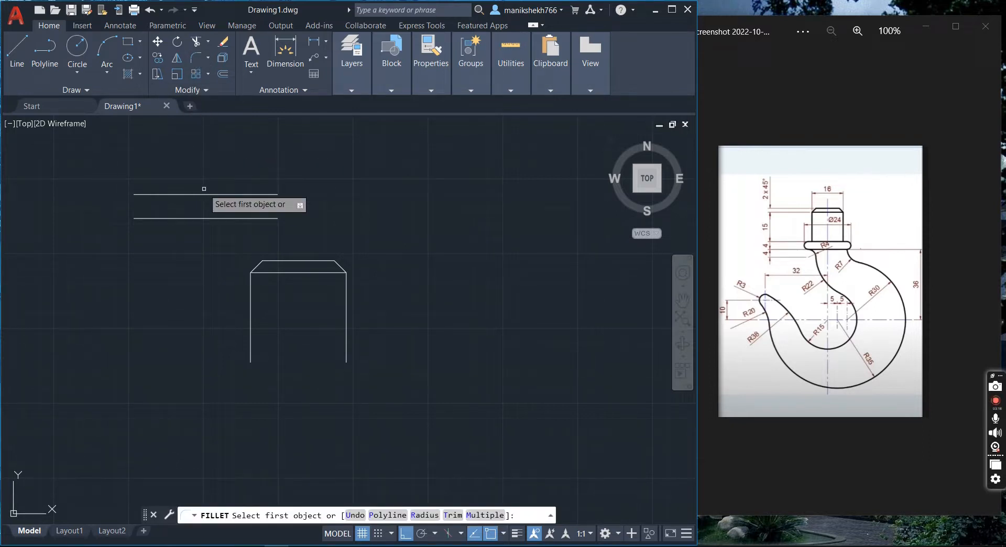
{"action": "left_click", "coordinate": [203, 219]}
{"action": "left_click", "coordinate": [203, 195]}
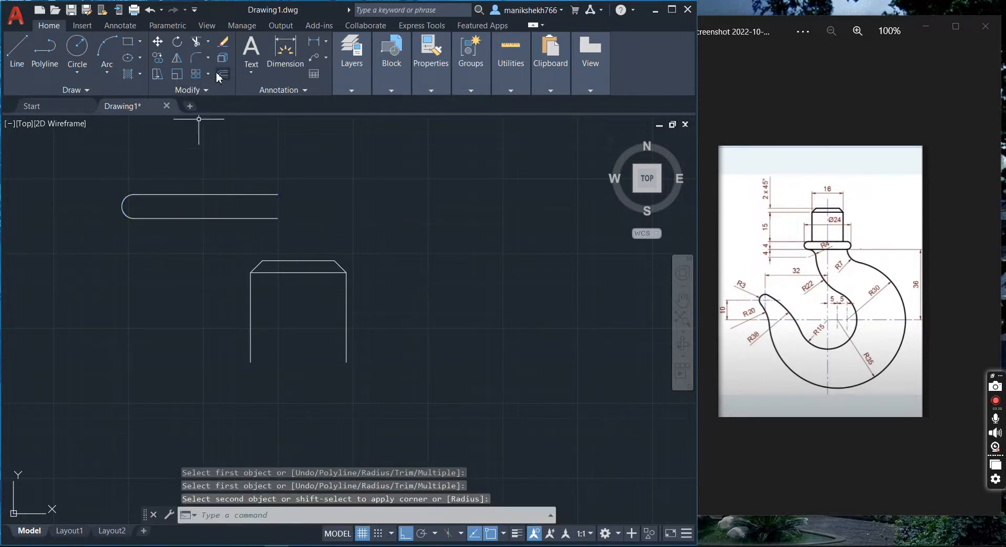
{"action": "left_click", "coordinate": [198, 58]}
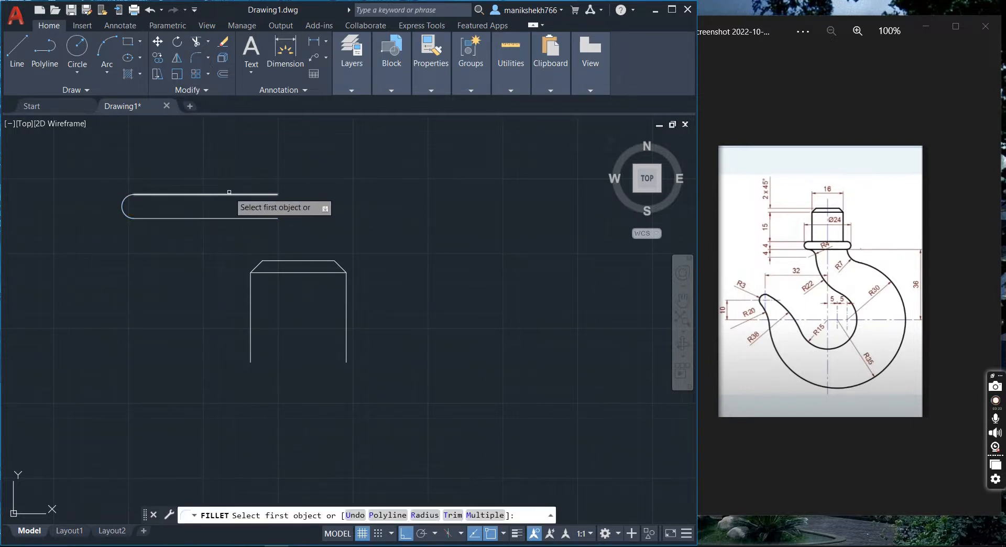
{"action": "left_click", "coordinate": [239, 218]}
{"action": "left_click", "coordinate": [237, 197]}
- Try filleting the collar's two parallel lines again with the Multiple option
{"action": "key", "text": "Return"}
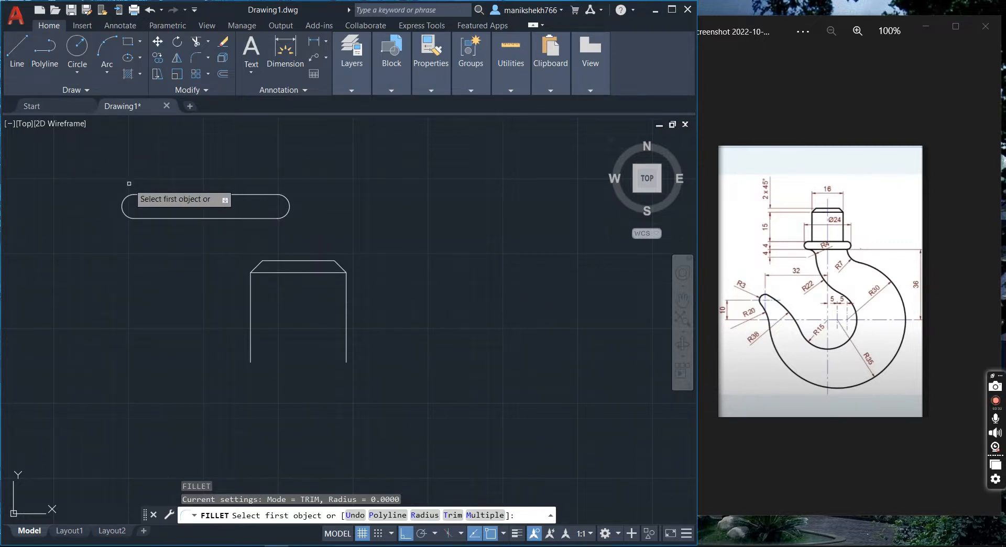
{"action": "type", "text": "m"}
{"action": "key", "text": "Return"}
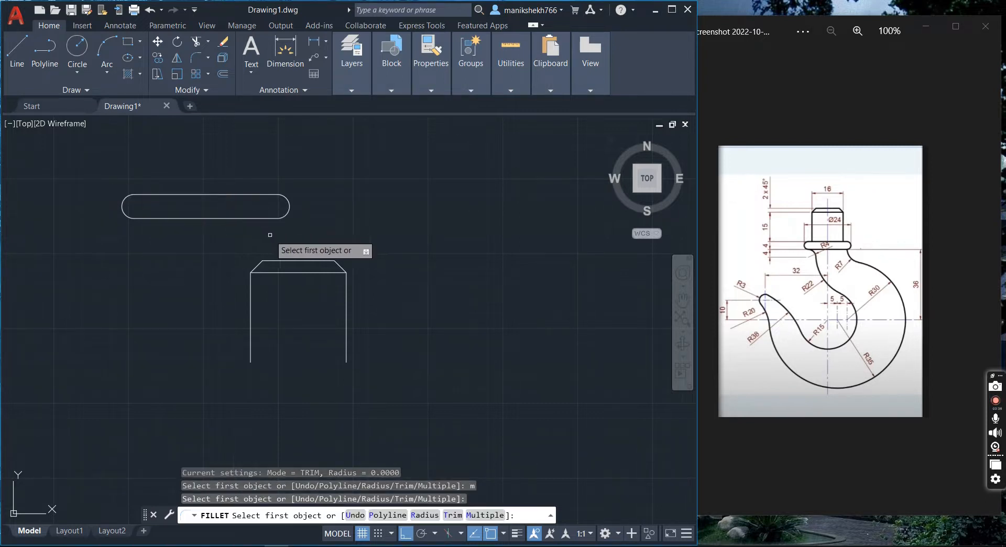
{"action": "left_click", "coordinate": [215, 195]}
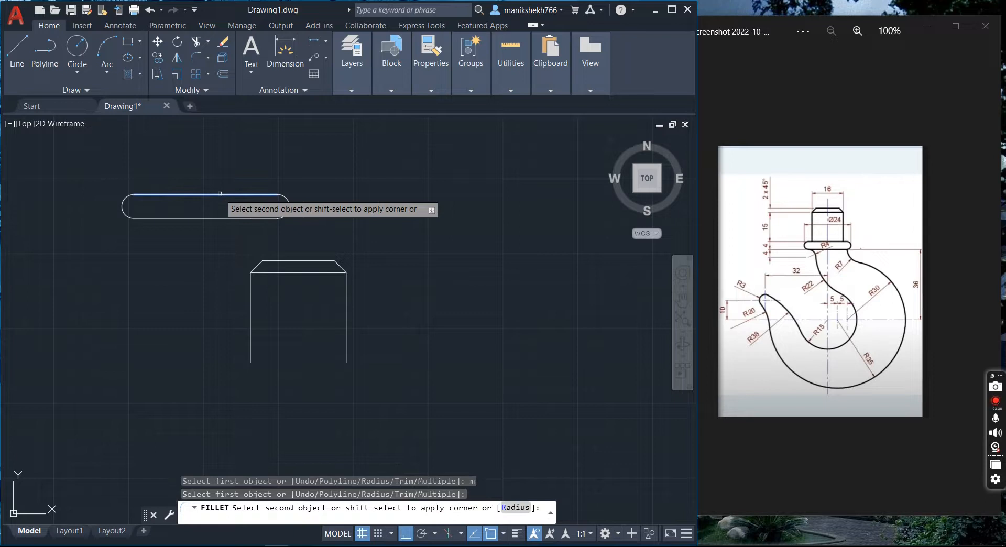
{"action": "left_click", "coordinate": [191, 218]}
{"action": "left_click", "coordinate": [97, 164]}
{"action": "left_click", "coordinate": [107, 175]}
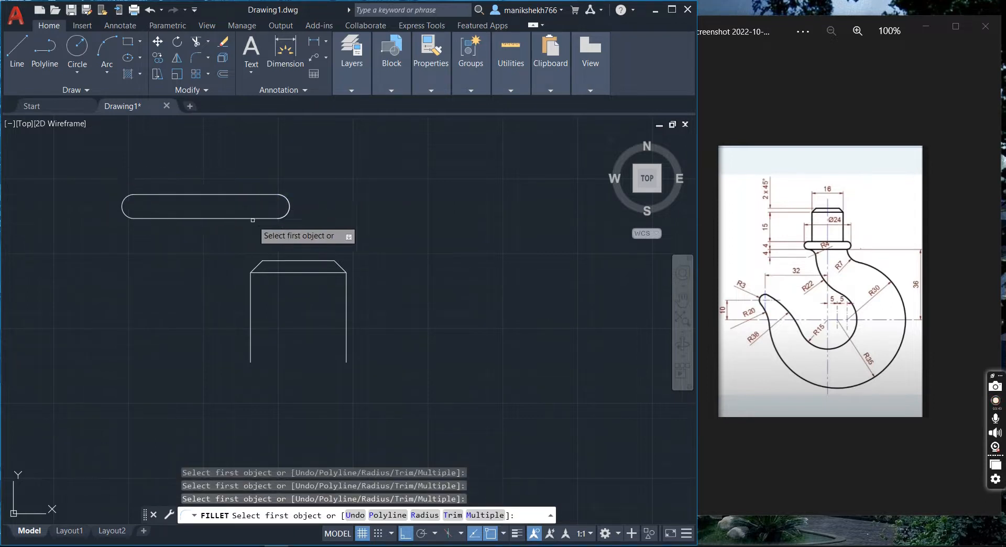
{"action": "left_click", "coordinate": [199, 194]}
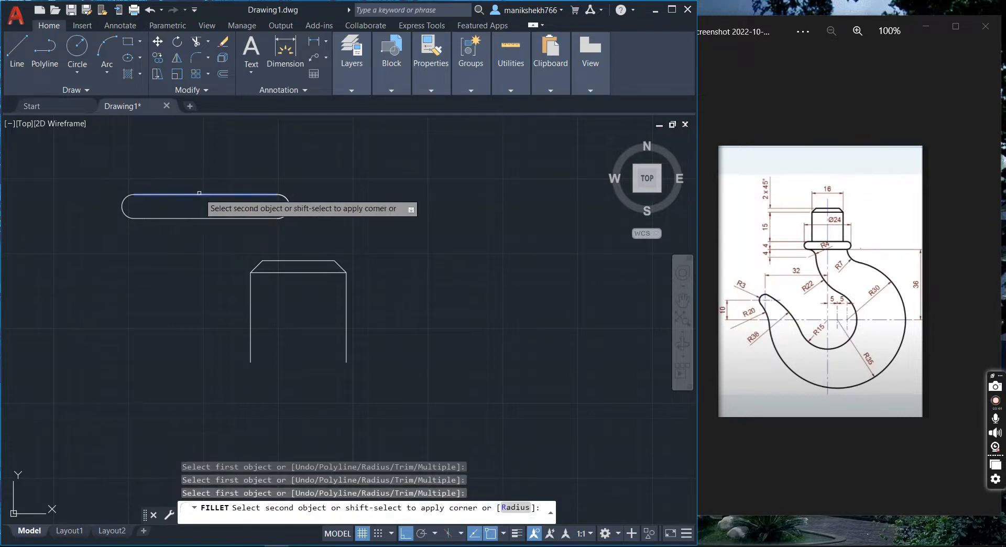
{"action": "left_click", "coordinate": [152, 218]}
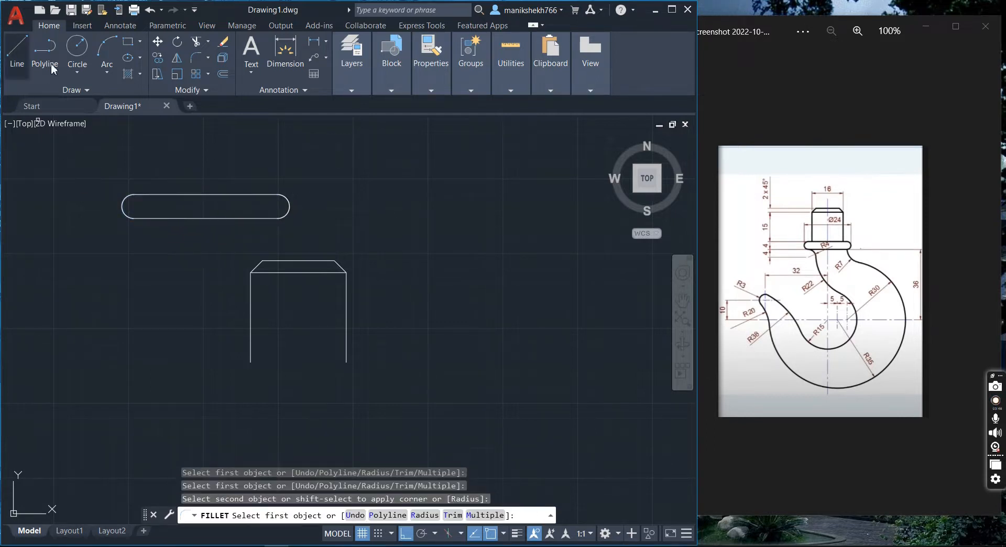
- Move the collar by its top-edge midpoint to the centre between the shank's lower endpoints, with ortho mode off
{"action": "left_click", "coordinate": [157, 41]}
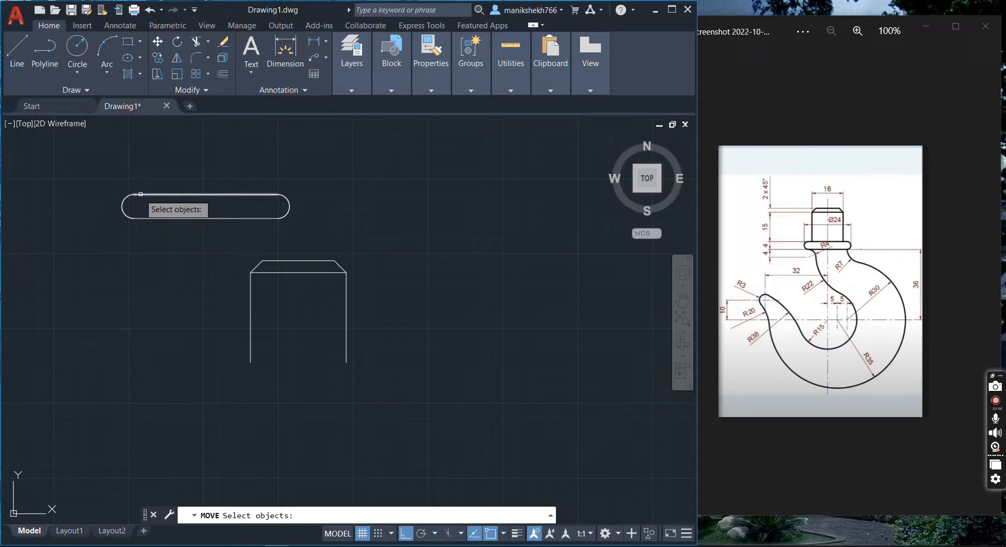
{"action": "left_click", "coordinate": [101, 163]}
{"action": "left_click", "coordinate": [343, 232]}
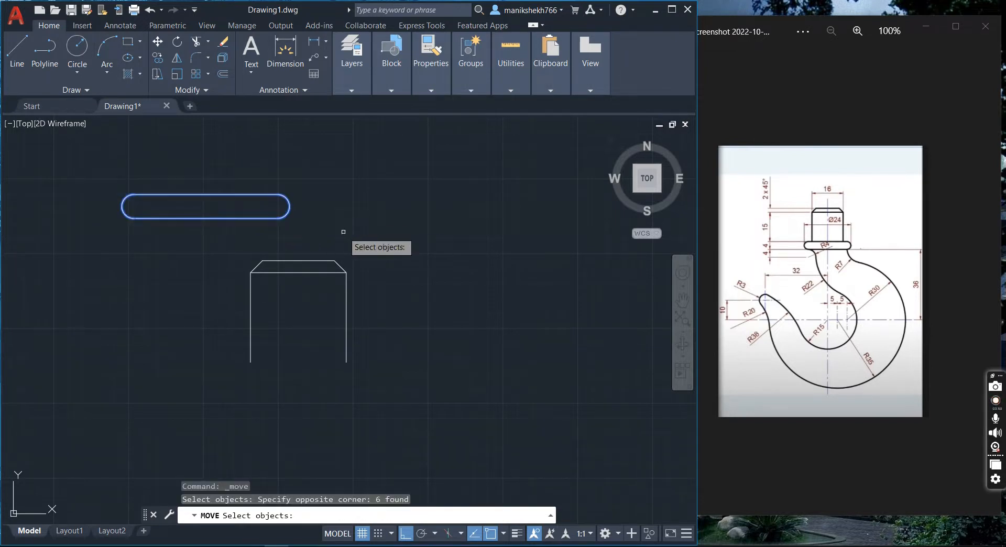
{"action": "key", "text": "Return"}
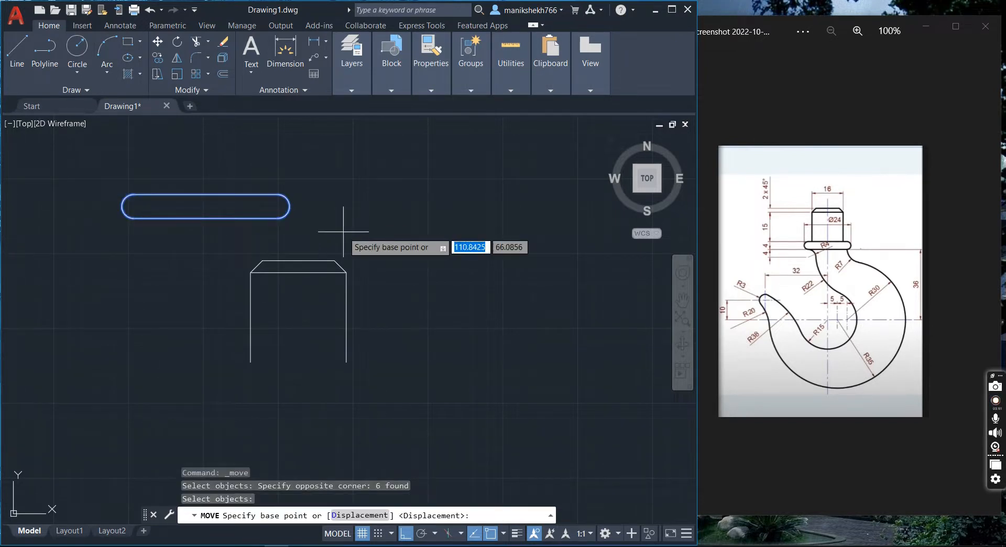
{"action": "left_click", "coordinate": [205, 194]}
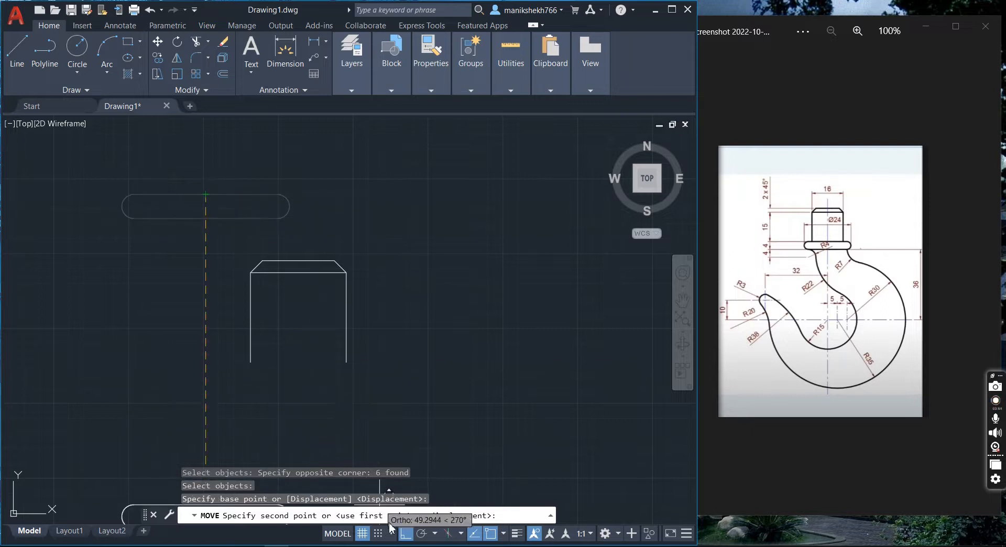
{"action": "left_click", "coordinate": [404, 534]}
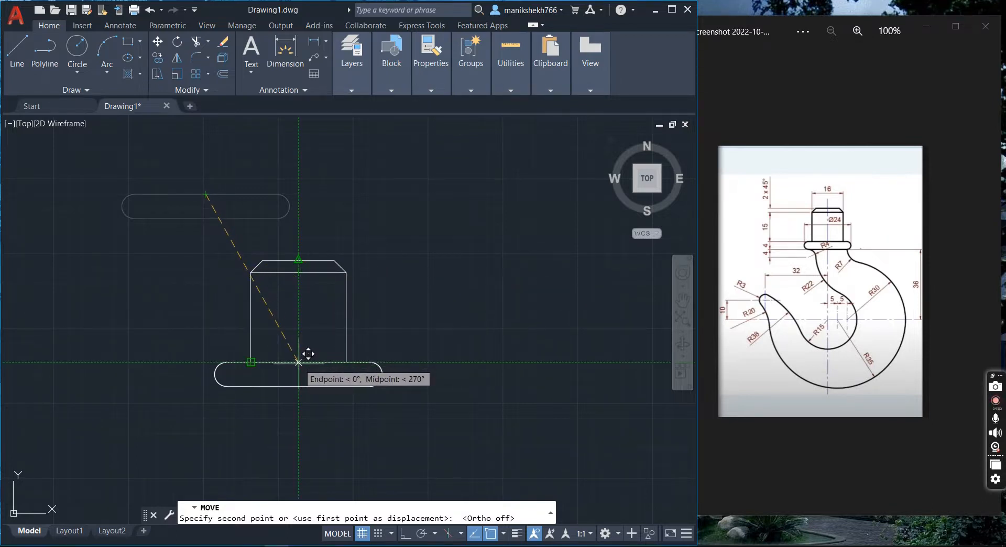
{"action": "left_click", "coordinate": [298, 361]}
{"action": "scroll", "coordinate": [188, 236], "scroll_direction": "down", "scroll_amount": 2}
{"action": "scroll", "coordinate": [194, 339], "scroll_direction": "up", "scroll_amount": 2}
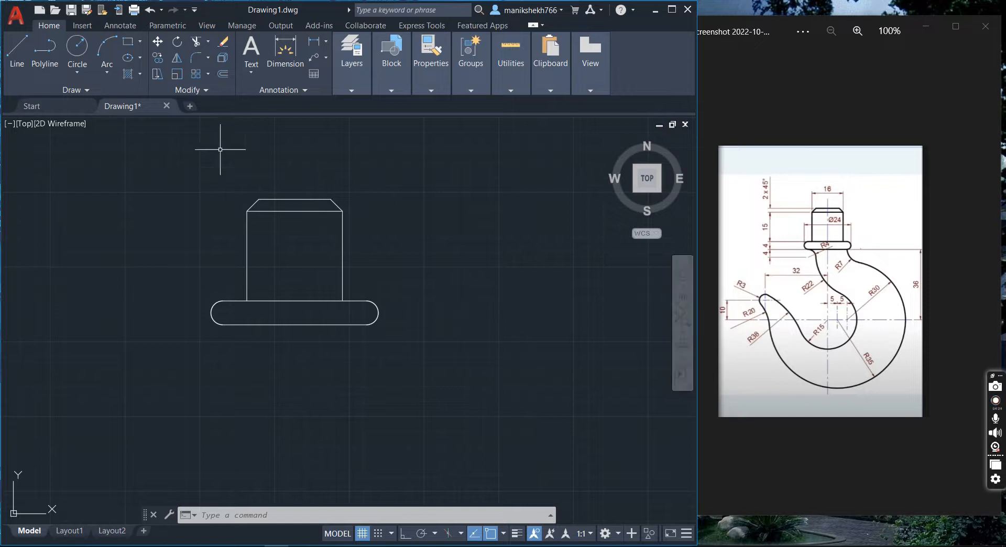
- Draw a 36-unit vertical line down from the midpoint of the collar's lower edge
{"action": "left_click", "coordinate": [17, 51]}
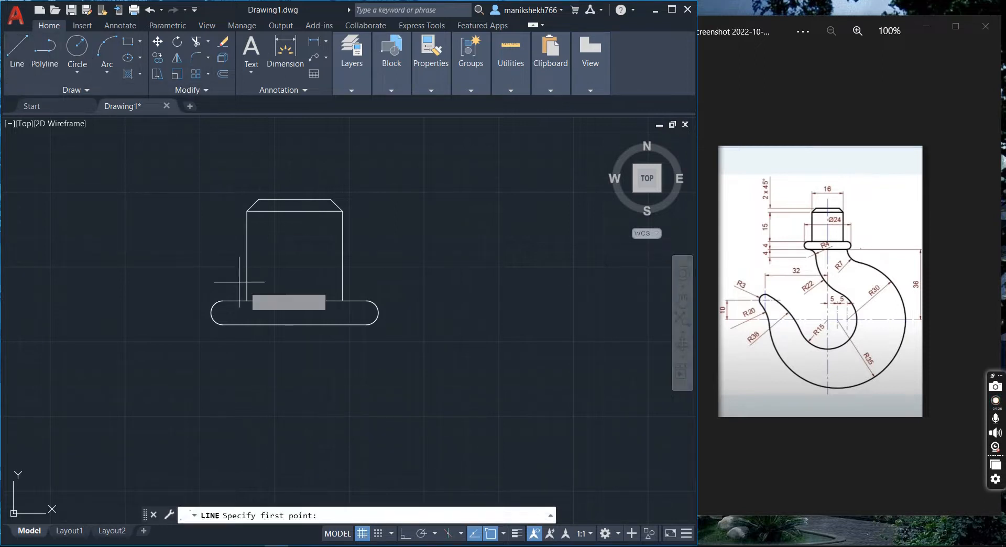
{"action": "left_click", "coordinate": [294, 324]}
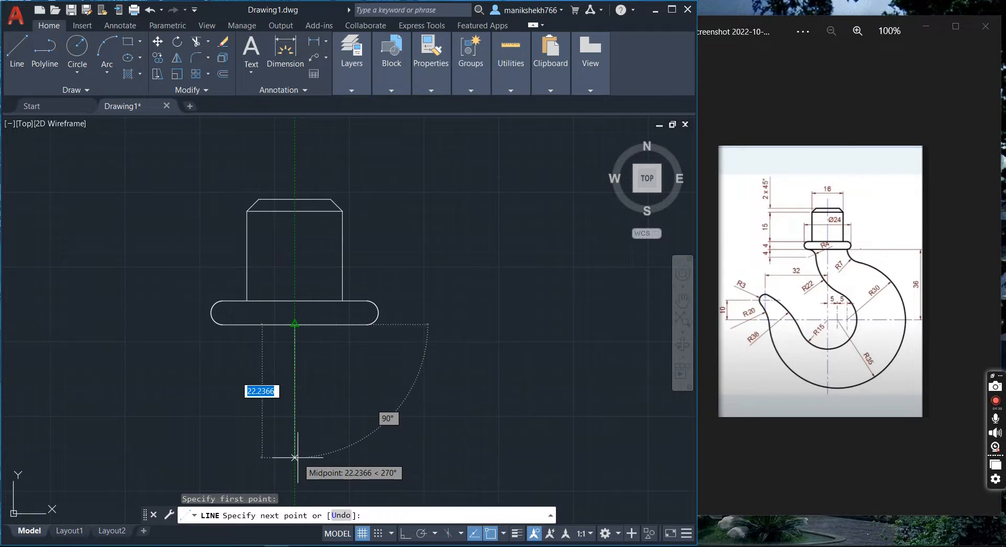
{"action": "type", "text": "3"}
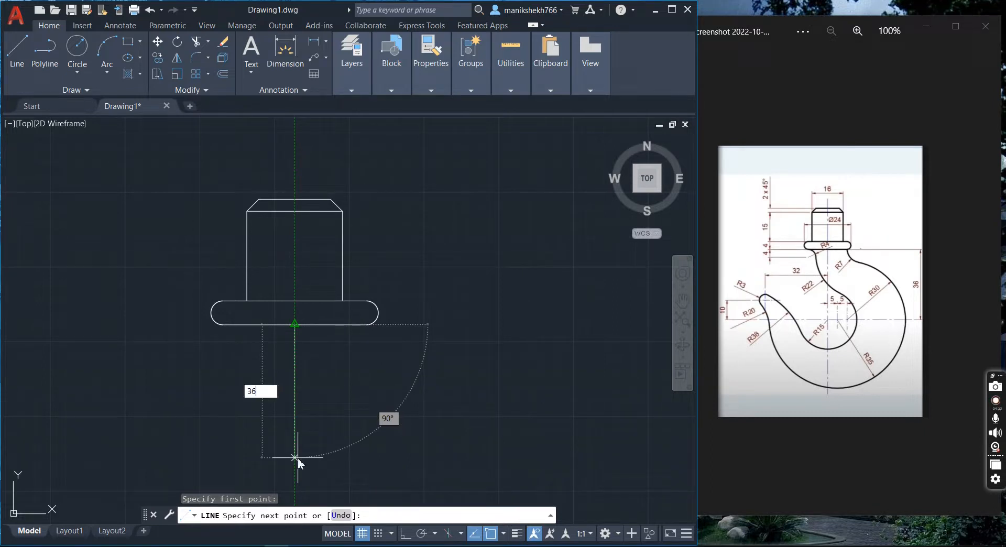
{"action": "type", "text": "6"}
{"action": "key", "text": "Return"}
{"action": "scroll", "coordinate": [340, 313], "scroll_direction": "down", "scroll_amount": 3}
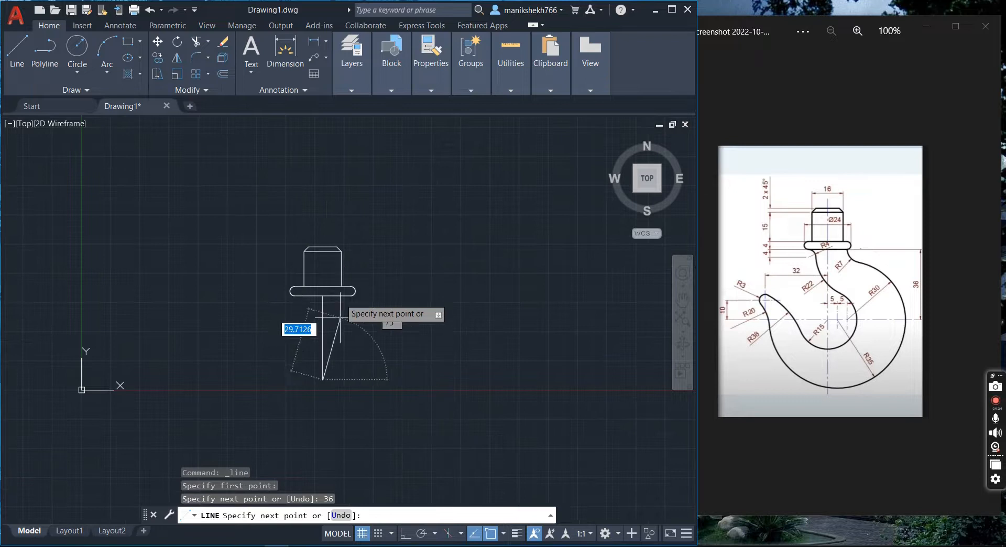
{"action": "key", "text": "Return"}
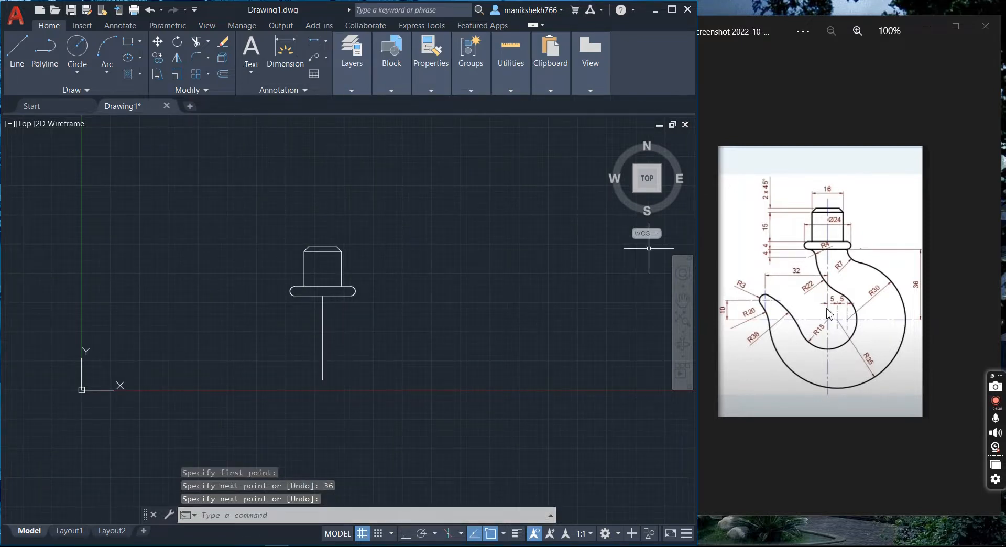
- Draw a 32-unit horizontal line to the left from the lower end of the vertical centre line
{"action": "left_click", "coordinate": [16, 60]}
{"action": "left_click", "coordinate": [323, 380]}
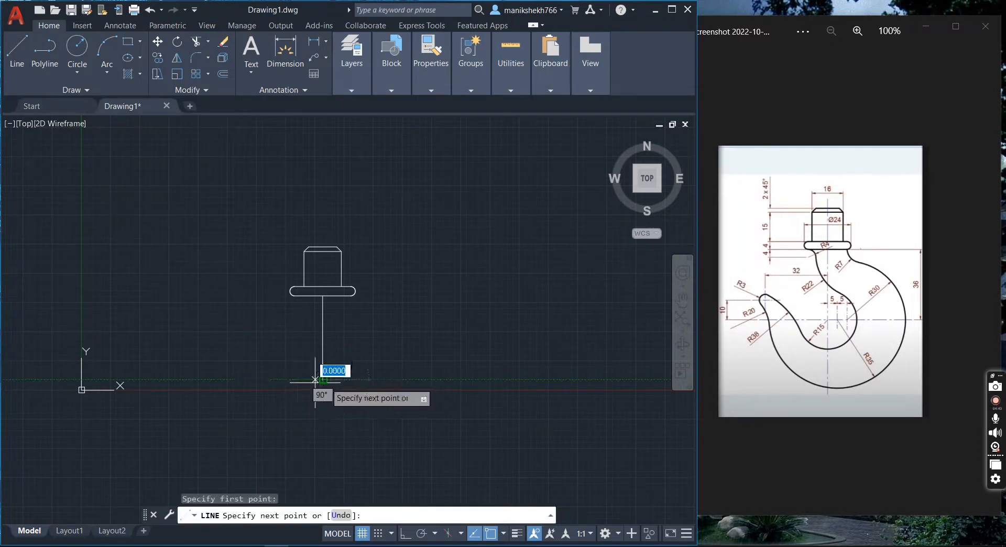
{"action": "type", "text": "3"}
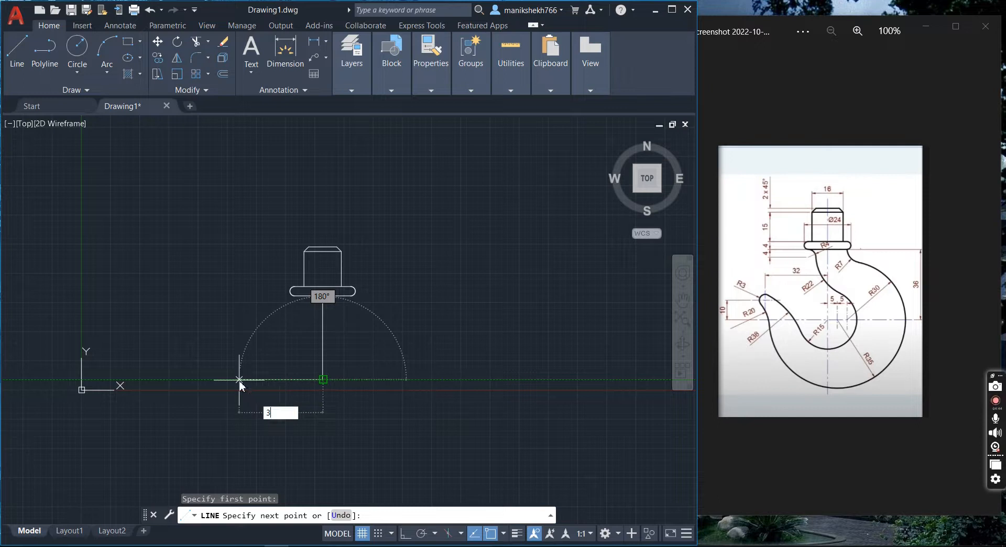
{"action": "key", "text": "Return"}
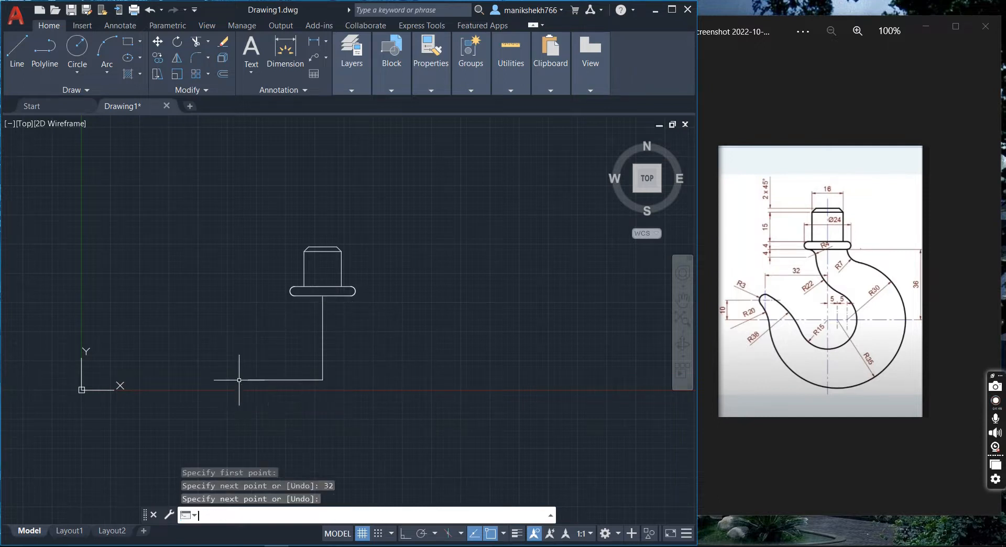
{"action": "key", "text": "Return"}
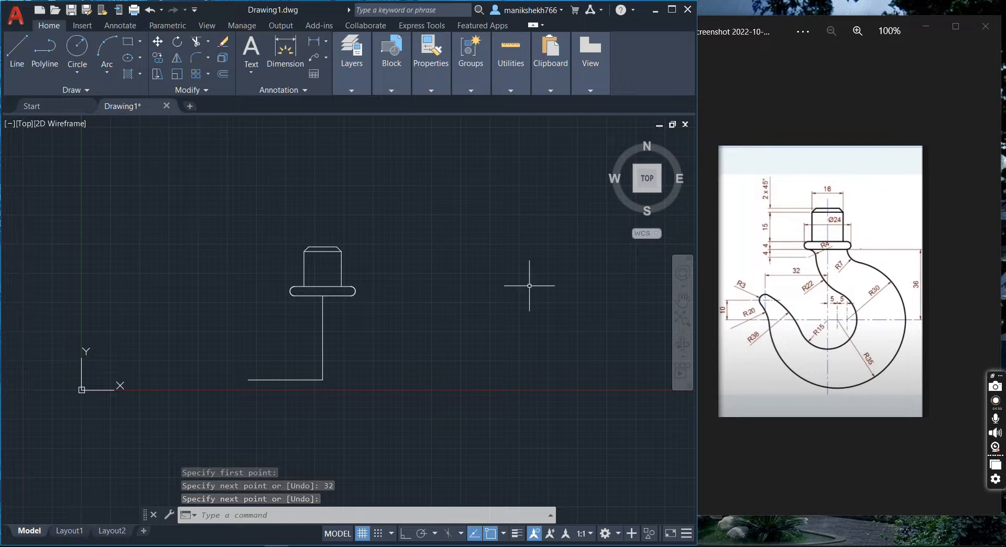
- Offset the lower horizontal construction line 10 units upward
{"action": "left_click", "coordinate": [223, 80]}
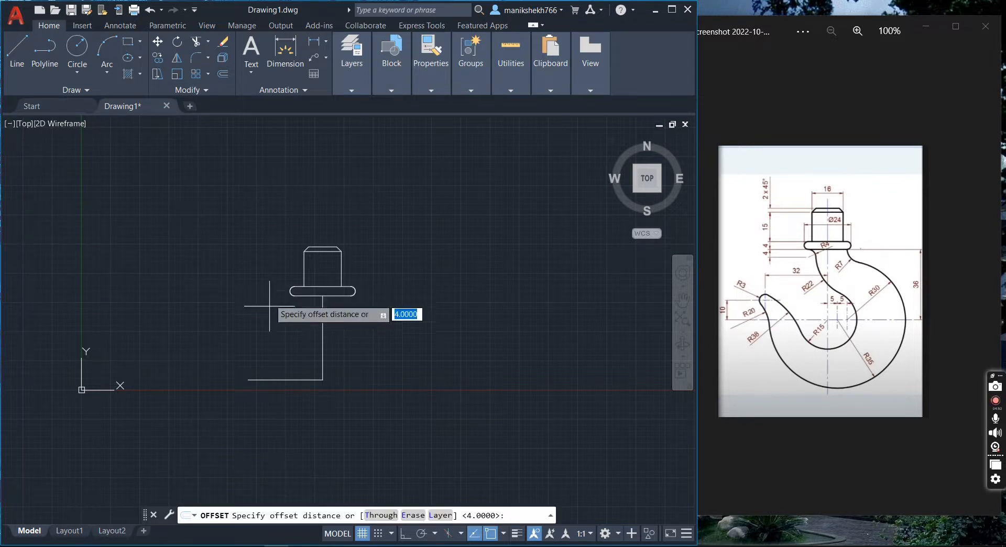
{"action": "type", "text": "10"}
{"action": "key", "text": "Return"}
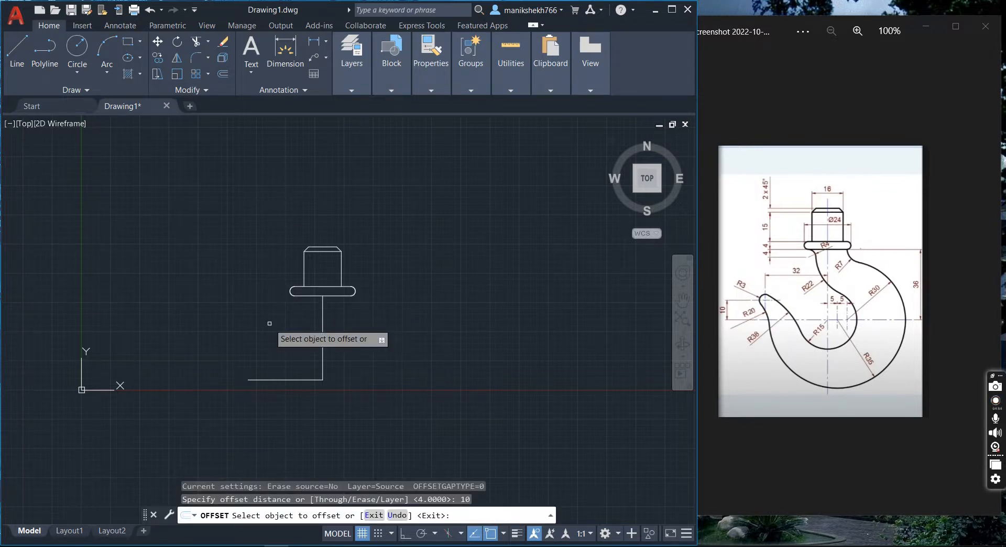
{"action": "left_click", "coordinate": [280, 380]}
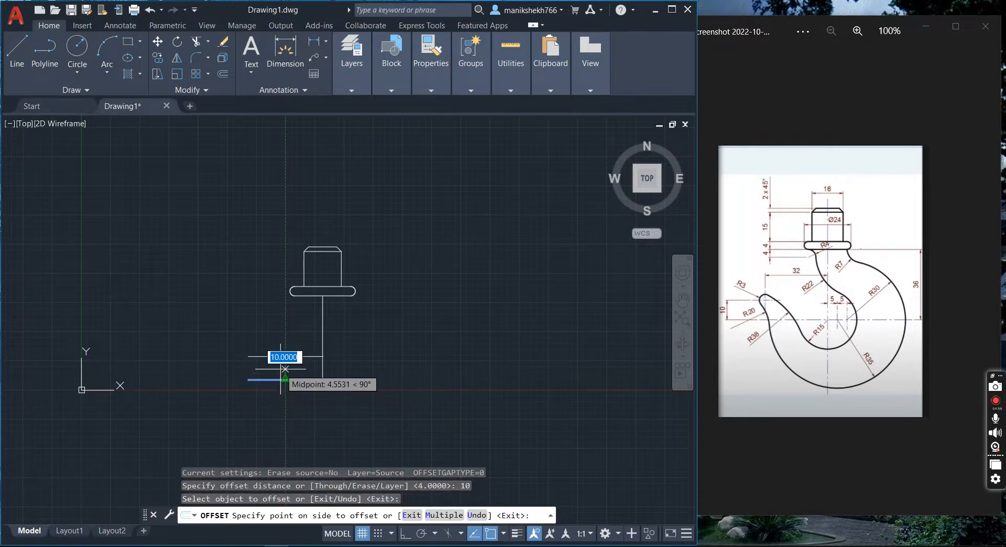
{"action": "left_click", "coordinate": [280, 368]}
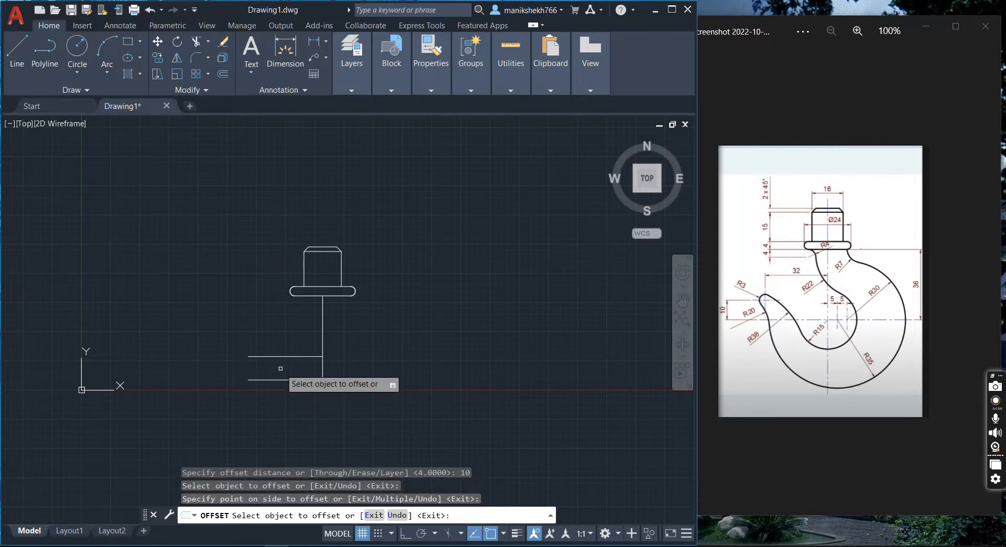
{"action": "key", "text": "Return"}
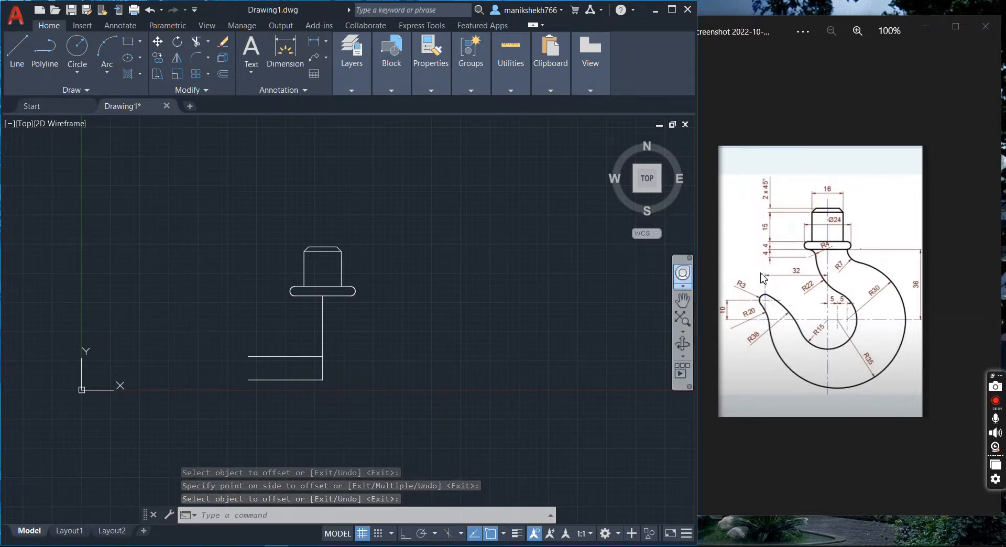
- Draw a circle of radius 3 centred on the left end of the upper horizontal line for the hook tip
{"action": "left_click", "coordinate": [76, 71]}
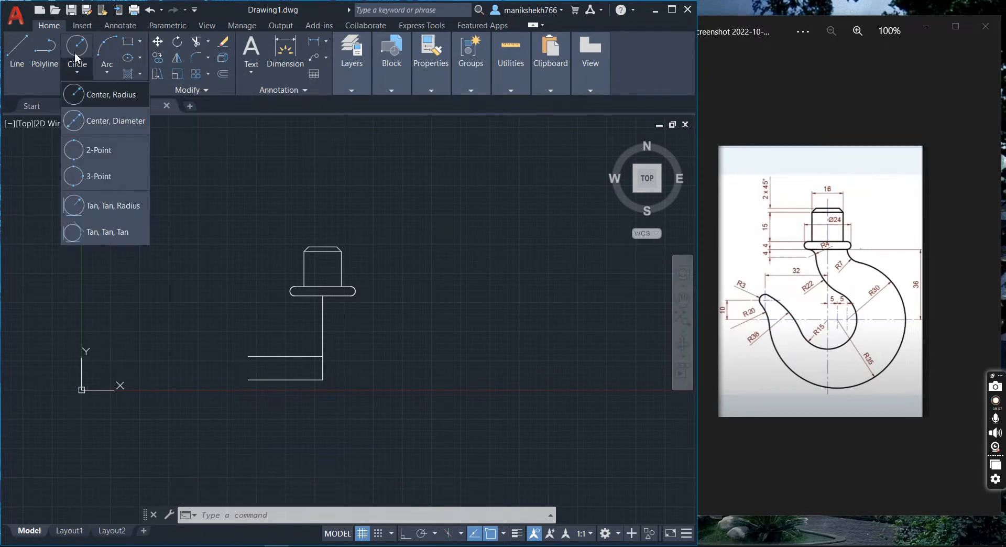
{"action": "left_click", "coordinate": [97, 95]}
{"action": "left_click", "coordinate": [248, 356]}
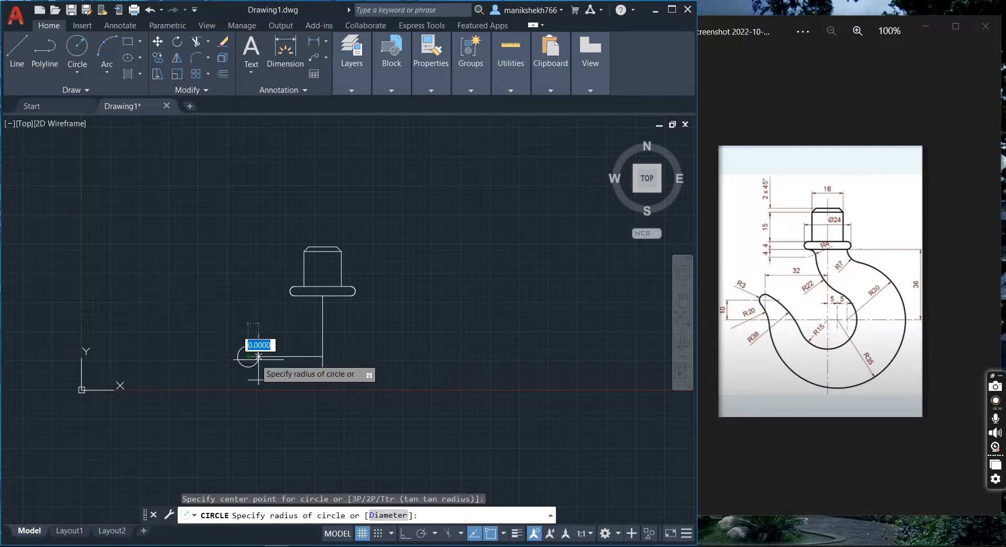
{"action": "type", "text": "3"}
{"action": "key", "text": "Return"}
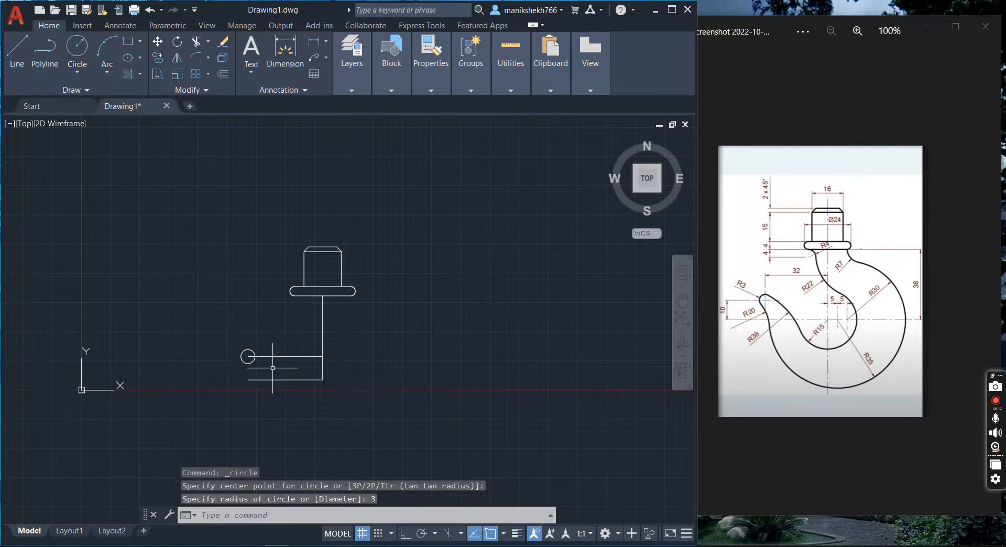
- Draw a circle of radius 15 centred on the lower end of the vertical centre line
{"action": "scroll", "coordinate": [238, 331], "scroll_direction": "up", "scroll_amount": 2}
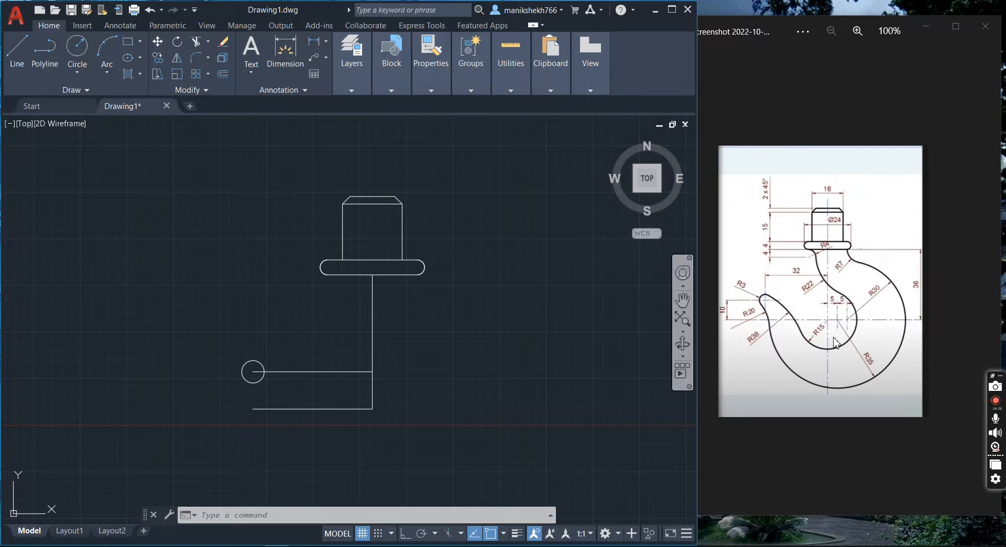
{"action": "left_click", "coordinate": [72, 51]}
{"action": "left_click", "coordinate": [372, 408]}
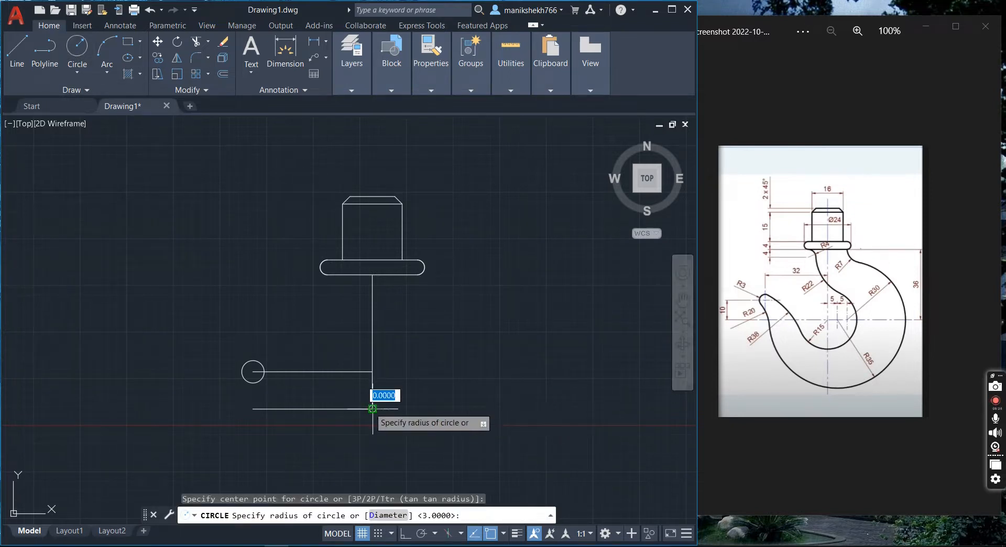
{"action": "type", "text": "15"}
{"action": "key", "text": "Return"}
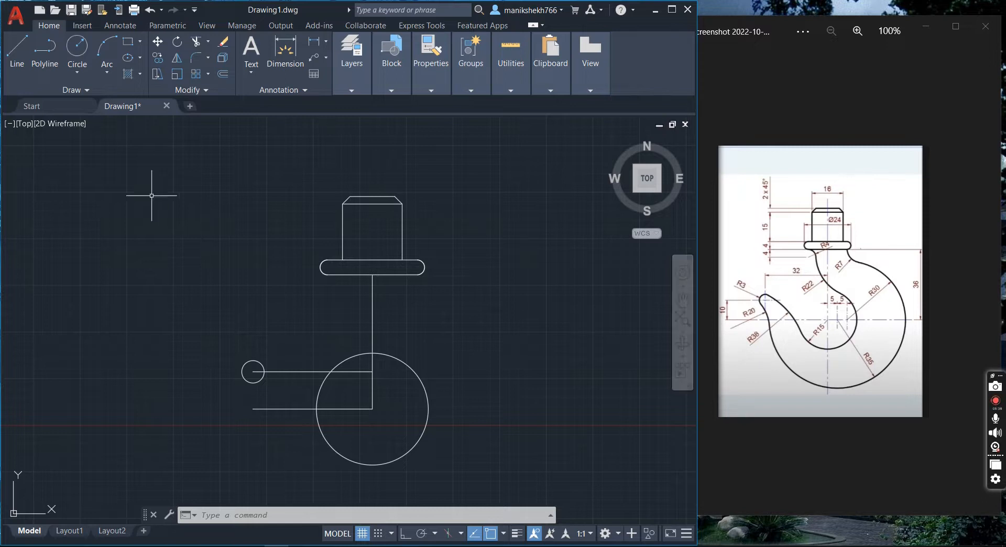
- Draw a tangent-tangent-radius circle of radius 38 touching the small tip circle and the radius 15 circle
{"action": "left_click", "coordinate": [76, 74]}
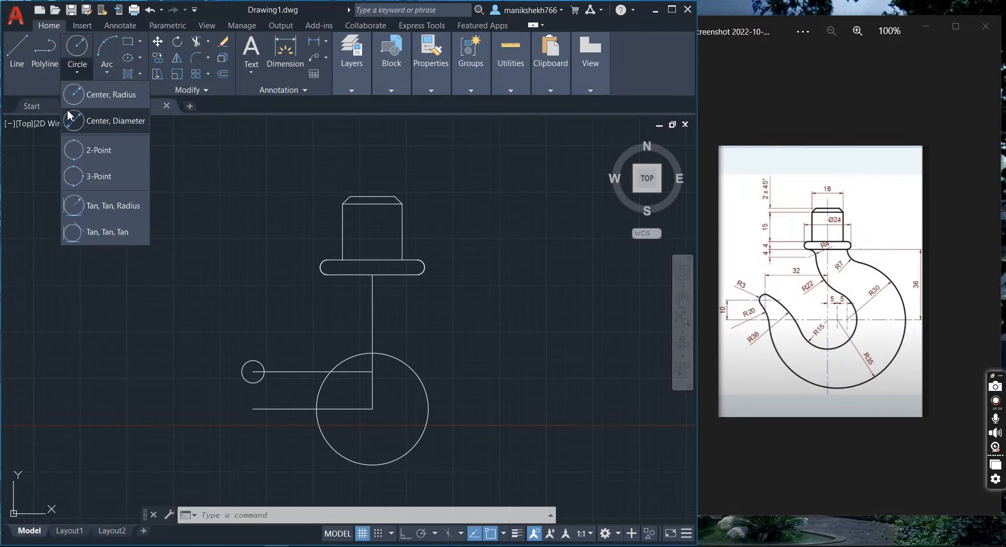
{"action": "left_click", "coordinate": [96, 204]}
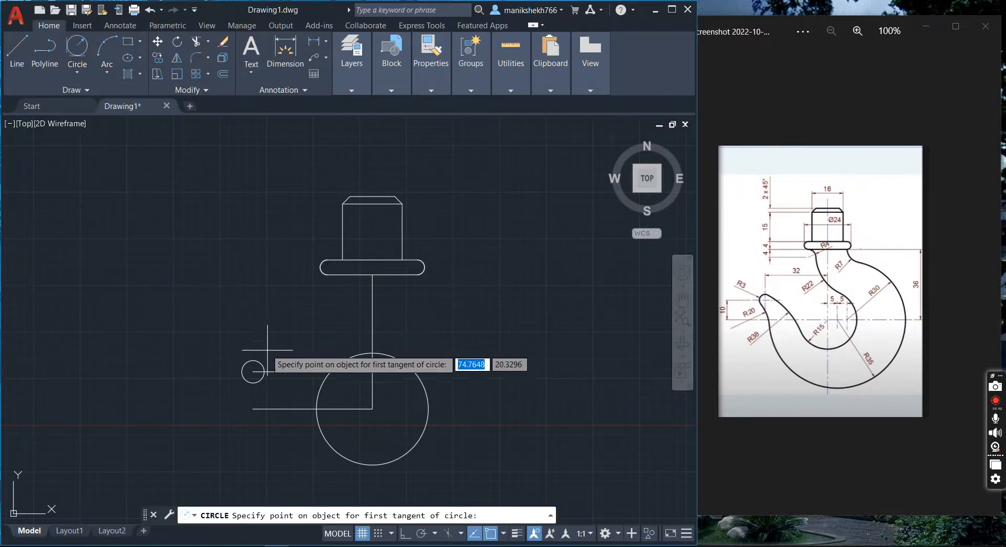
{"action": "scroll", "coordinate": [275, 356], "scroll_direction": "up", "scroll_amount": 2}
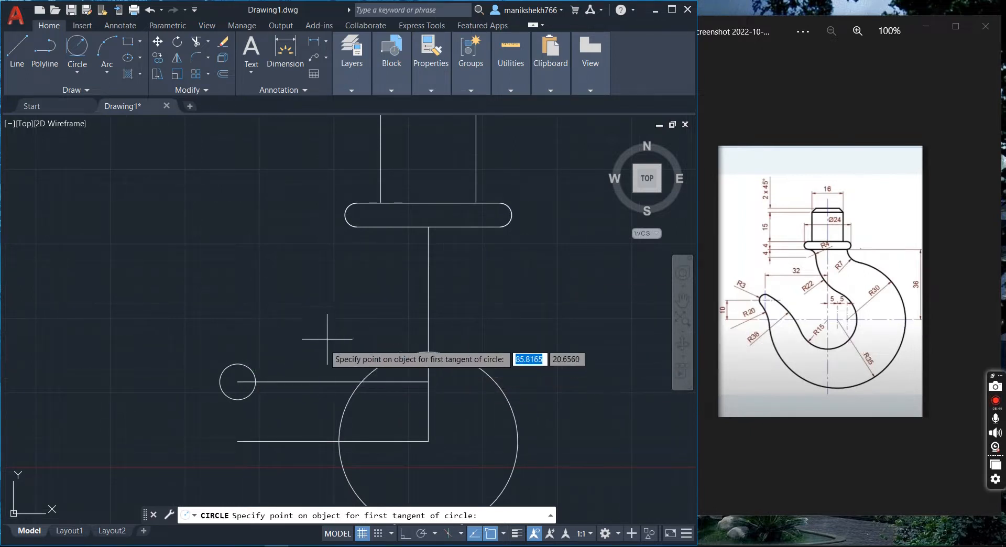
{"action": "left_click", "coordinate": [248, 368]}
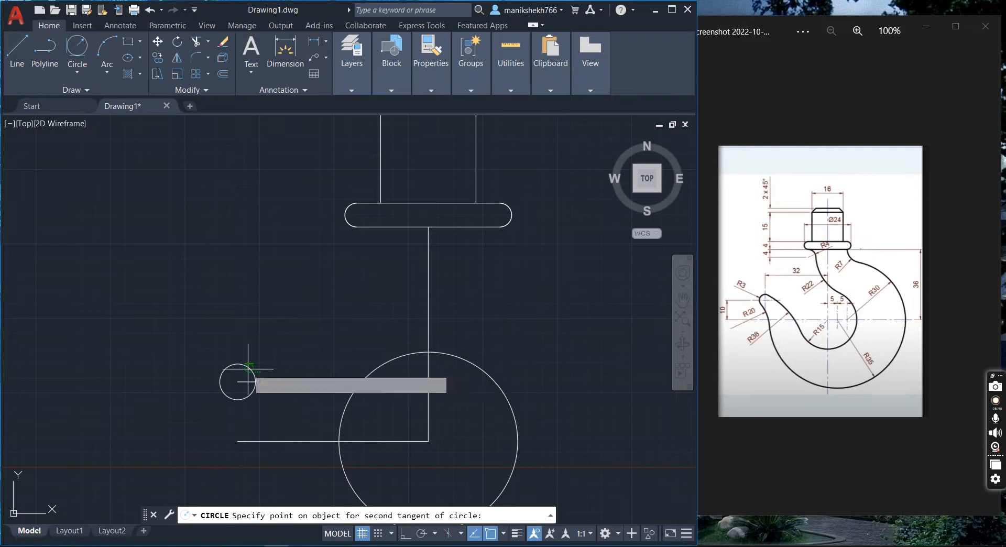
{"action": "left_click", "coordinate": [340, 427]}
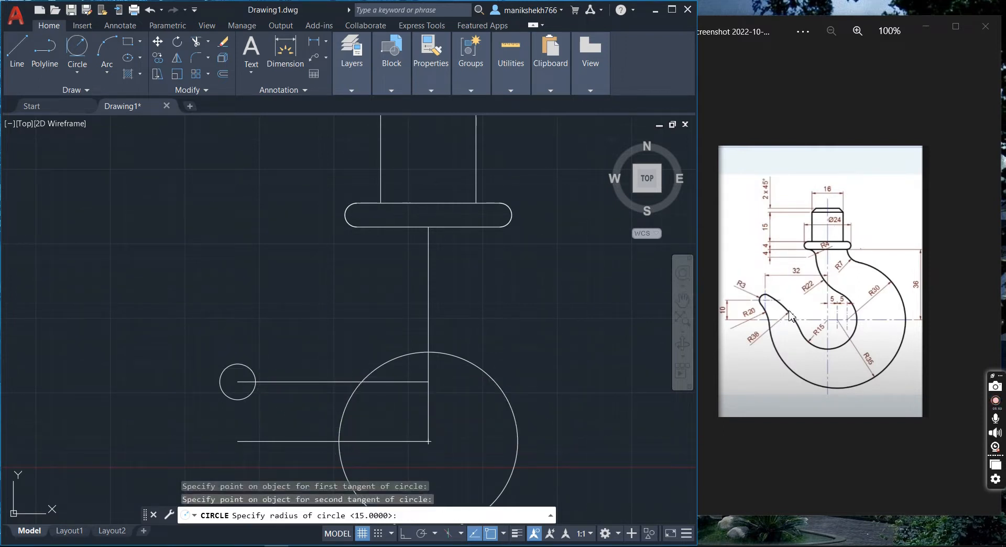
{"action": "type", "text": "38"}
{"action": "key", "text": "Return"}
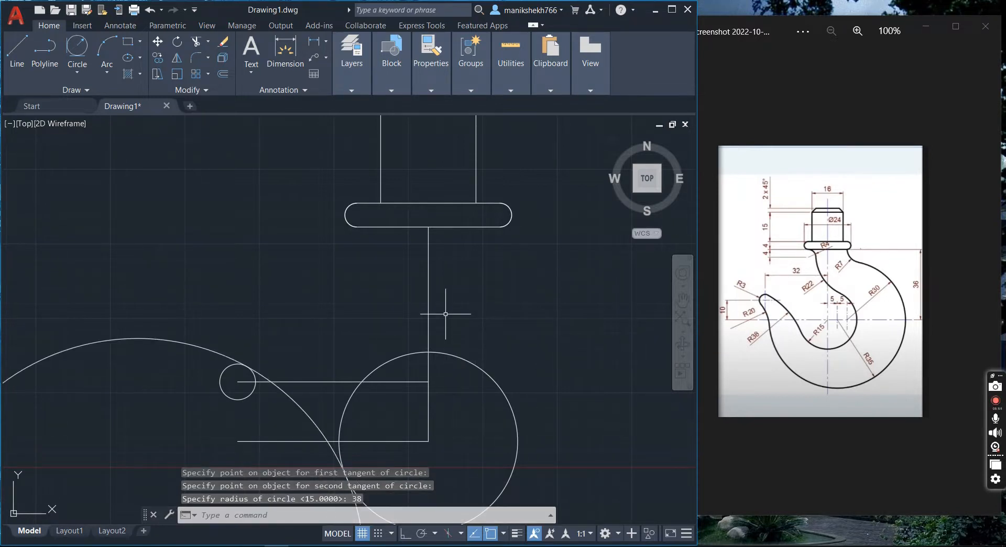
- Trim the radius 38 circle down to the arc between the tip circle and the radius 15 circle
{"action": "scroll", "coordinate": [261, 259], "scroll_direction": "down", "scroll_amount": 1}
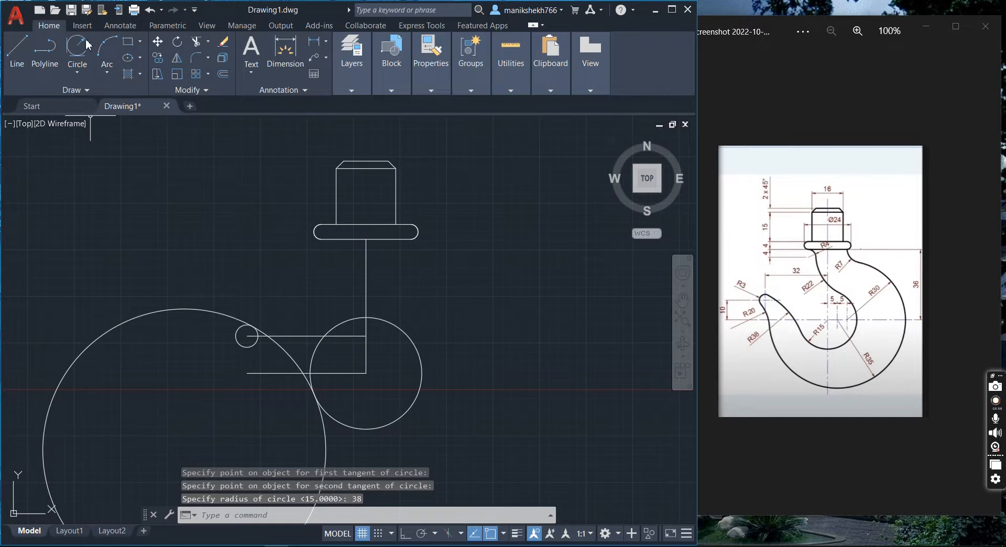
{"action": "left_click", "coordinate": [196, 41]}
{"action": "mouse_move", "coordinate": [81, 309]}
{"action": "left_mouse_down"}
{"action": "mouse_move", "coordinate": [131, 386]}
{"action": "mouse_move", "coordinate": [153, 363]}
{"action": "left_mouse_up"}
{"action": "key", "text": "Return"}
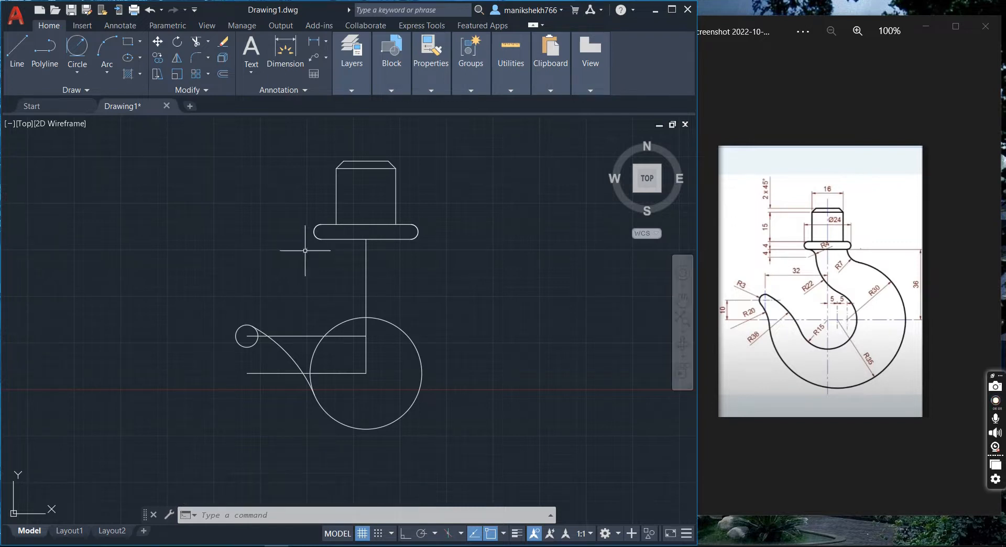
- Offset the vertical centre line 5 units to the right, and offset that copy another 5 units to the right
{"action": "left_click", "coordinate": [223, 74]}
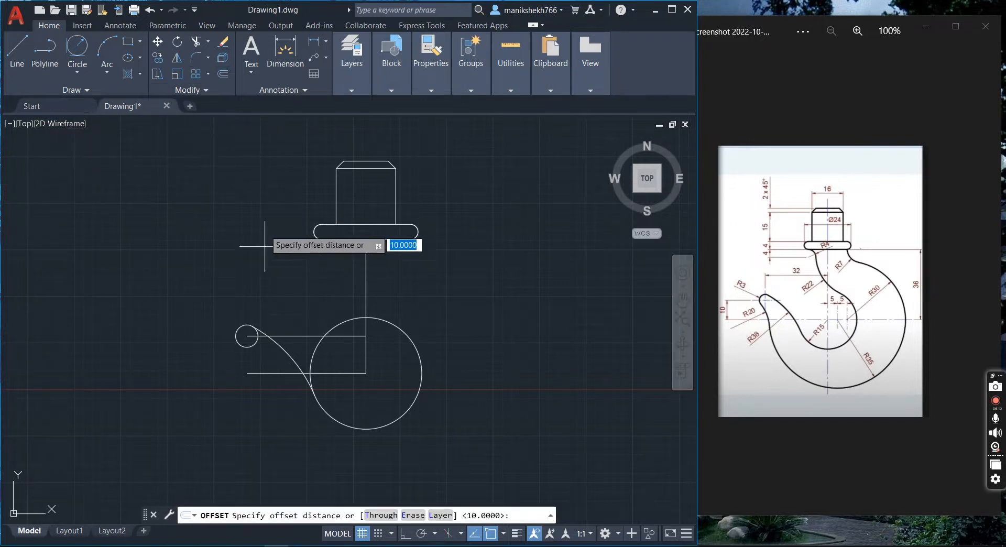
{"action": "type", "text": "5"}
{"action": "key", "text": "Return"}
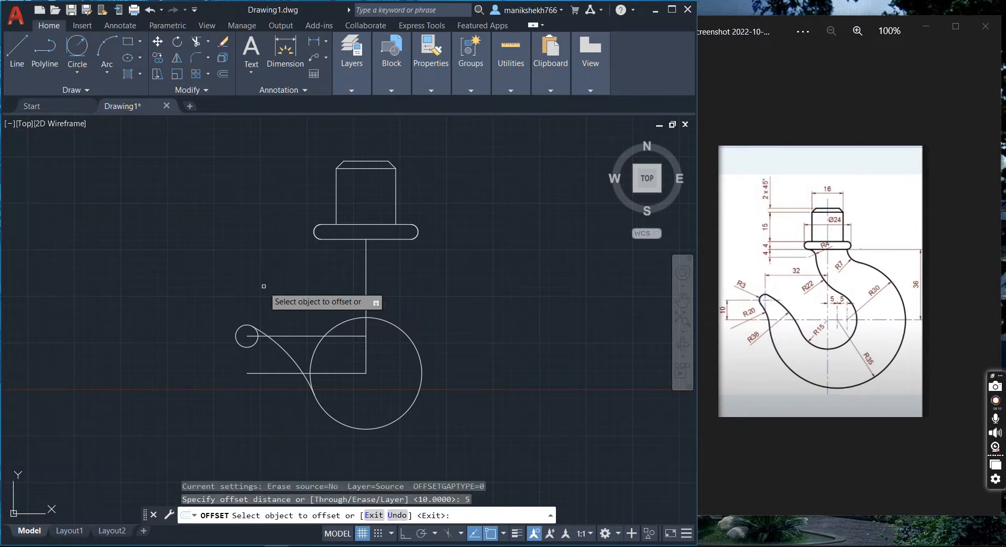
{"action": "left_click", "coordinate": [367, 273]}
{"action": "left_click", "coordinate": [384, 288]}
{"action": "left_click", "coordinate": [384, 291]}
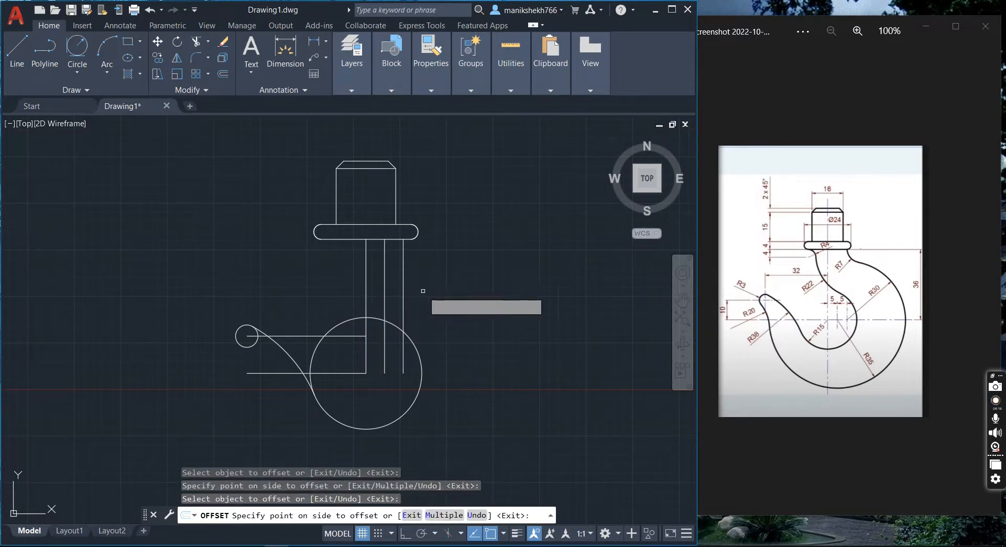
{"action": "left_click", "coordinate": [419, 290]}
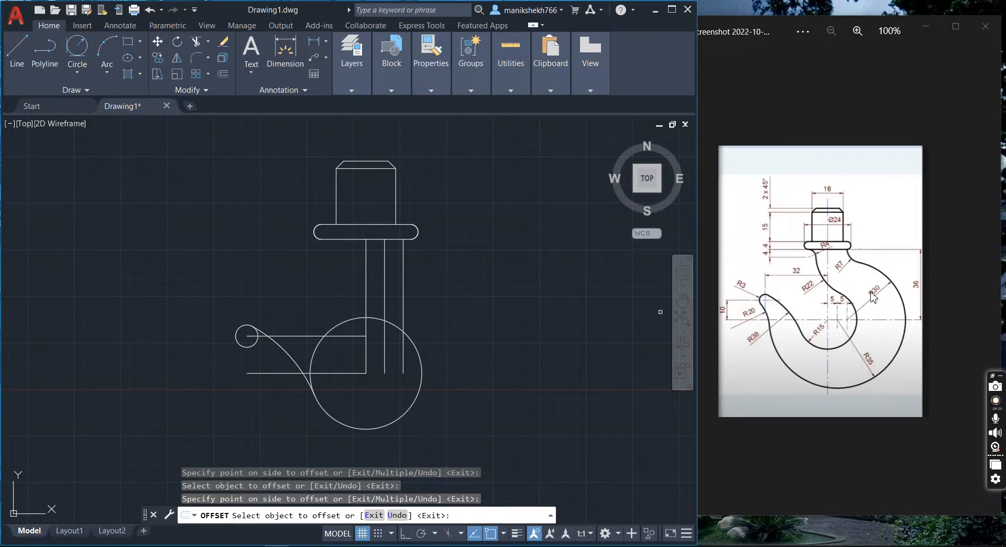
- Draw a circle of radius 35 centred on the lower end of the first offset vertical line
{"action": "left_click", "coordinate": [76, 72]}
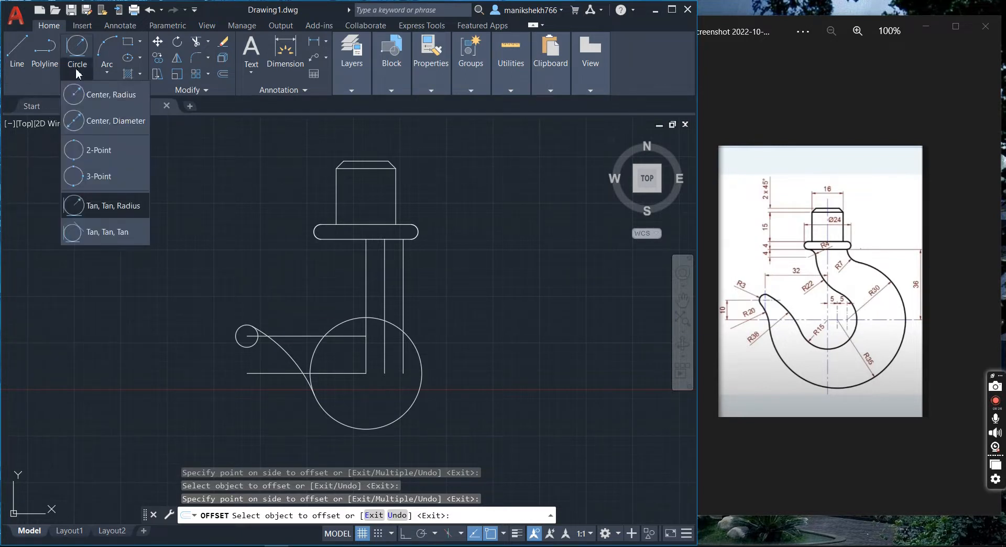
{"action": "left_click", "coordinate": [79, 97]}
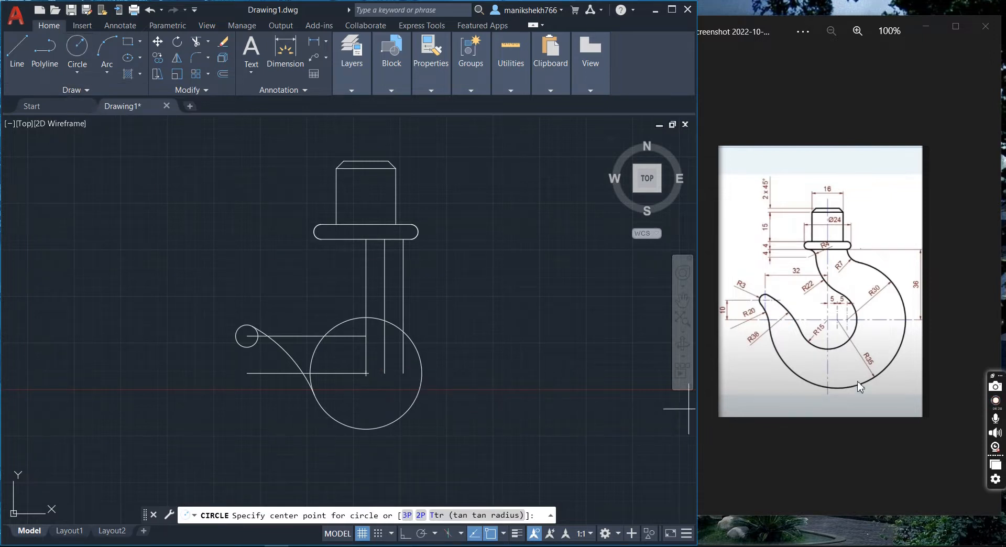
{"action": "left_click", "coordinate": [385, 373]}
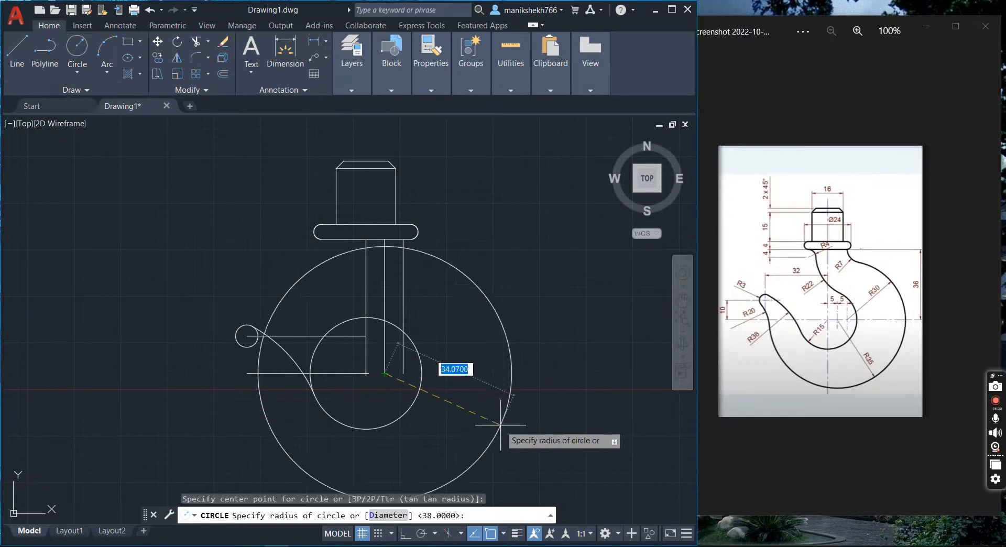
{"action": "type", "text": "35"}
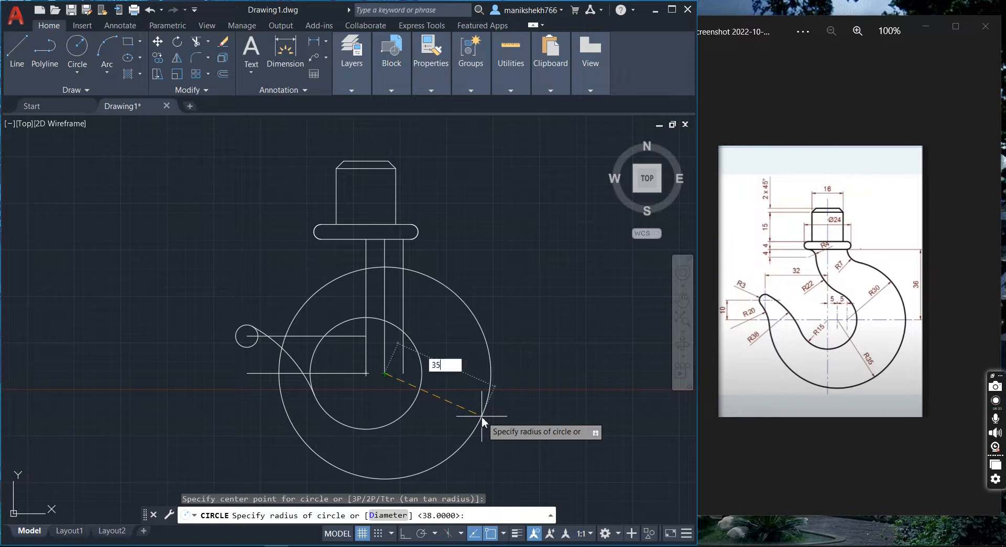
{"action": "key", "text": "Return"}
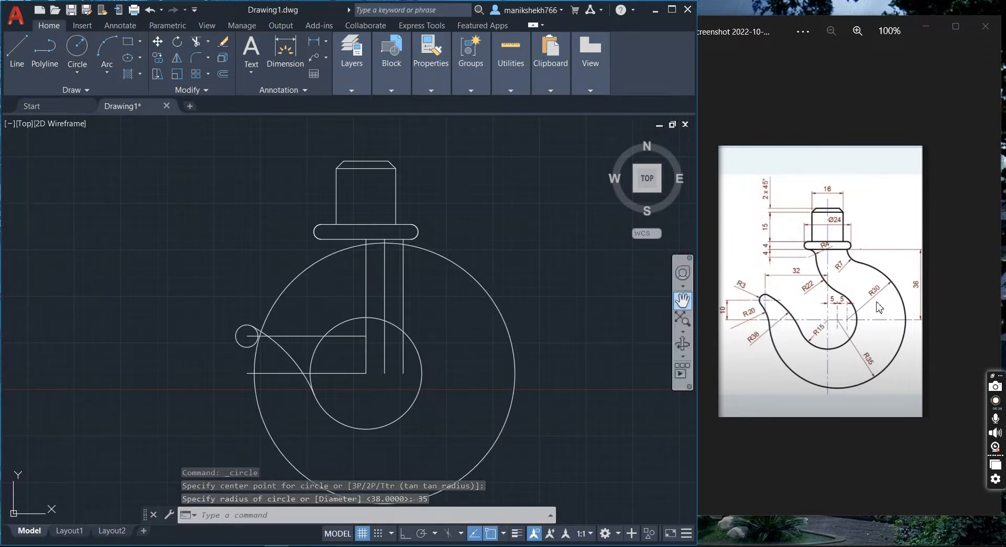
- Draw a circle of radius 30 centred on the lower end of the second offset vertical line
{"action": "left_click", "coordinate": [77, 53]}
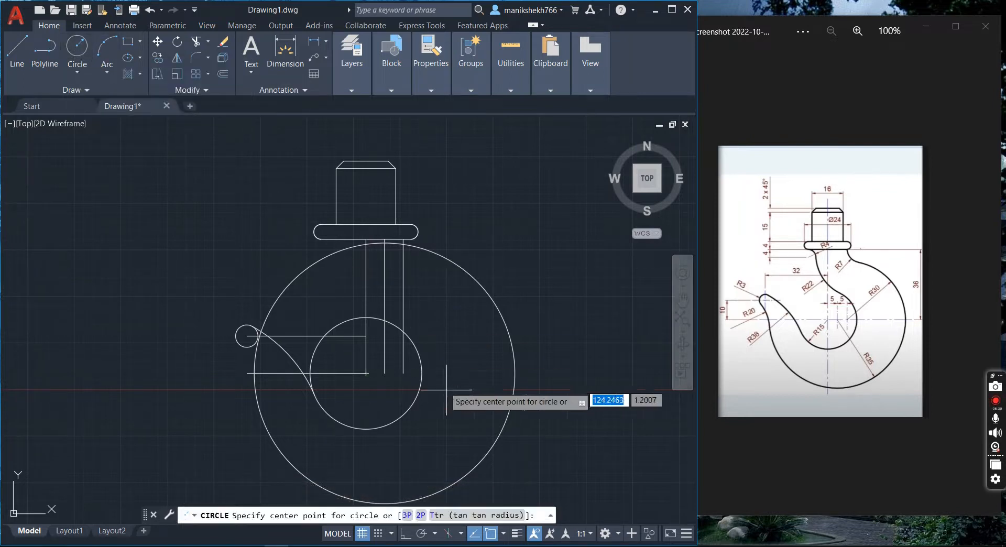
{"action": "left_click", "coordinate": [403, 373]}
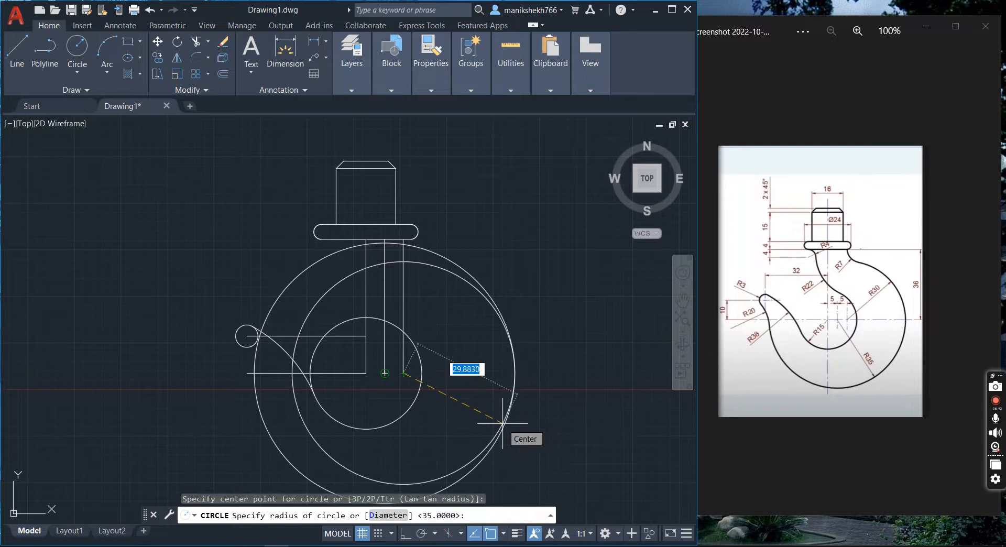
{"action": "type", "text": "30"}
{"action": "key", "text": "Return"}
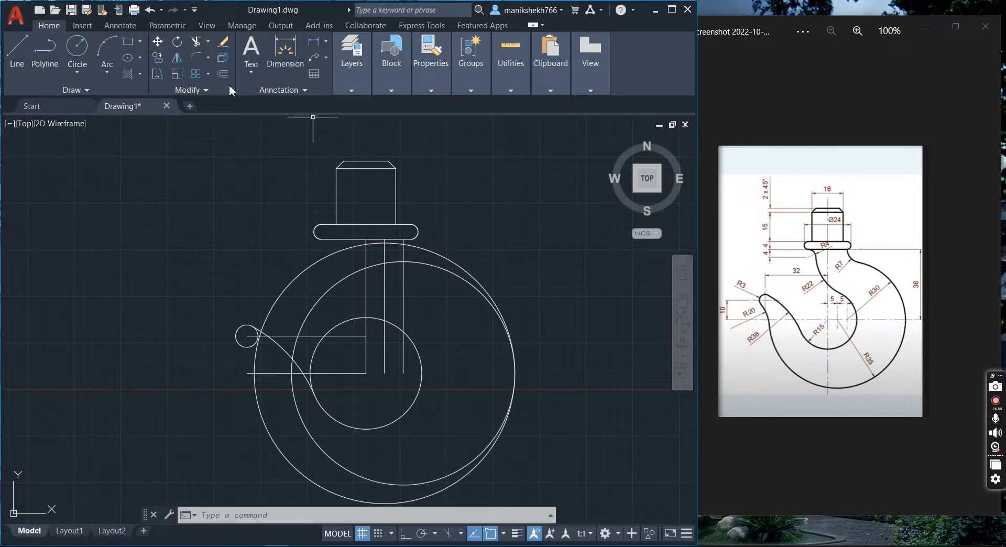
{"action": "left_click", "coordinate": [81, 59]}
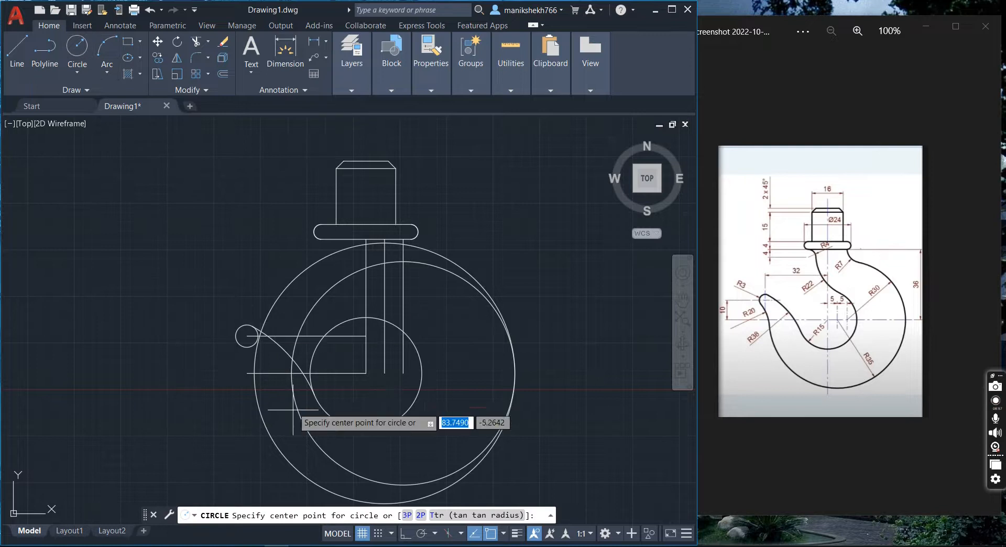
{"action": "left_click", "coordinate": [245, 343]}
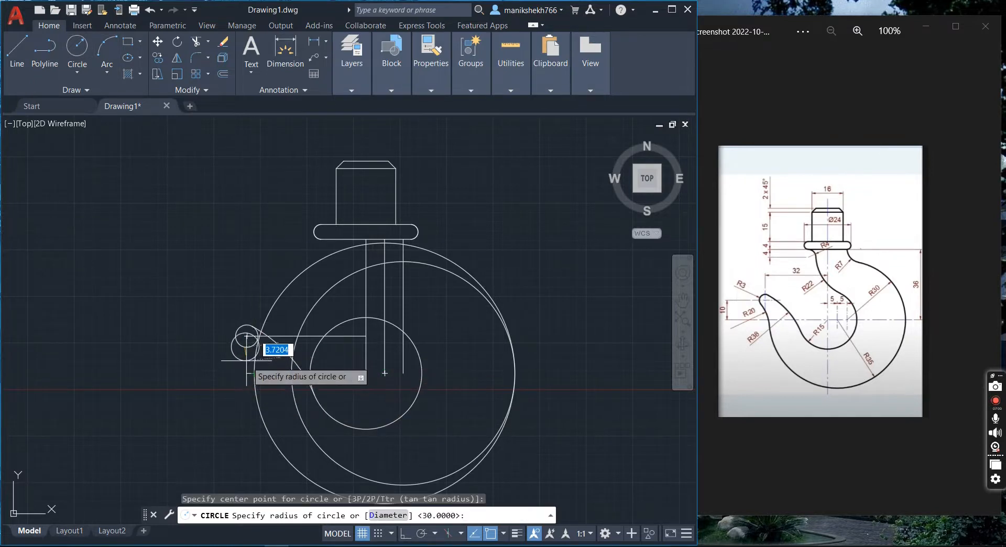
{"action": "key", "text": "Return"}
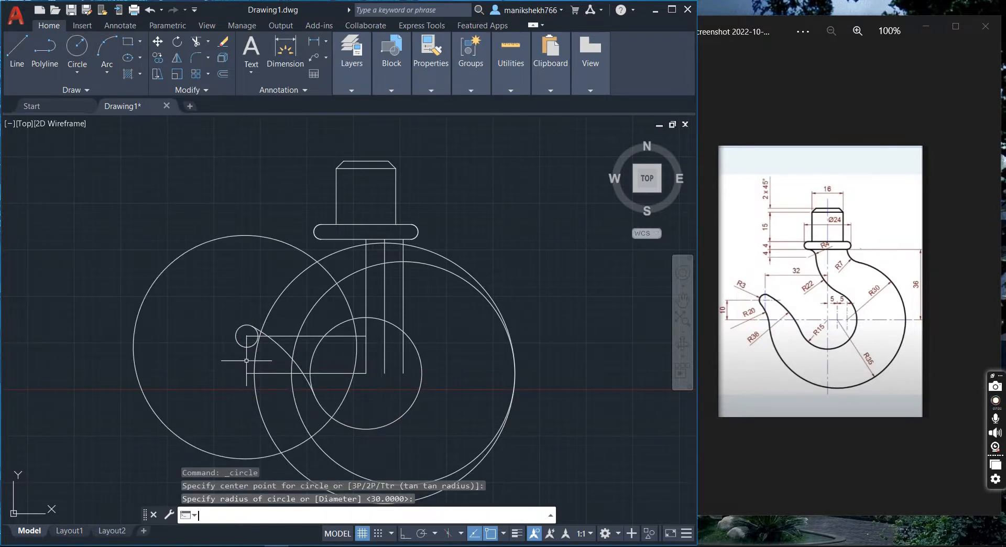
{"action": "key", "text": "ctrl+z"}
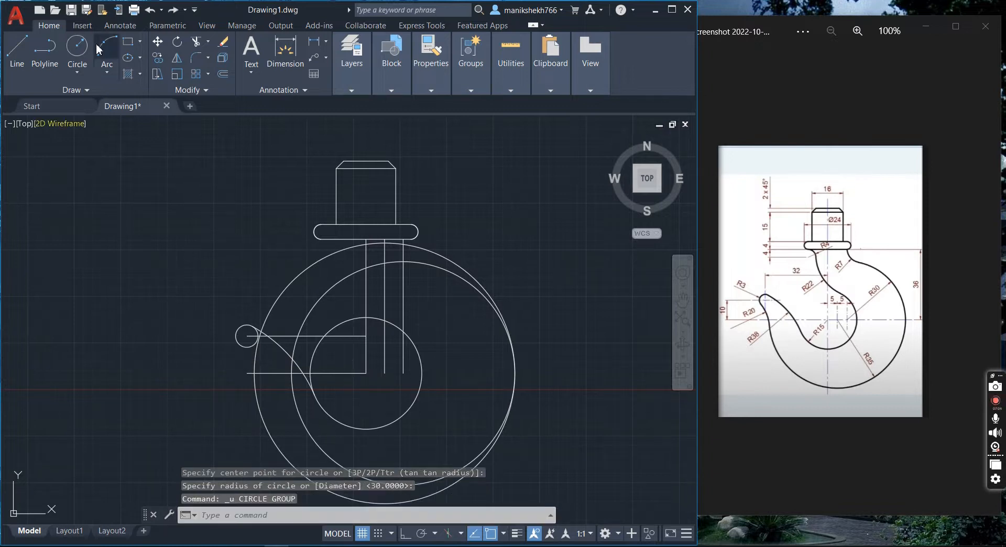
- Draw a circle of radius 20 tangent to the small tip circle and the radius 35 circle
{"action": "left_click", "coordinate": [77, 50]}
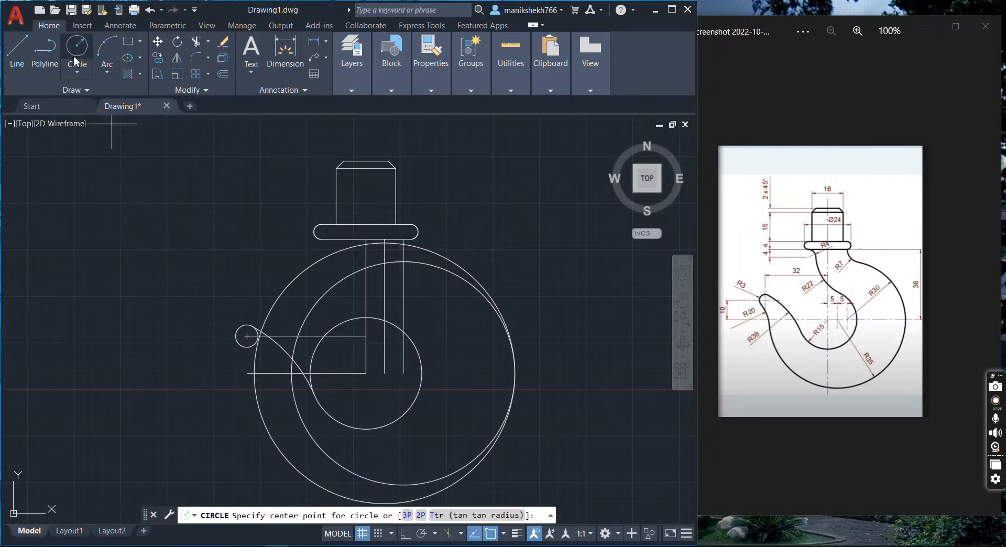
{"action": "left_click", "coordinate": [73, 63]}
{"action": "left_click", "coordinate": [99, 203]}
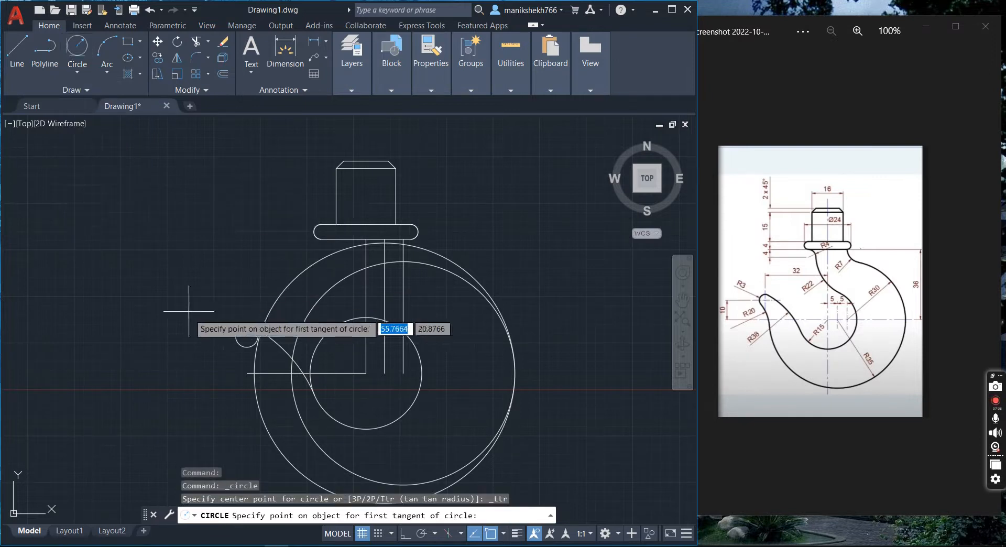
{"action": "left_click", "coordinate": [239, 345]}
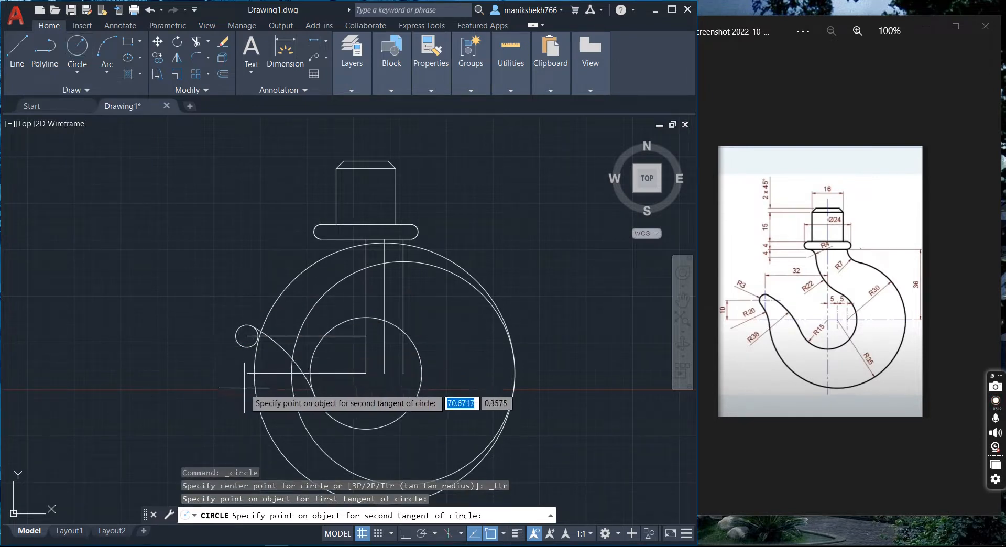
{"action": "left_click", "coordinate": [254, 365]}
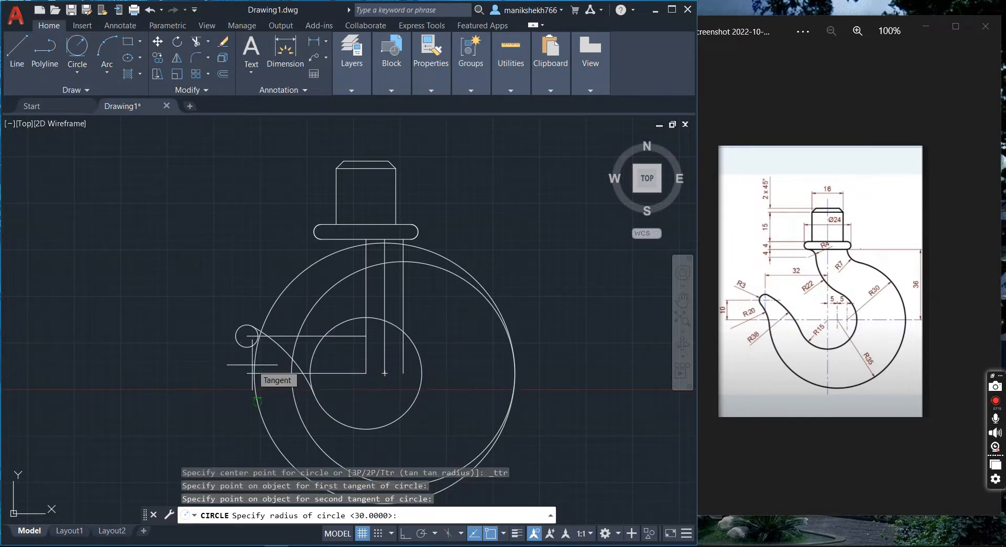
{"action": "type", "text": "20"}
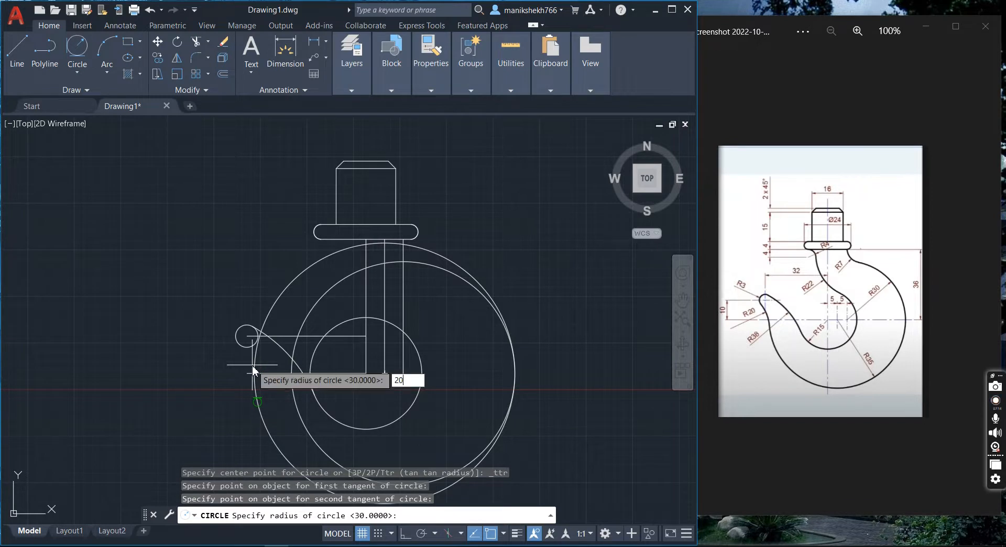
{"action": "key", "text": "Return"}
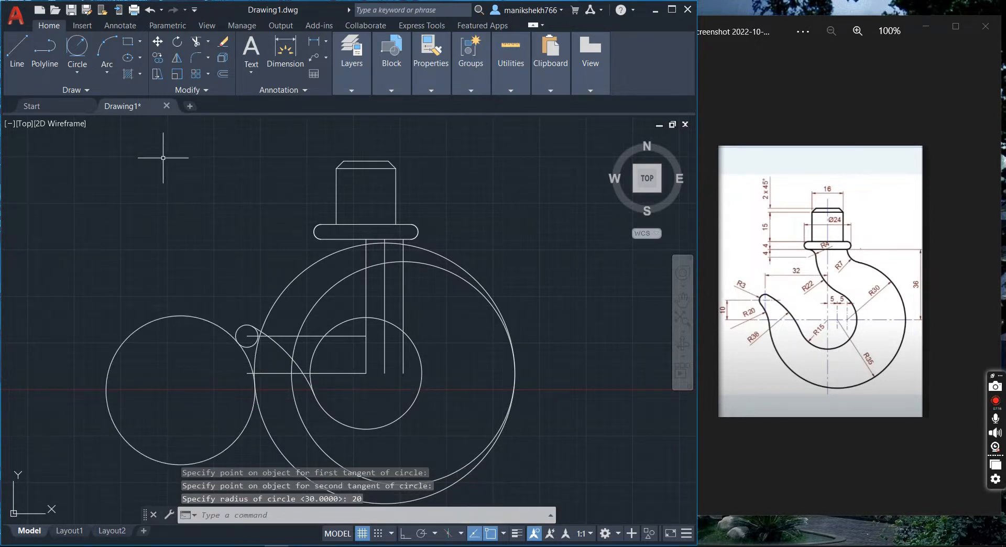
- Trim the radius 20 circle down to the short arc between the tip circle and the radius 35 circle
{"action": "left_click", "coordinate": [203, 40]}
{"action": "left_click_drag", "start_coordinate": [107, 321], "coordinate": [139, 360]}
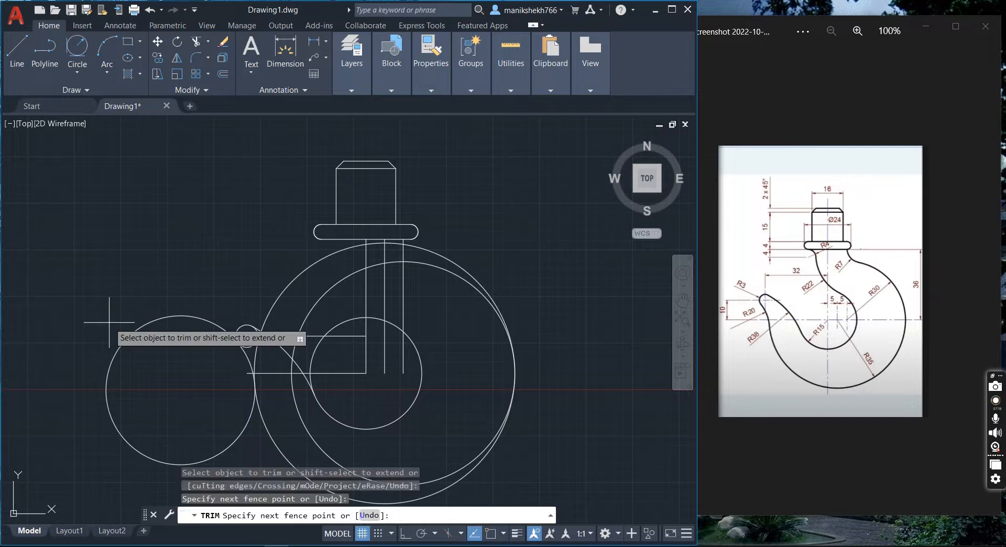
{"action": "key", "text": "Return"}
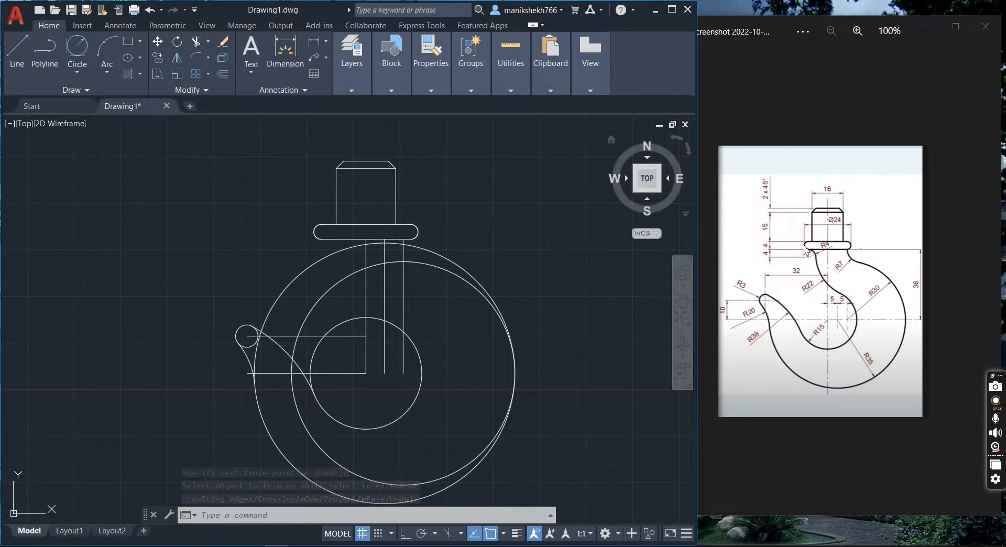
- Draw a 4-unit vertical line downward from the left end of the collar's lower edge
{"action": "left_click", "coordinate": [17, 50]}
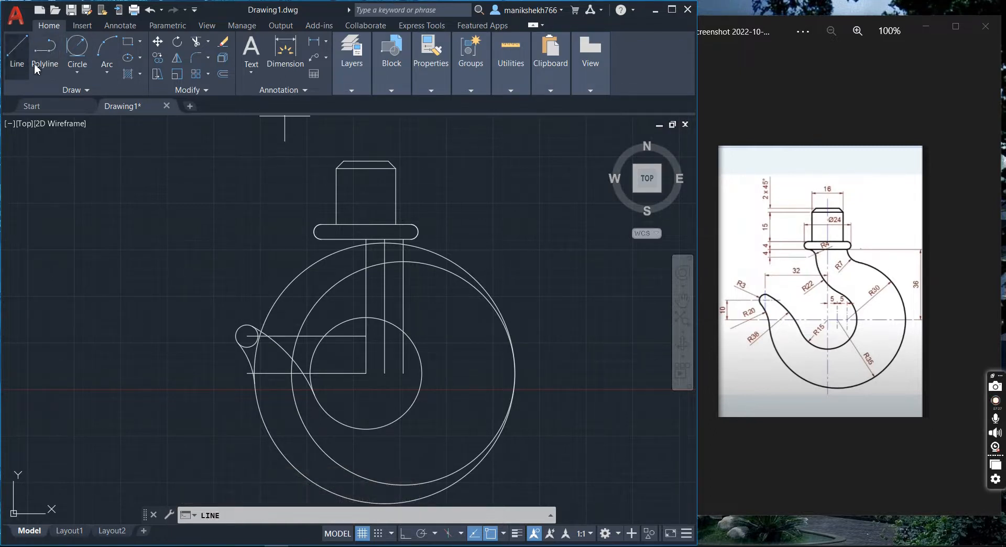
{"action": "left_click", "coordinate": [322, 239]}
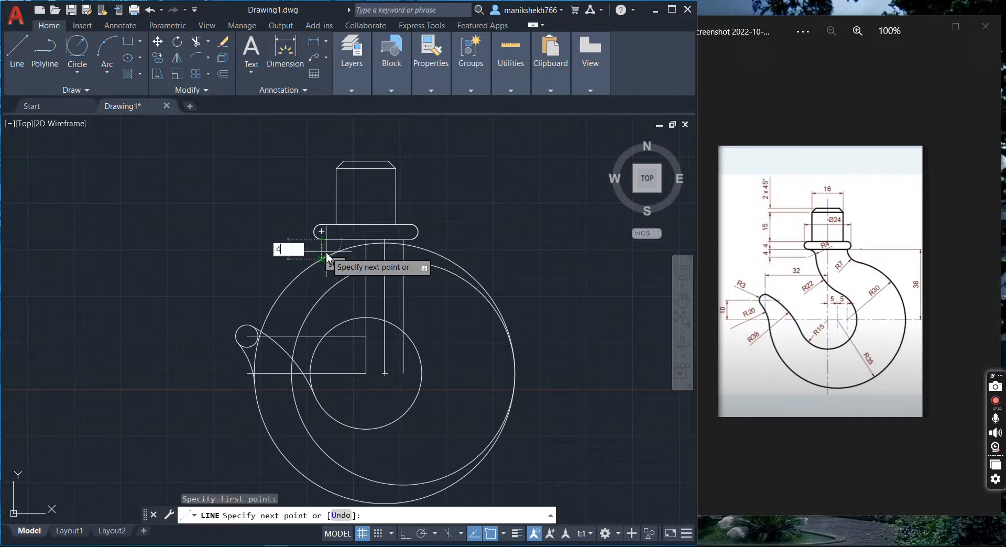
{"action": "key", "text": "Return"}
{"action": "key", "text": "Return"}
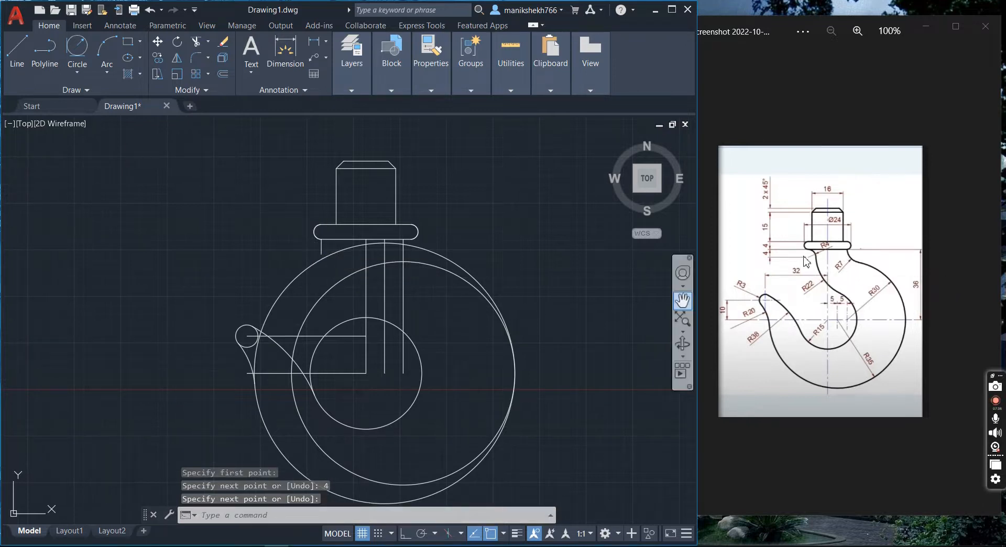
- Draw a circle of radius 4 centred on the lower end of the short line under the collar
{"action": "left_click", "coordinate": [77, 72]}
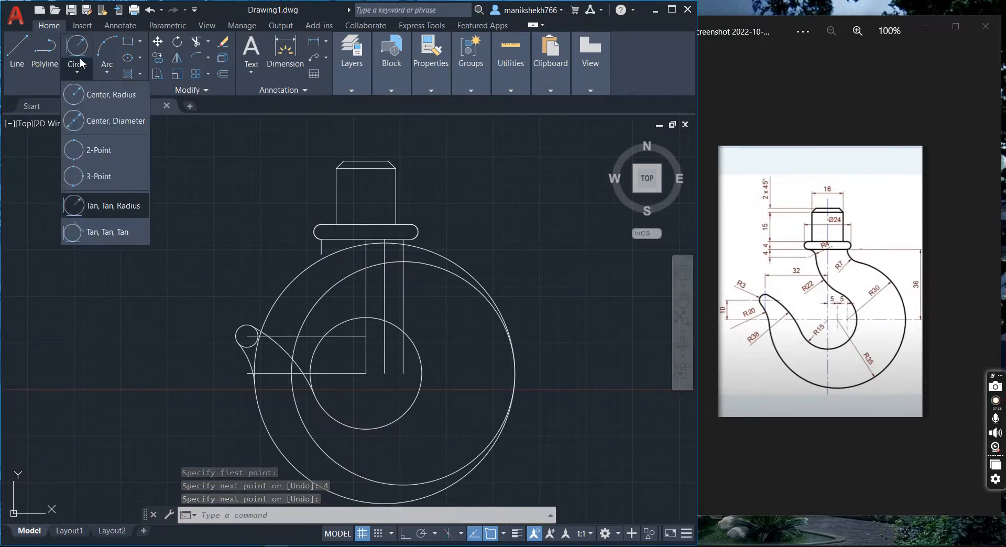
{"action": "left_click", "coordinate": [97, 96]}
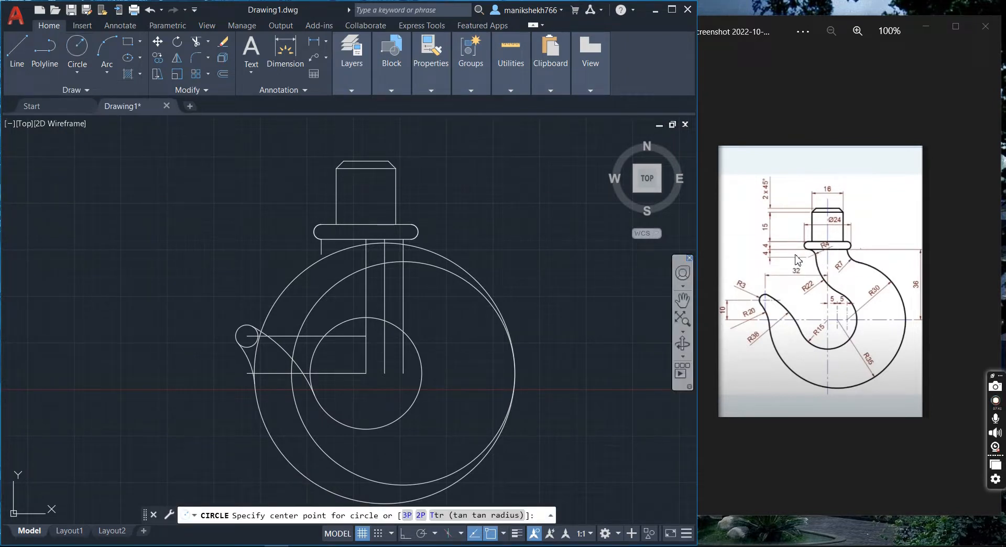
{"action": "left_click", "coordinate": [322, 254]}
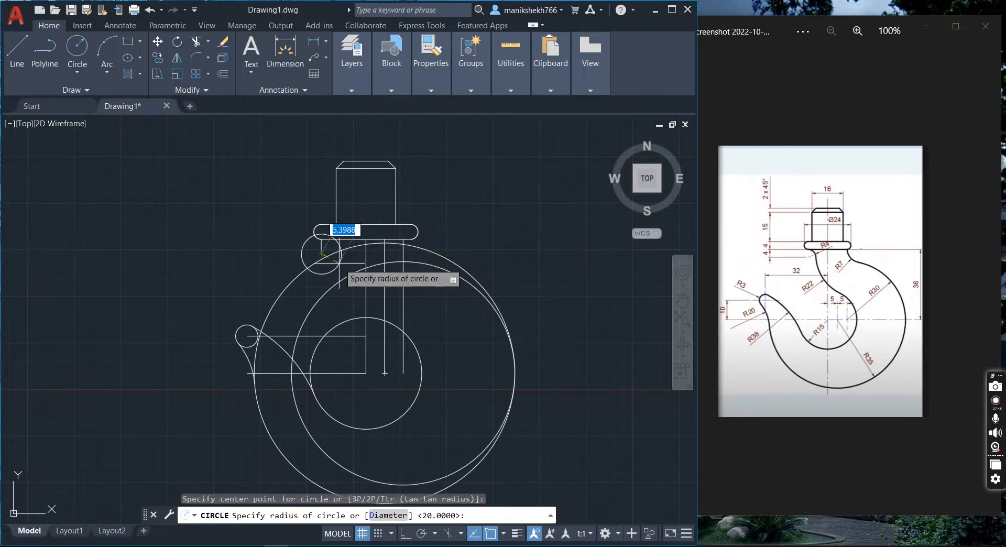
{"action": "key", "text": "Return"}
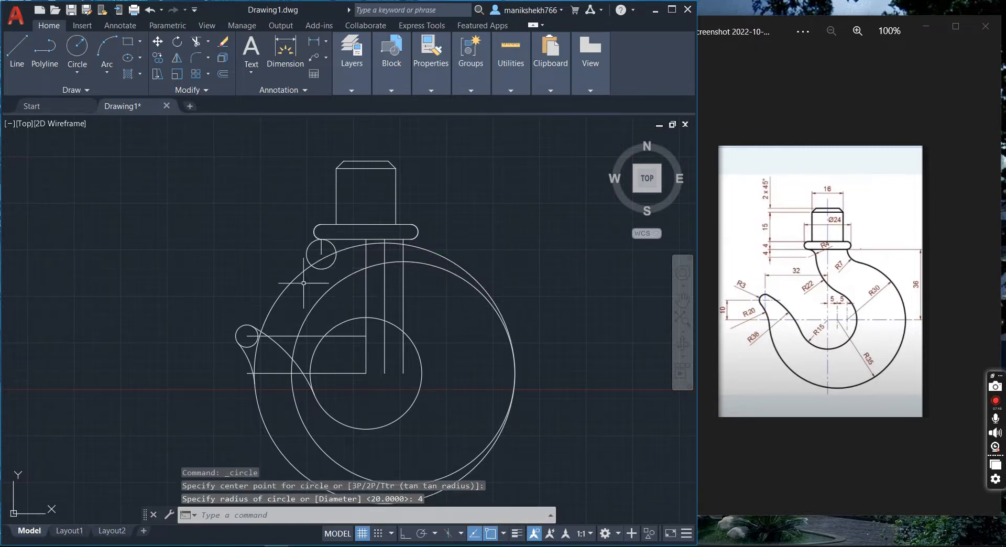
- Trim away the upper-left part of the radius 35 circle between the hook tip and the vertical centre line
{"action": "left_click", "coordinate": [196, 45]}
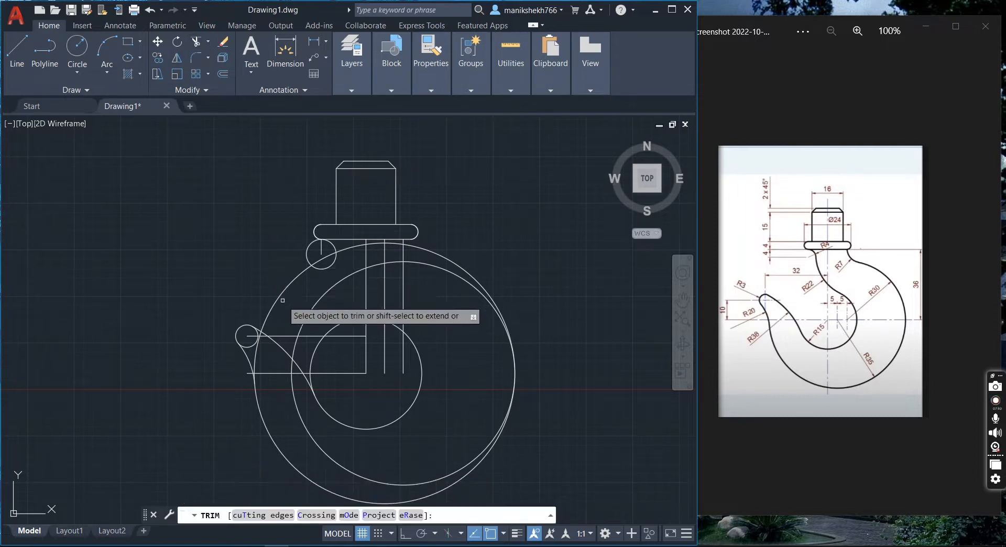
{"action": "left_click", "coordinate": [269, 282]}
{"action": "left_click", "coordinate": [293, 316]}
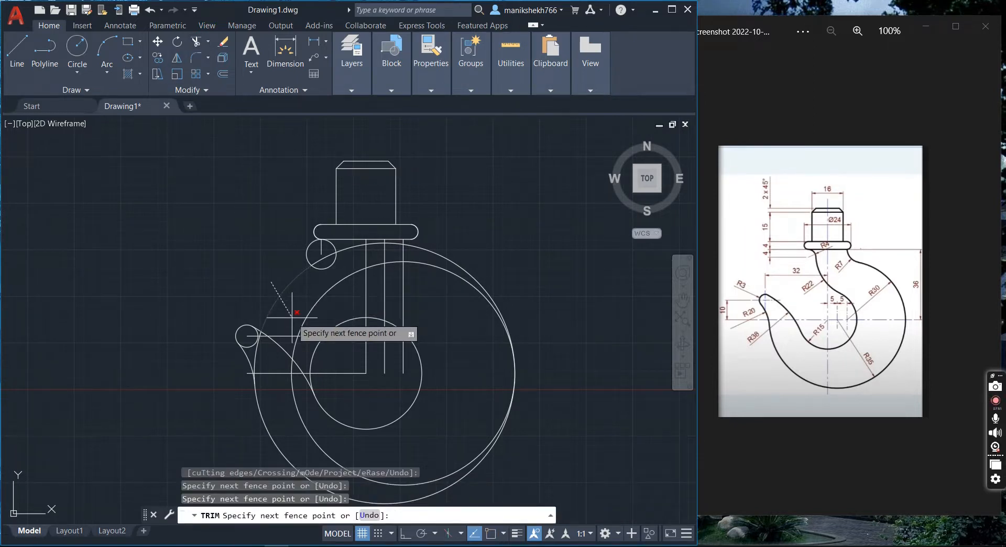
{"action": "left_click", "coordinate": [327, 258]}
{"action": "left_click", "coordinate": [350, 248]}
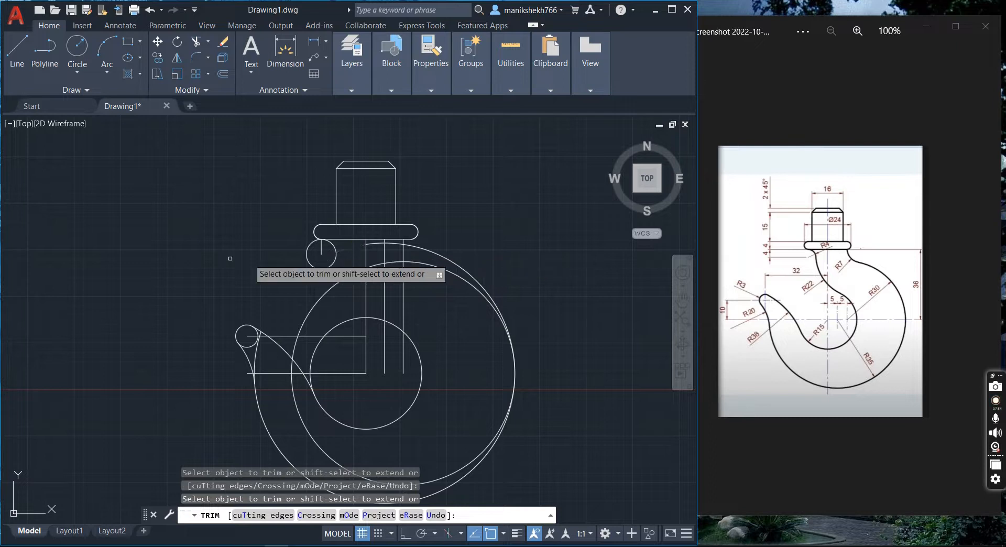
{"action": "key", "text": "Return"}
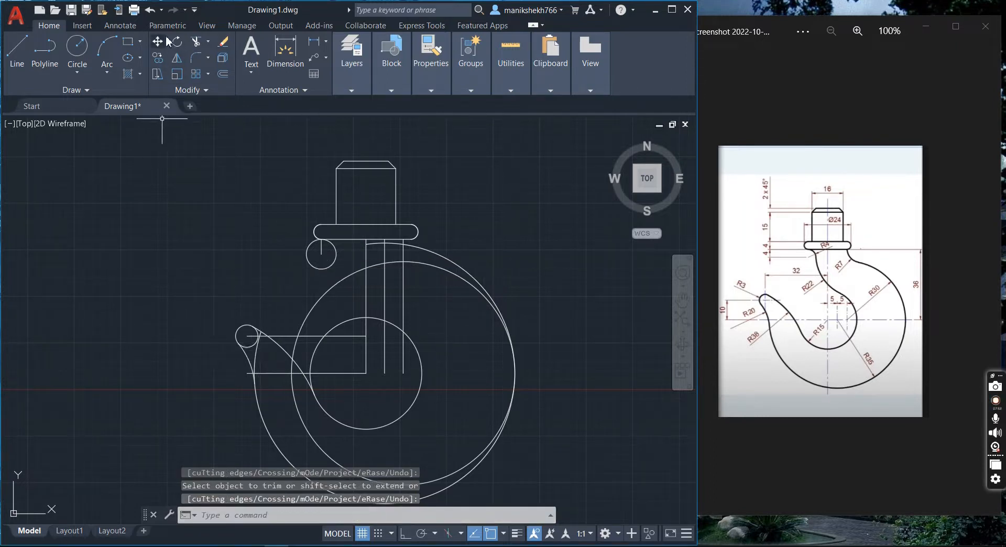
- Trim the tip circle's inner arc, the lower part of the radius 30 circle and the horizontal line segments crossing the hook tip
{"action": "left_click", "coordinate": [195, 42]}
{"action": "left_click", "coordinate": [247, 339]}
{"action": "left_click", "coordinate": [272, 398]}
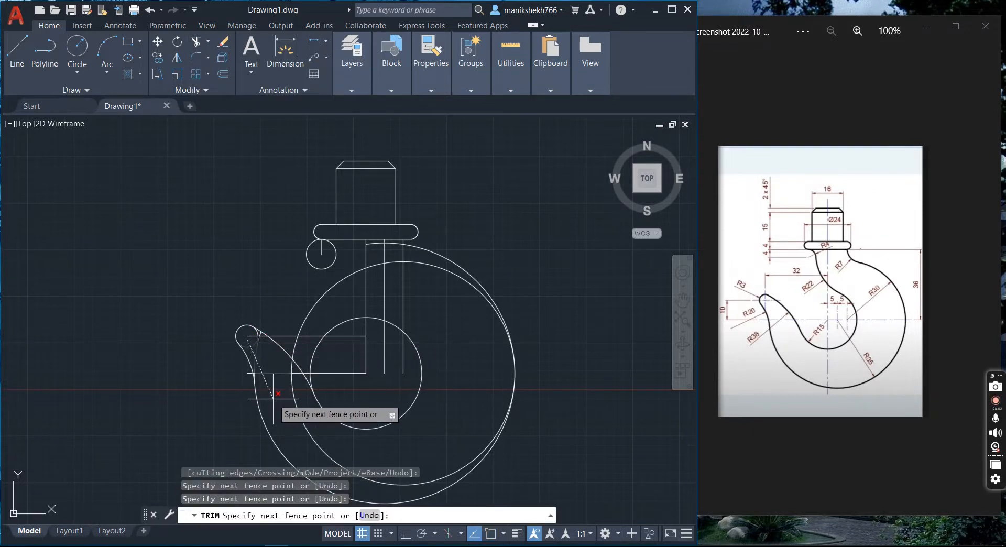
{"action": "left_click", "coordinate": [319, 420]}
{"action": "key", "text": "Return"}
{"action": "left_click", "coordinate": [289, 367]}
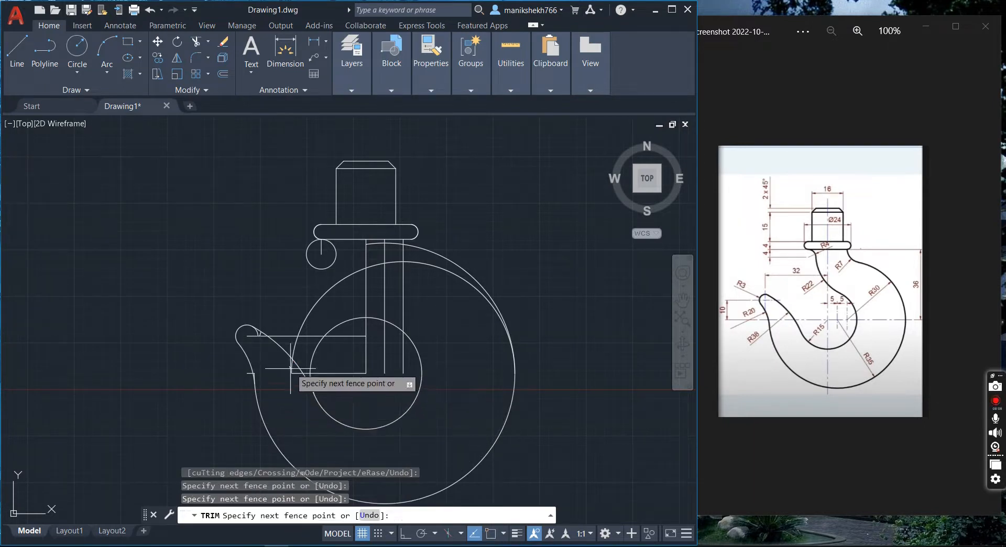
{"action": "left_click", "coordinate": [297, 376]}
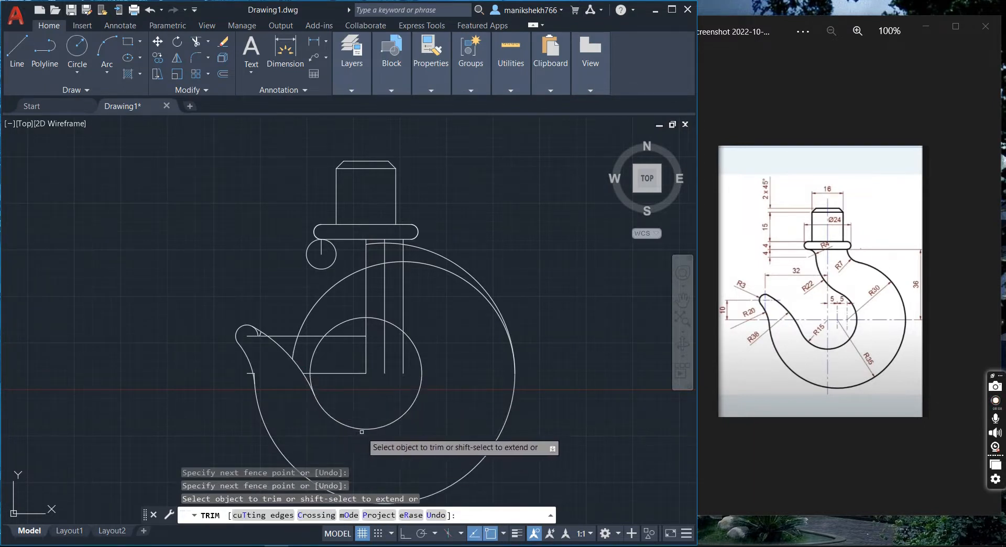
{"action": "key", "text": "Return"}
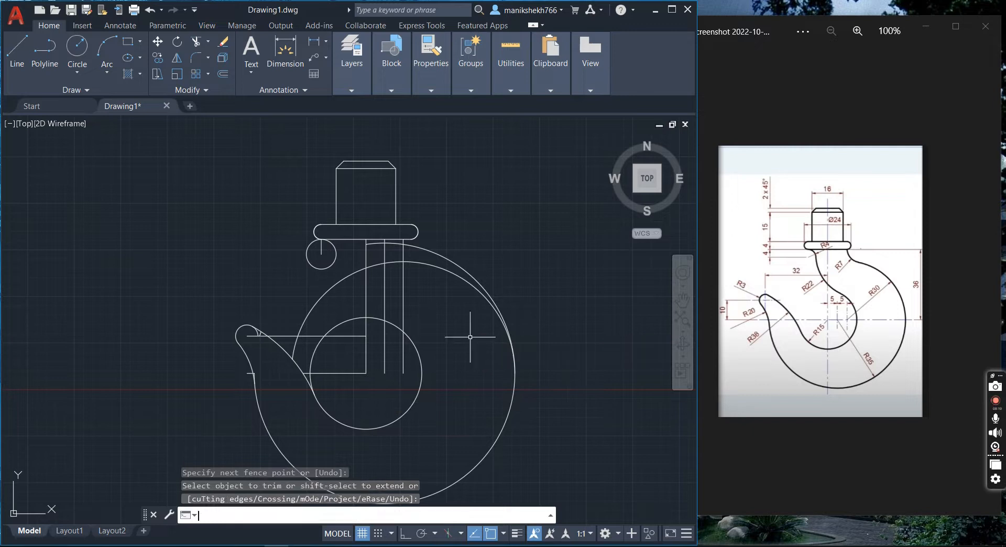
- Trim away the upper-right part of the radius 35 circle lying outside the radius 30 circle
{"action": "left_click", "coordinate": [196, 41]}
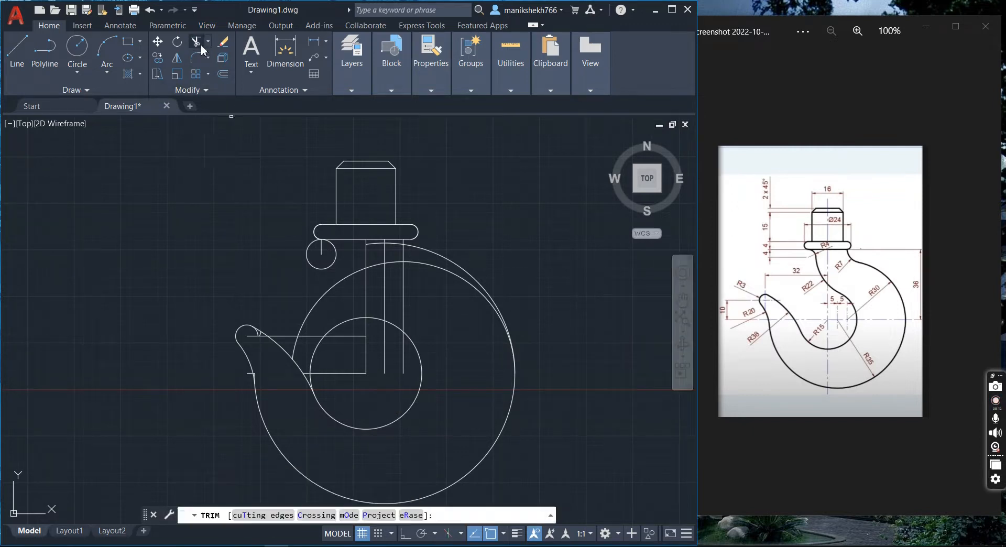
{"action": "left_click", "coordinate": [420, 254]}
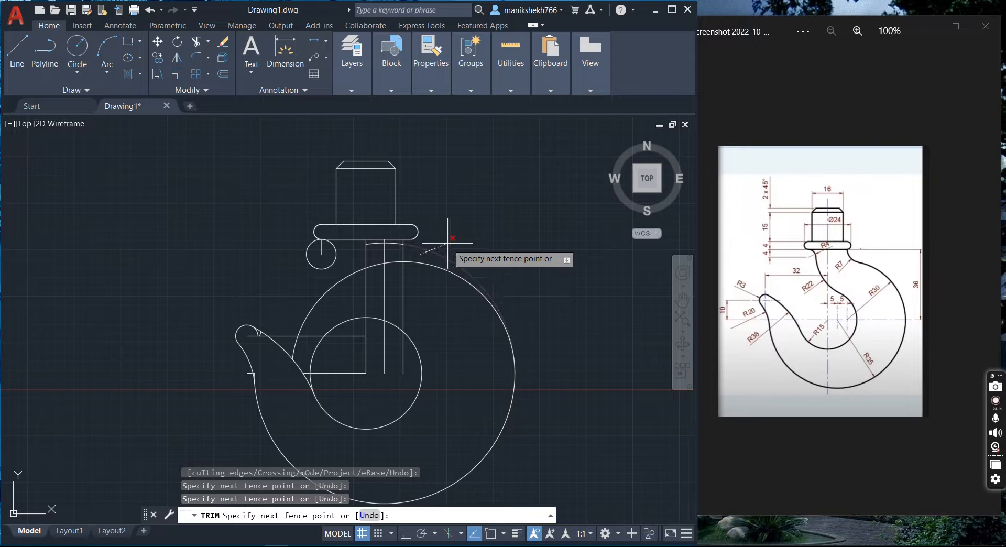
{"action": "key", "text": "Return"}
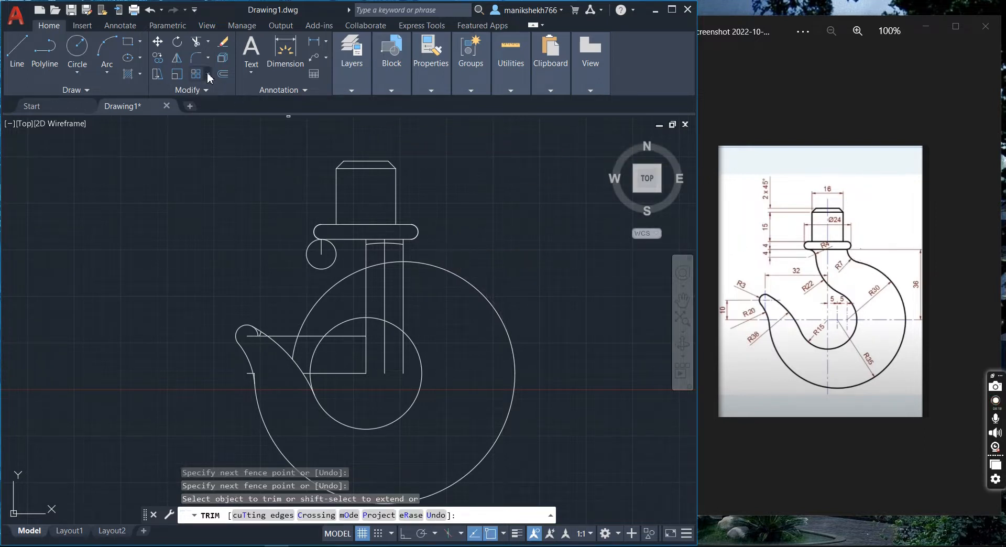
- Draw a circle of radius 7 tangent to the second offset vertical line and the radius 30 circle
{"action": "left_click", "coordinate": [83, 65]}
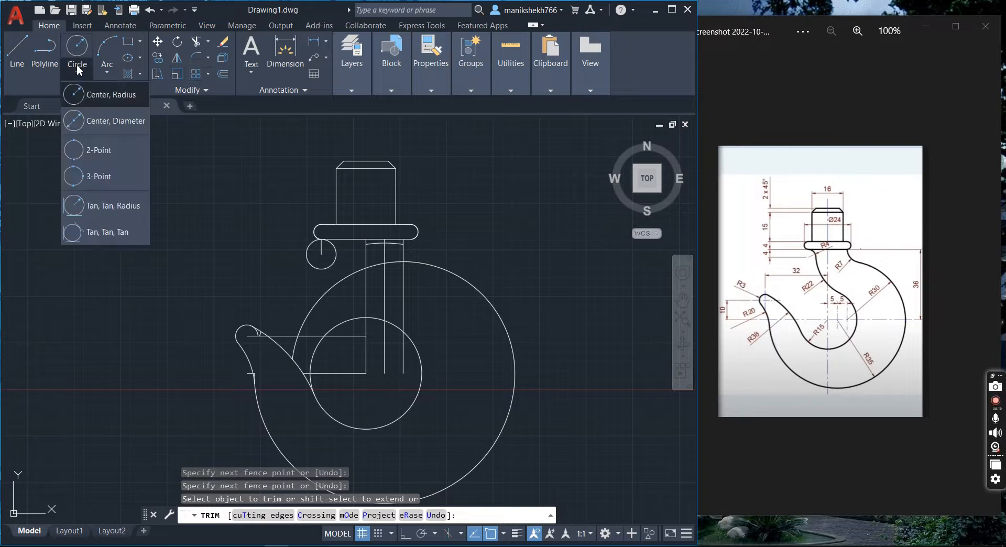
{"action": "left_click", "coordinate": [110, 206]}
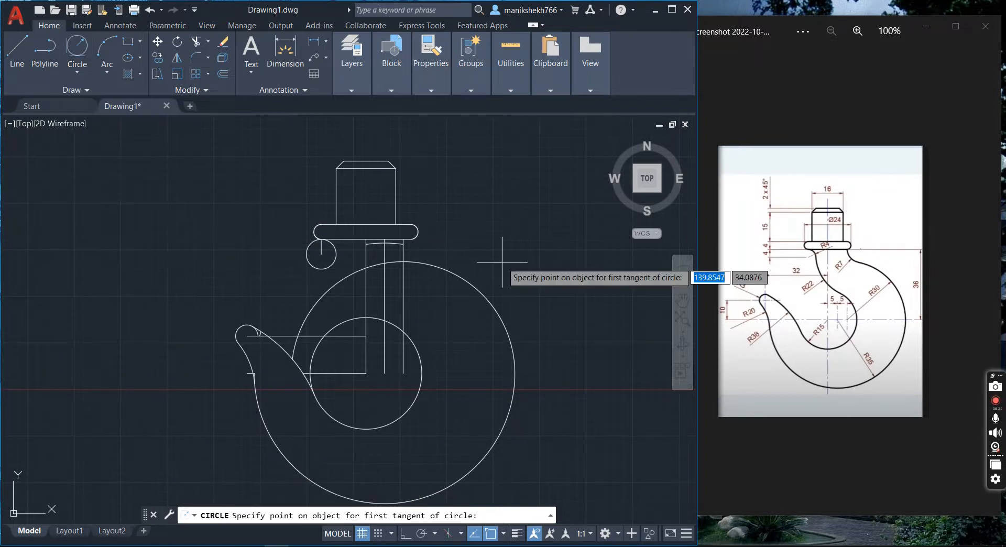
{"action": "left_click", "coordinate": [405, 245]}
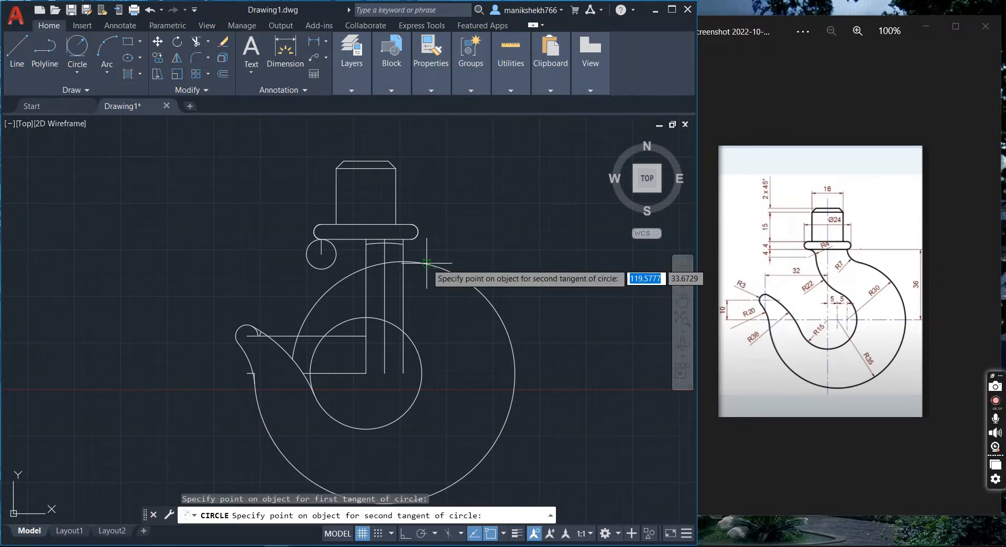
{"action": "left_click", "coordinate": [427, 262]}
{"action": "type", "text": "7"}
{"action": "key", "text": "Return"}
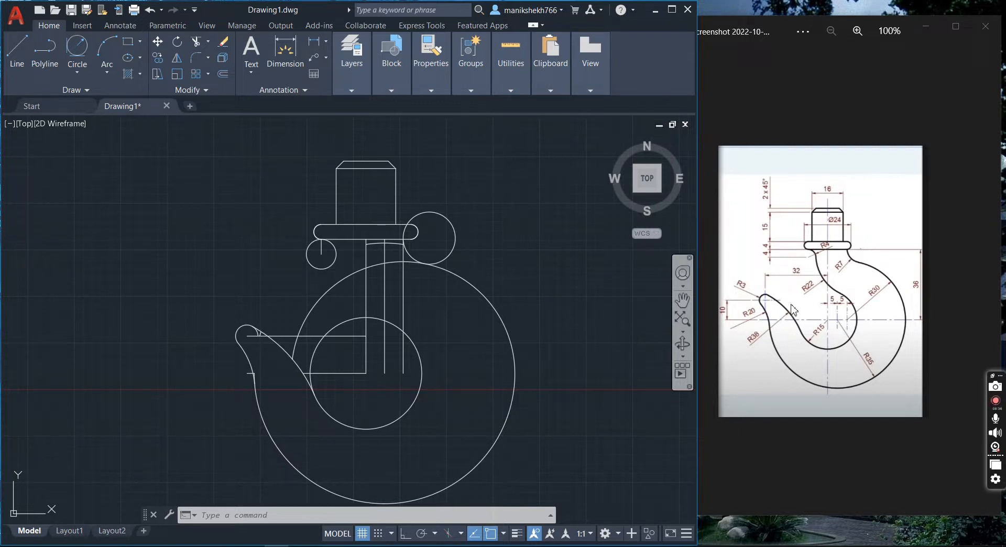
- Trim the upper-left part of the radius 30 circle and the offset vertical lines inside the hook opening
{"action": "left_click", "coordinate": [196, 45]}
{"action": "mouse_move", "coordinate": [316, 287]}
{"action": "left_mouse_down"}
{"action": "mouse_move", "coordinate": [413, 315]}
{"action": "mouse_move", "coordinate": [378, 335]}
{"action": "mouse_move", "coordinate": [407, 353]}
{"action": "left_mouse_up"}
{"action": "key", "text": "Return"}
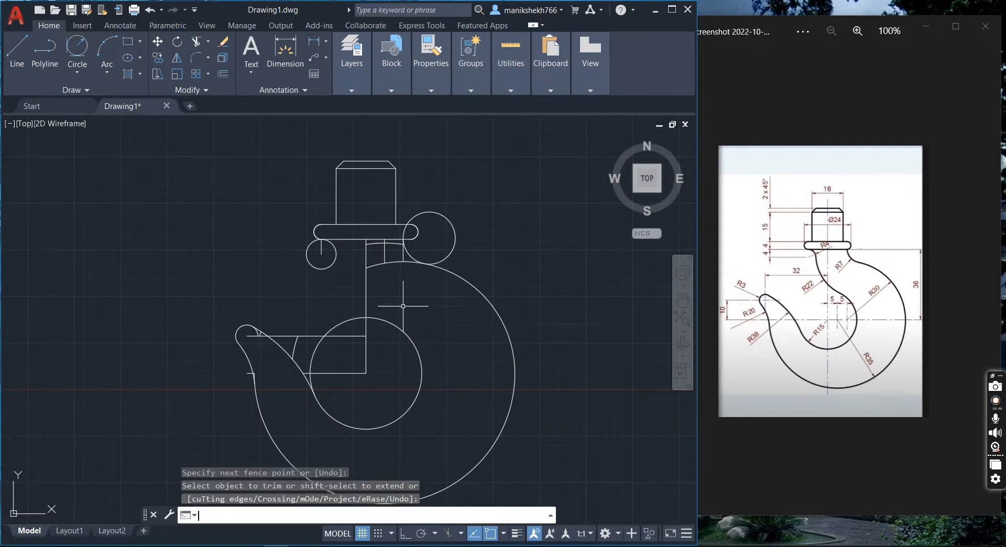
- Draw a circle of radius 22 tangent to the radius 4 circle and the radius 15 circle
{"action": "left_click", "coordinate": [76, 71]}
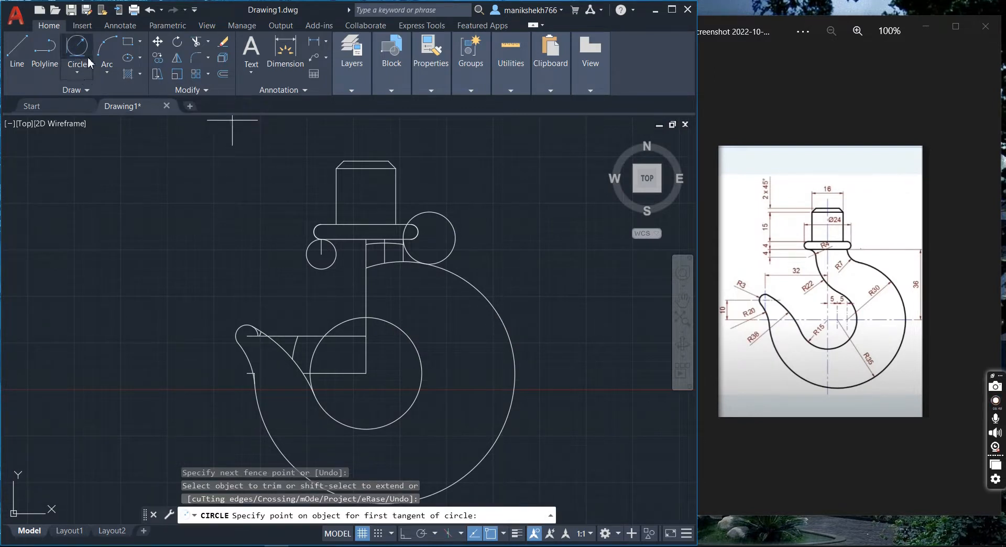
{"action": "left_click", "coordinate": [334, 264]}
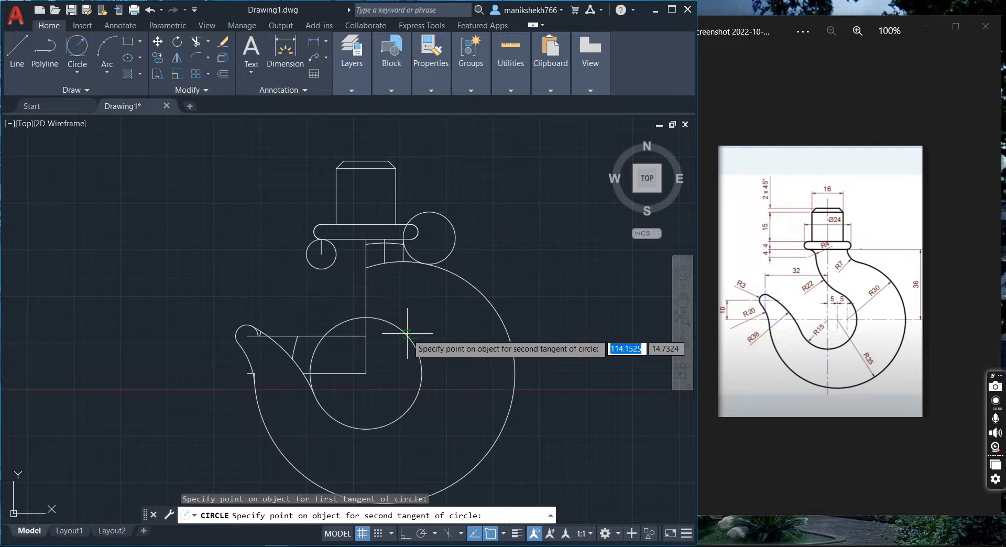
{"action": "left_click", "coordinate": [407, 332]}
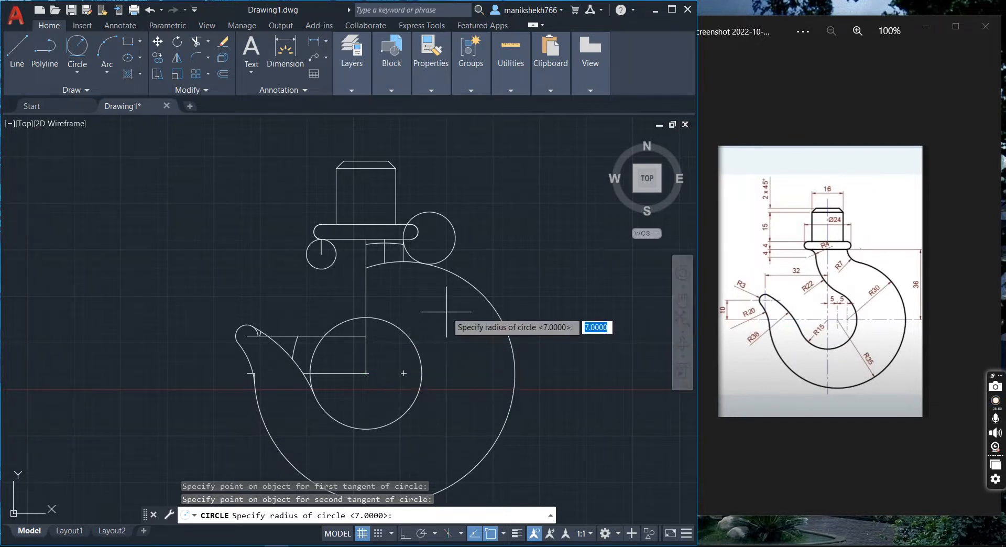
{"action": "key", "text": "Return"}
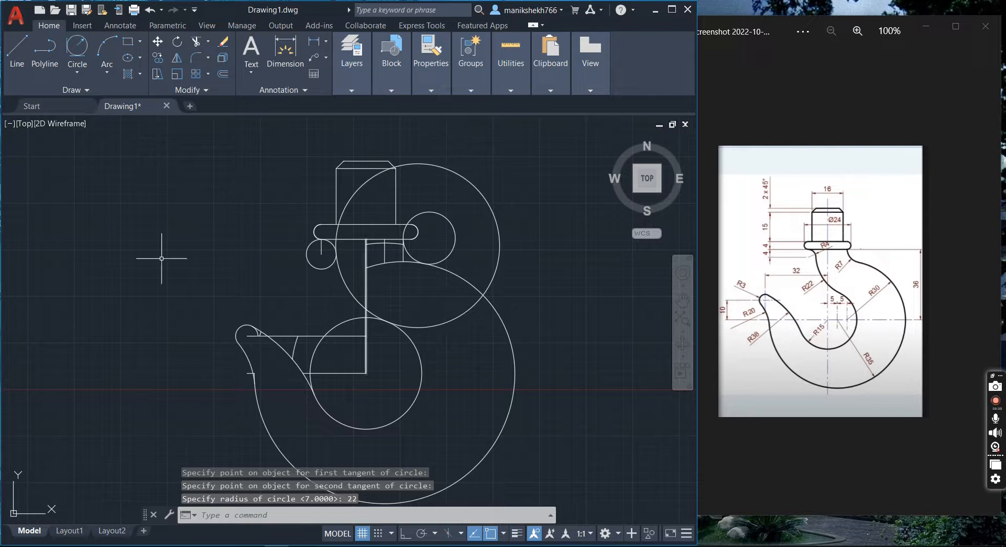
- Trim the upper-left part of the radius 15 circle and the vertical construction line below the radius 22 circle
{"action": "left_click", "coordinate": [194, 42]}
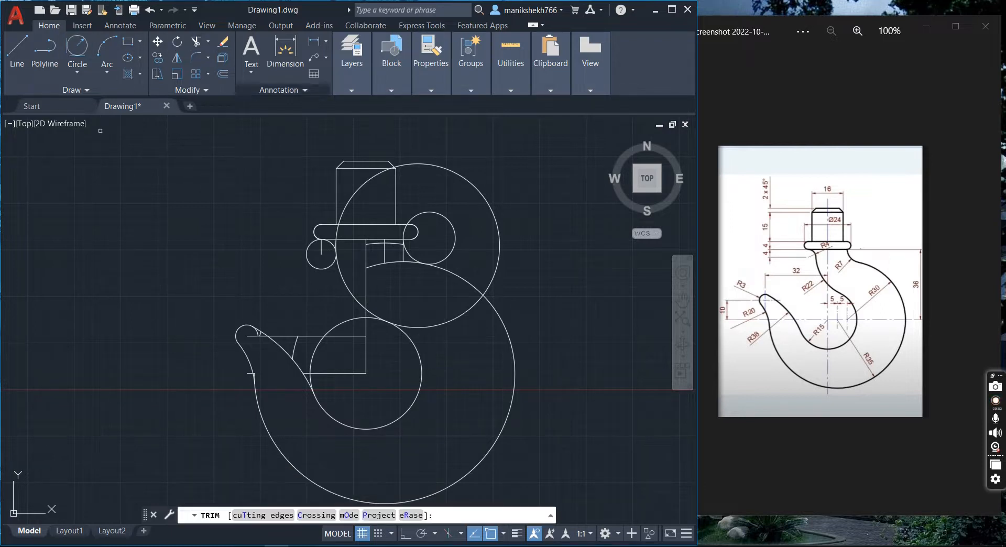
{"action": "left_click", "coordinate": [361, 386]}
{"action": "left_click", "coordinate": [300, 295]}
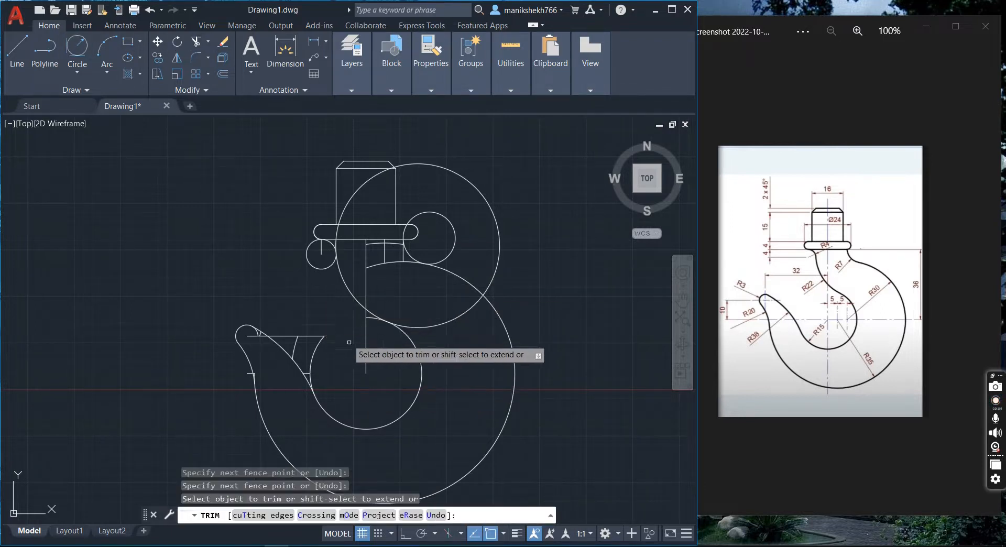
{"action": "left_click", "coordinate": [392, 352]}
{"action": "left_click", "coordinate": [336, 328]}
{"action": "scroll", "coordinate": [353, 330], "scroll_direction": "up", "scroll_amount": 4}
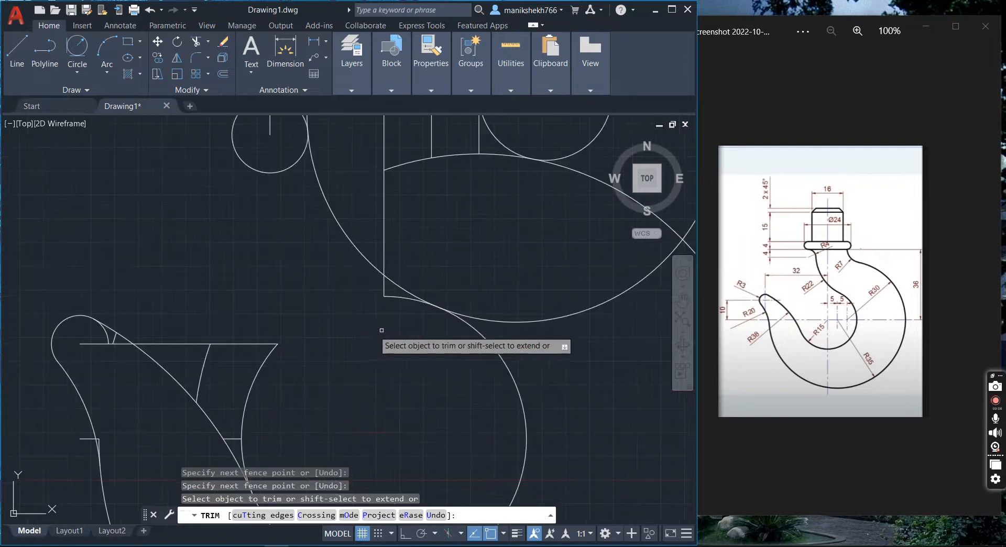
{"action": "left_click", "coordinate": [361, 274]}
{"action": "left_click", "coordinate": [412, 315]}
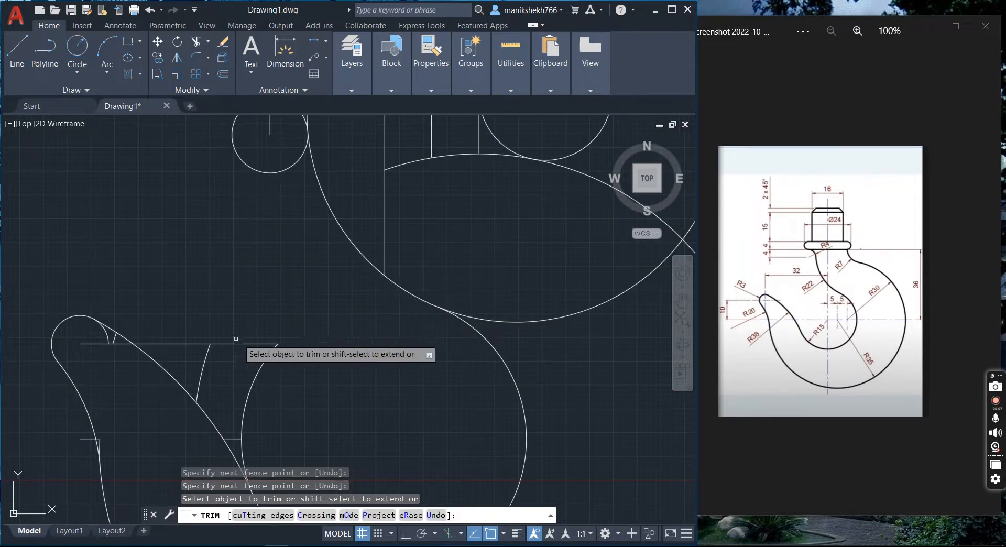
- Trim the leftover horizontal construction lines and arc pieces between the hook tip and the radius 15 curve
{"action": "left_click", "coordinate": [182, 335]}
{"action": "key", "text": "Return"}
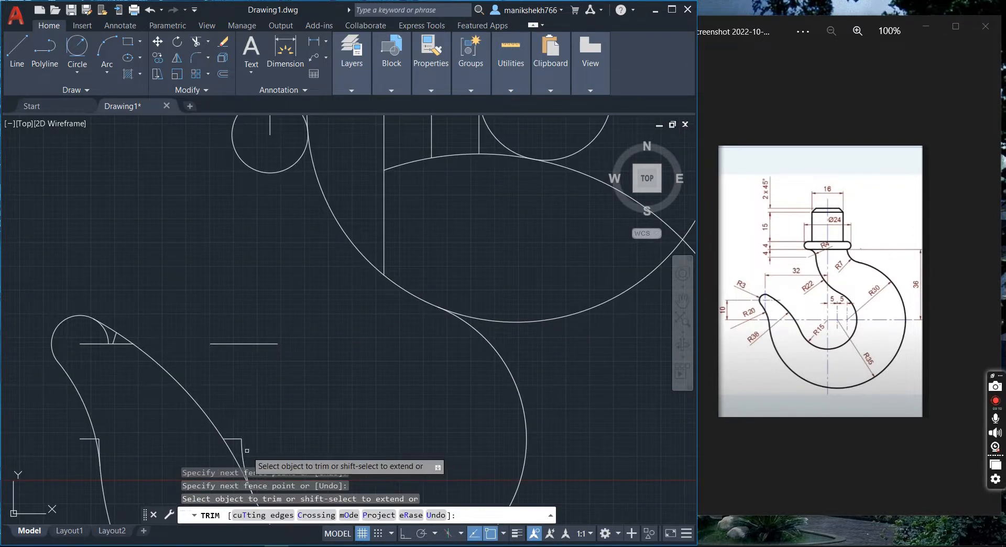
{"action": "left_click", "coordinate": [228, 321]}
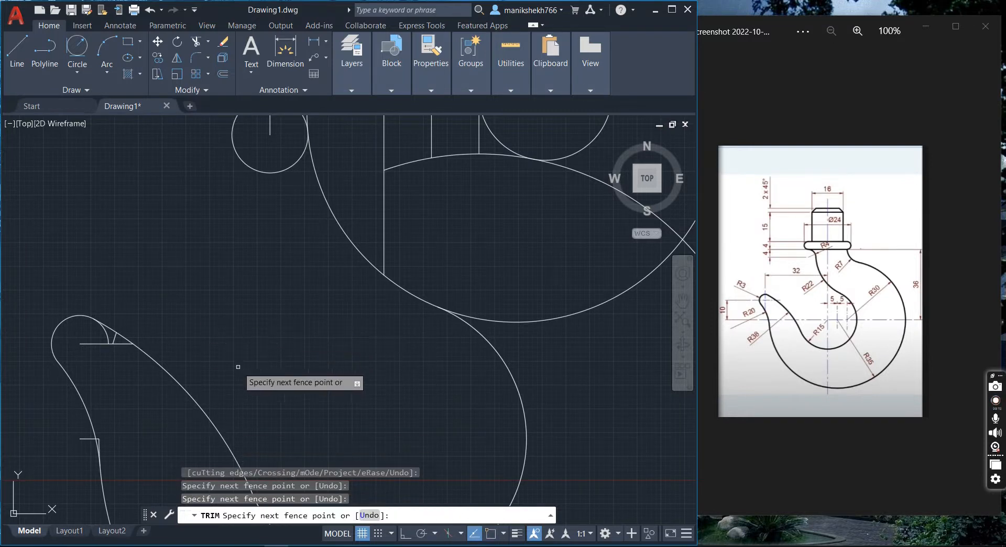
{"action": "left_click", "coordinate": [237, 368]}
{"action": "scroll", "coordinate": [238, 368], "scroll_direction": "down", "scroll_amount": 2}
- Trim the lower part of the radius 22 circle inside the hook body and the vertical construction line in the neck
{"action": "left_click", "coordinate": [378, 349]}
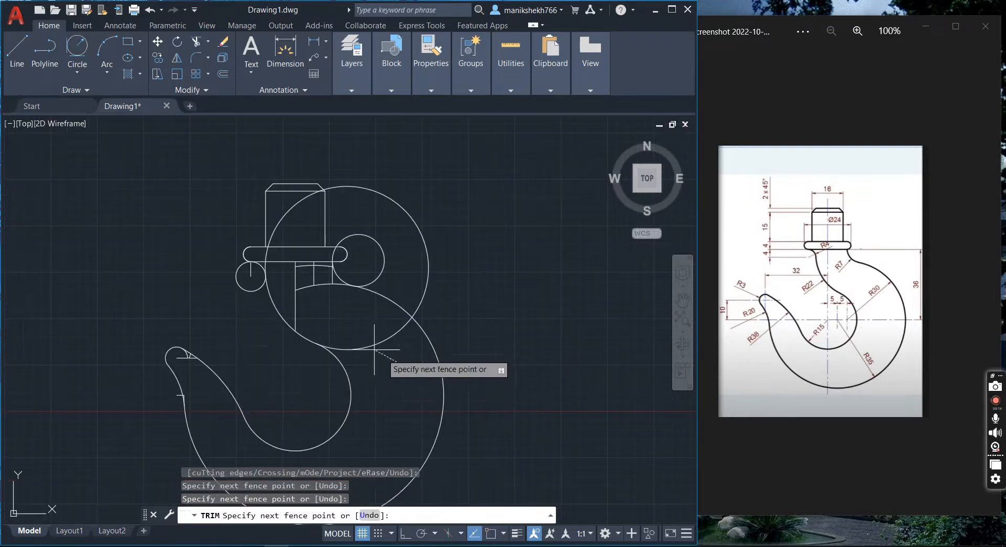
{"action": "left_click", "coordinate": [289, 287]}
{"action": "key", "text": "Return"}
{"action": "left_click", "coordinate": [289, 287]}
{"action": "left_click", "coordinate": [335, 314]}
{"action": "key", "text": "Return"}
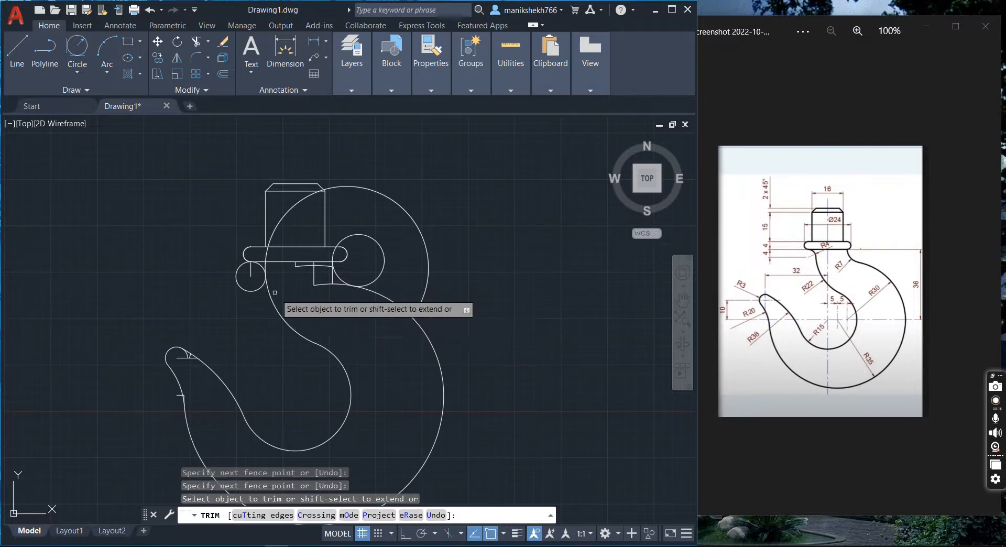
- Trim the radius 4 circle down to its fillet arc under the collar and remove its short vertical line
{"action": "left_click", "coordinate": [255, 278]}
{"action": "left_click", "coordinate": [231, 295]}
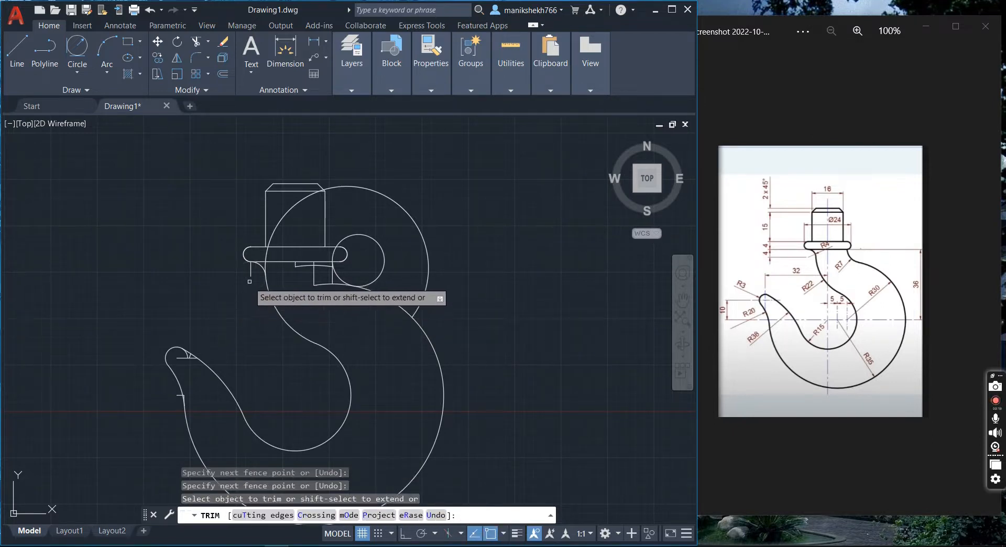
{"action": "left_click", "coordinate": [257, 275]}
{"action": "left_click", "coordinate": [241, 268]}
{"action": "key", "text": "Return"}
- Trim away the upper part of the radius 22 circle outside and across the shank
{"action": "left_click", "coordinate": [353, 179]}
{"action": "left_click", "coordinate": [361, 195]}
{"action": "key", "text": "Return"}
{"action": "left_click", "coordinate": [281, 202]}
{"action": "left_click", "coordinate": [301, 216]}
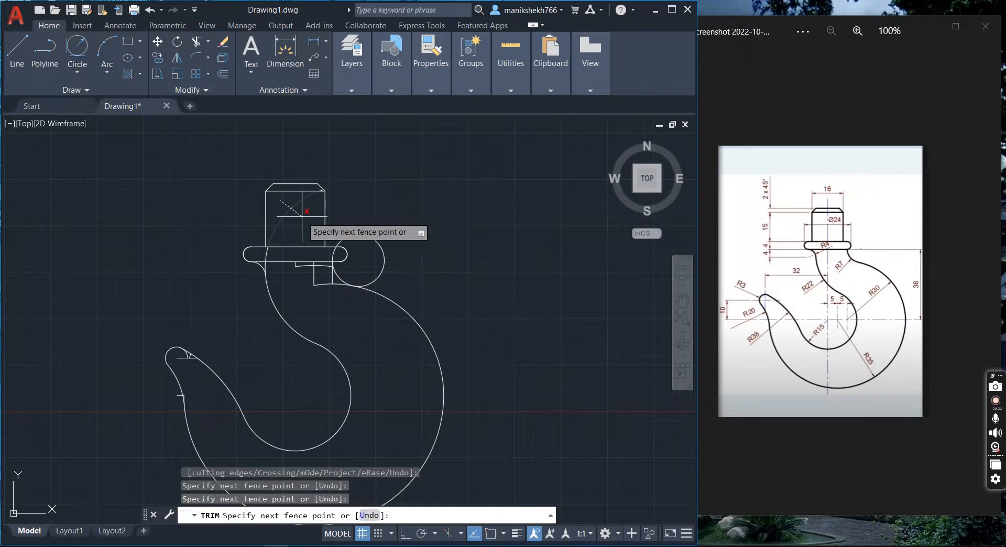
- Trim the outer part of the radius 7 circle and the arc pieces inside the right end of the collar
{"action": "left_click", "coordinate": [366, 255]}
{"action": "left_click", "coordinate": [391, 241]}
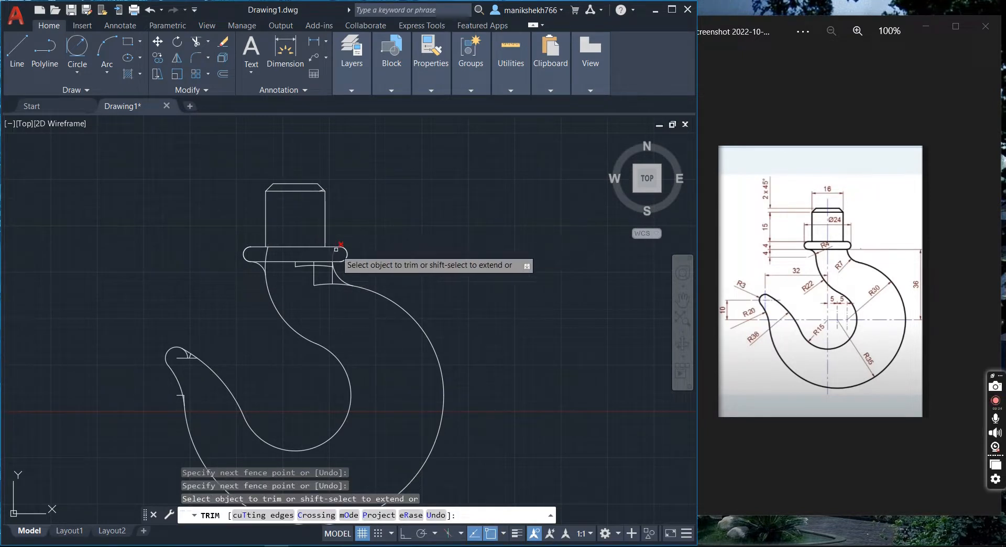
{"action": "left_click", "coordinate": [342, 255]}
{"action": "left_click", "coordinate": [297, 255]}
{"action": "key", "text": "Return"}
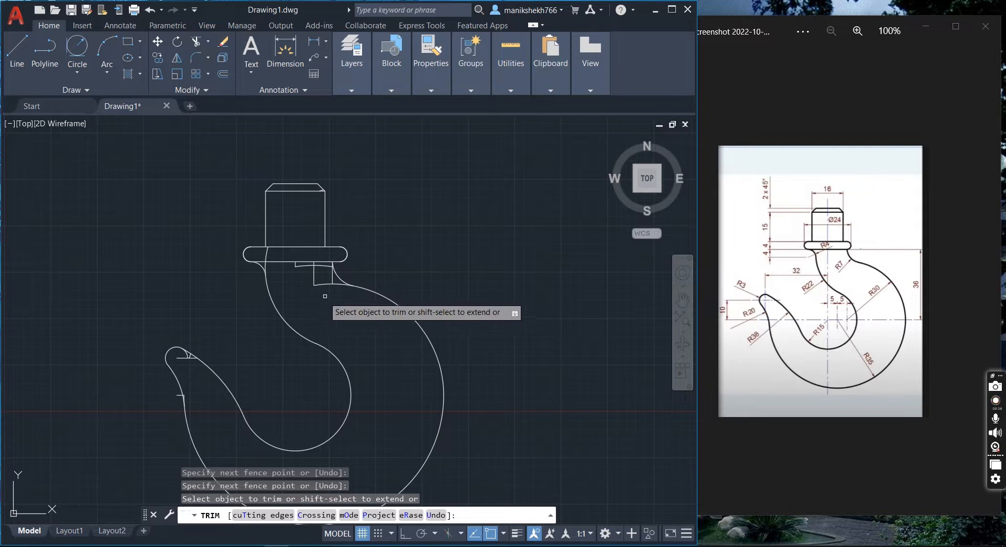
- Trim the leftover radius 30 arc and the vertical construction lines in the neck below the collar
{"action": "left_click", "coordinate": [341, 287]}
{"action": "left_click", "coordinate": [330, 281]}
{"action": "key", "text": "Return"}
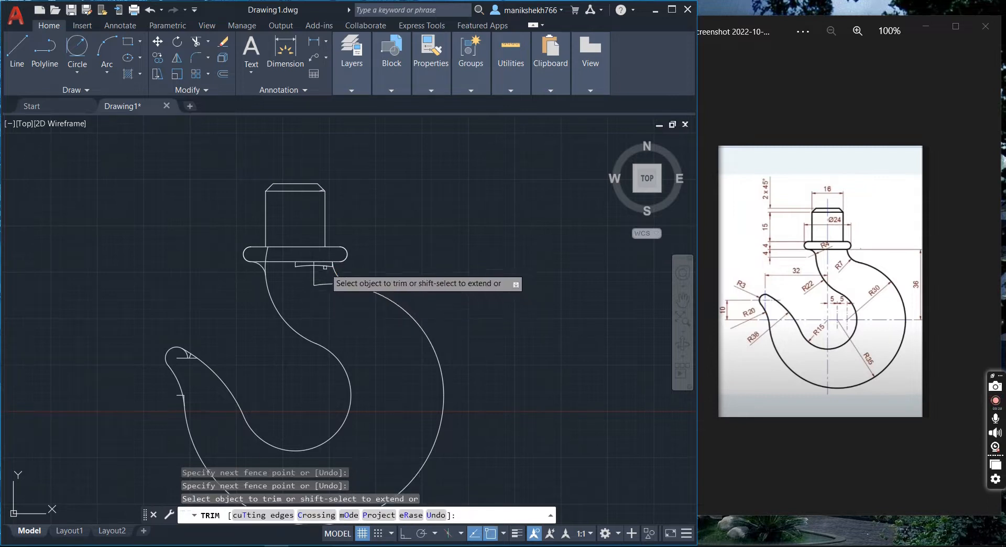
{"action": "left_click", "coordinate": [314, 274]}
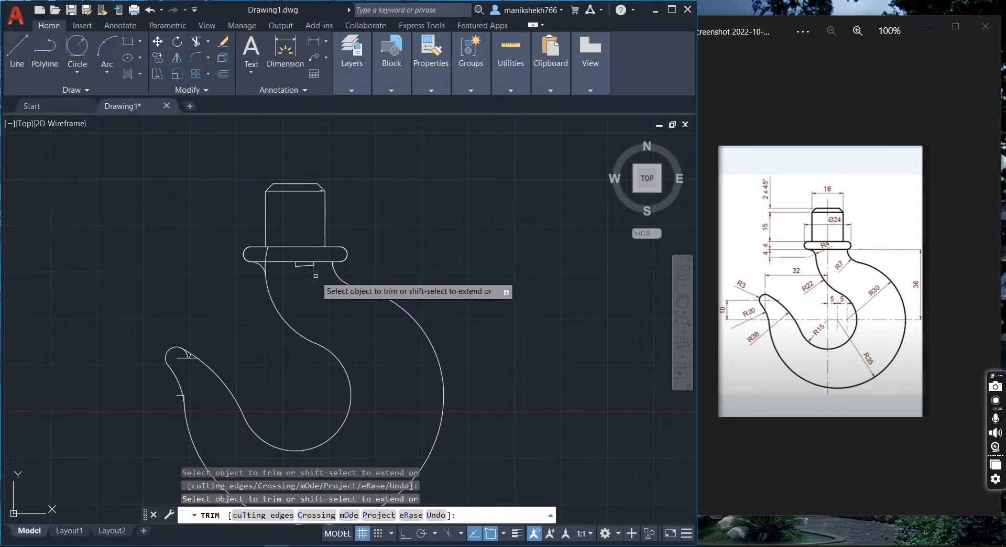
- Trim the short line stubs under the collar and the radius 22 arc remnants inside the collar and beside the radius 4 fillet
{"action": "scroll", "coordinate": [309, 270], "scroll_direction": "up", "scroll_amount": 4}
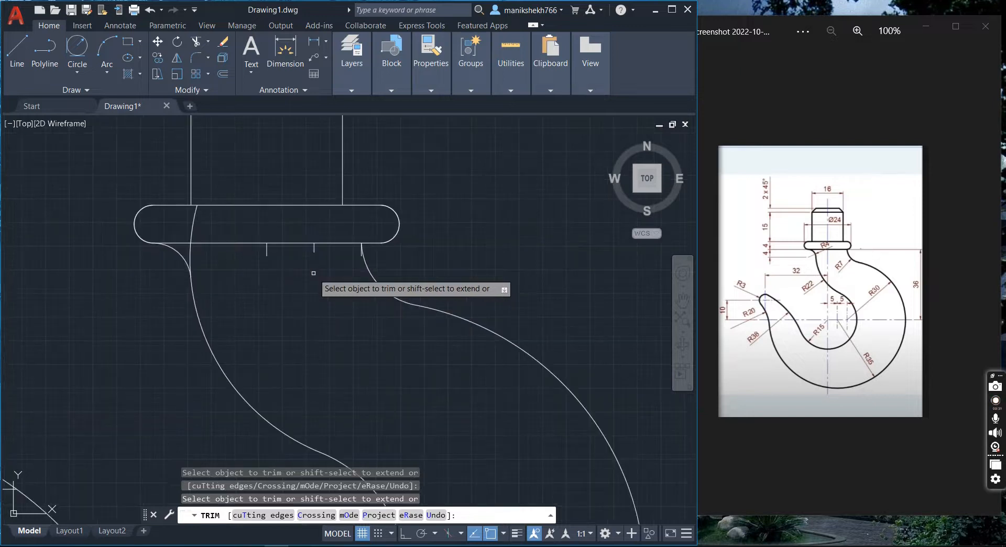
{"action": "left_click", "coordinate": [327, 249]}
{"action": "left_click", "coordinate": [247, 252]}
{"action": "left_click", "coordinate": [218, 225]}
{"action": "left_click", "coordinate": [171, 218]}
{"action": "left_click", "coordinate": [189, 252]}
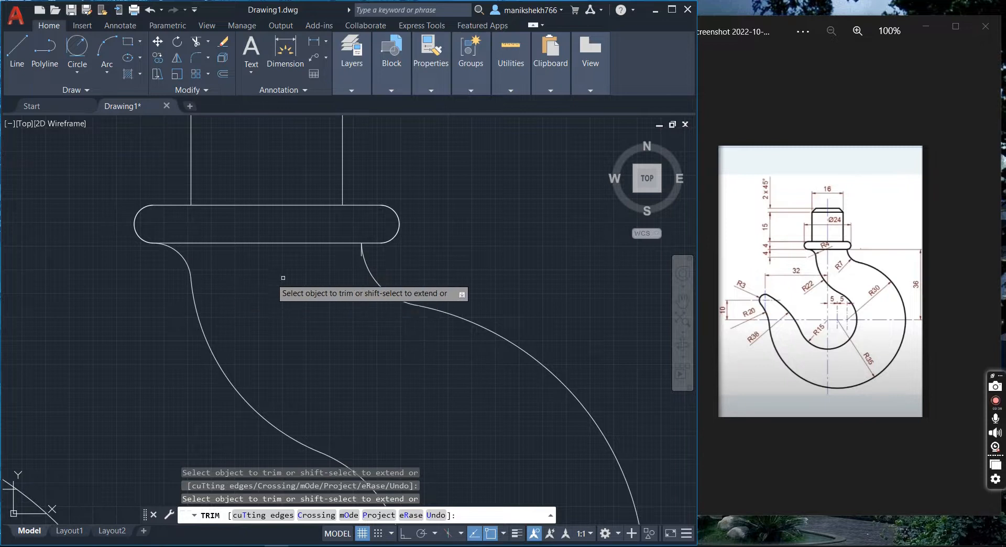
- Remove the small vertical line stub beside the radius 7 arc under the collar and finish trimming
{"action": "scroll", "coordinate": [317, 292], "scroll_direction": "down", "scroll_amount": 2}
{"action": "scroll", "coordinate": [340, 291], "scroll_direction": "up", "scroll_amount": 4}
{"action": "scroll", "coordinate": [342, 291], "scroll_direction": "up", "scroll_amount": 7}
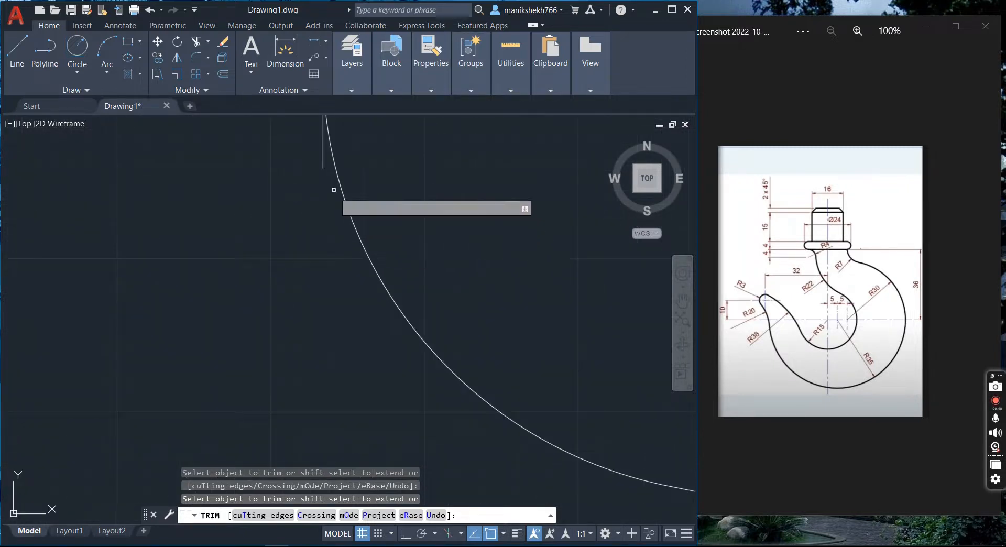
{"action": "left_click", "coordinate": [324, 167]}
{"action": "scroll", "coordinate": [367, 220], "scroll_direction": "down", "scroll_amount": 4}
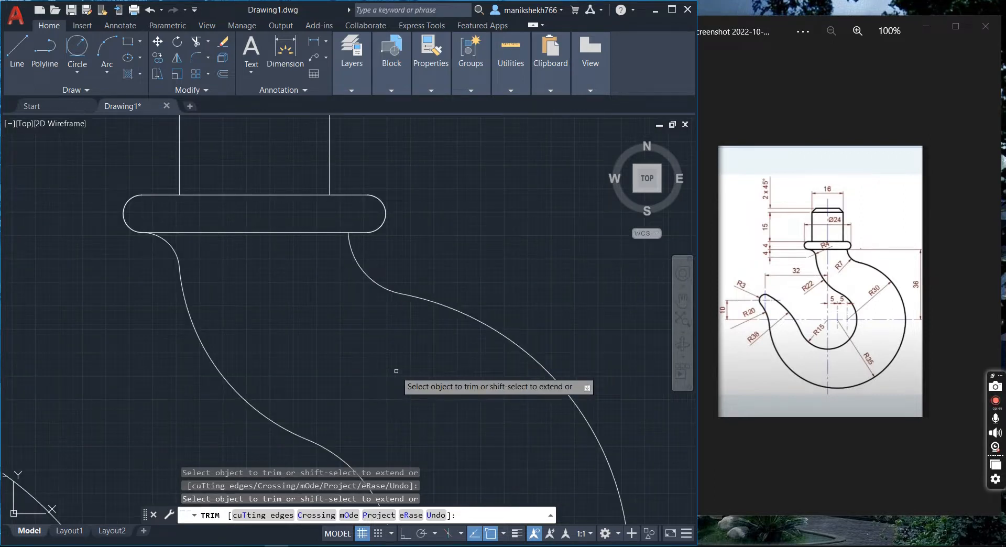
{"action": "key", "text": "Return"}
{"action": "scroll", "coordinate": [415, 332], "scroll_direction": "down", "scroll_amount": 3}
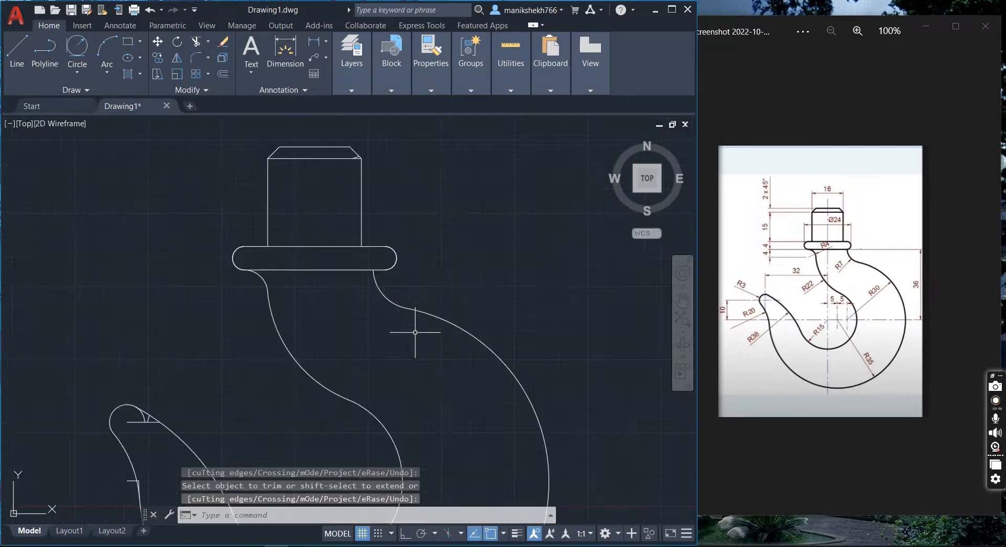
- Trim the leftover construction lines and arc pieces inside the hook tip and along the radius 20 curve
{"action": "scroll", "coordinate": [333, 269], "scroll_direction": "down", "scroll_amount": 2}
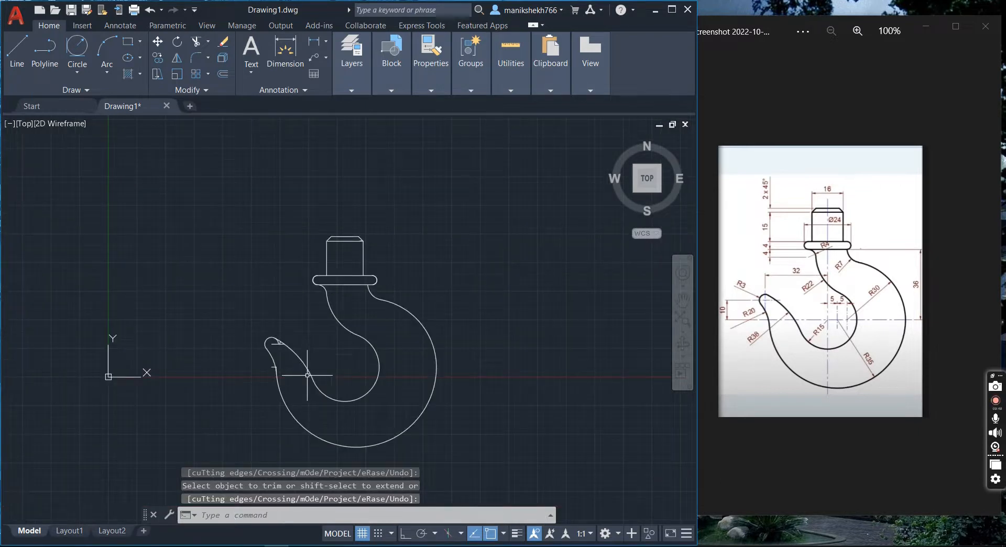
{"action": "scroll", "coordinate": [307, 375], "scroll_direction": "up", "scroll_amount": 2}
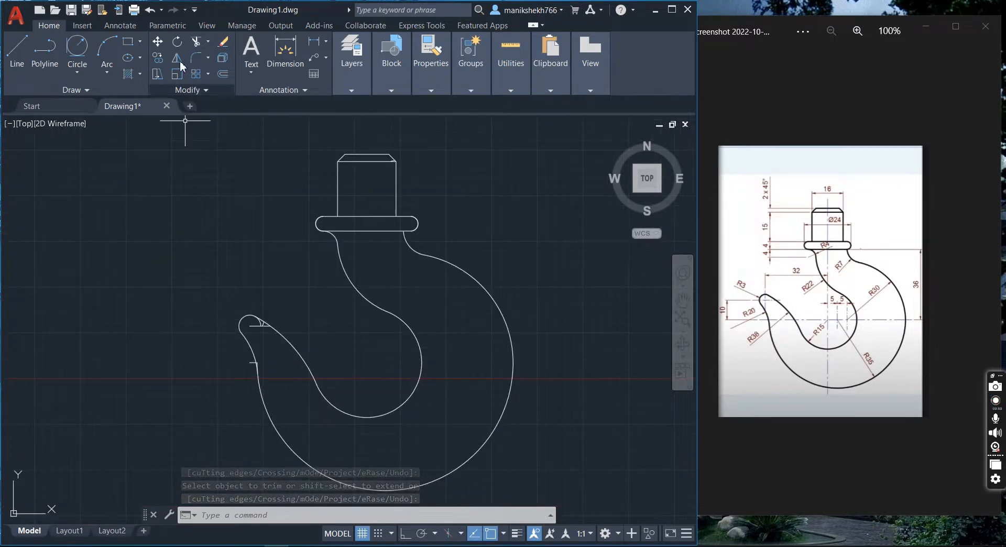
{"action": "left_click", "coordinate": [195, 46]}
{"action": "scroll", "coordinate": [242, 366], "scroll_direction": "up", "scroll_amount": 2}
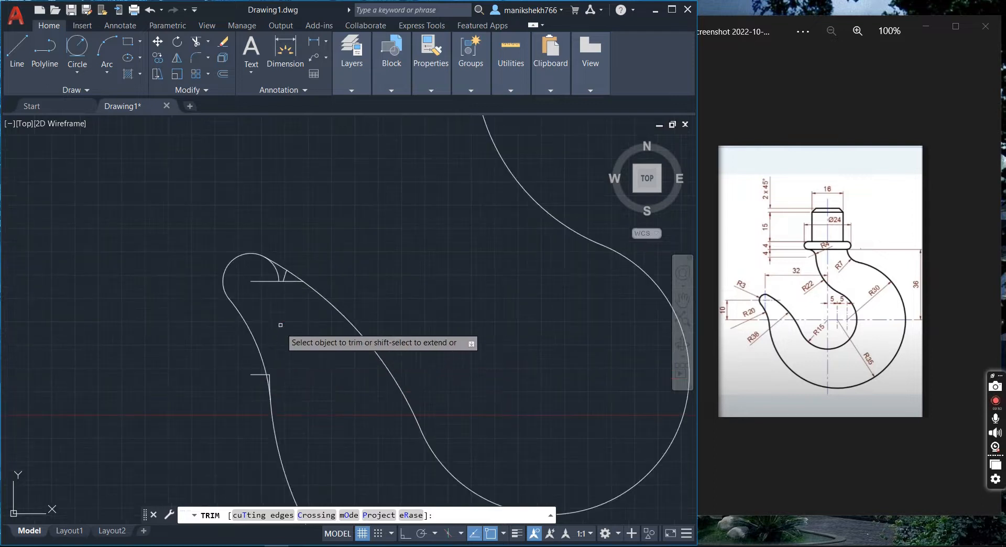
{"action": "mouse_move", "coordinate": [292, 291]}
{"action": "left_mouse_down"}
{"action": "mouse_move", "coordinate": [267, 271]}
{"action": "mouse_move", "coordinate": [265, 314]}
{"action": "left_mouse_up"}
{"action": "left_click_drag", "start_coordinate": [261, 365], "coordinate": [266, 385]}
{"action": "scroll", "coordinate": [266, 385], "scroll_direction": "up", "scroll_amount": 3}
{"action": "left_click_drag", "start_coordinate": [277, 329], "coordinate": [282, 375]}
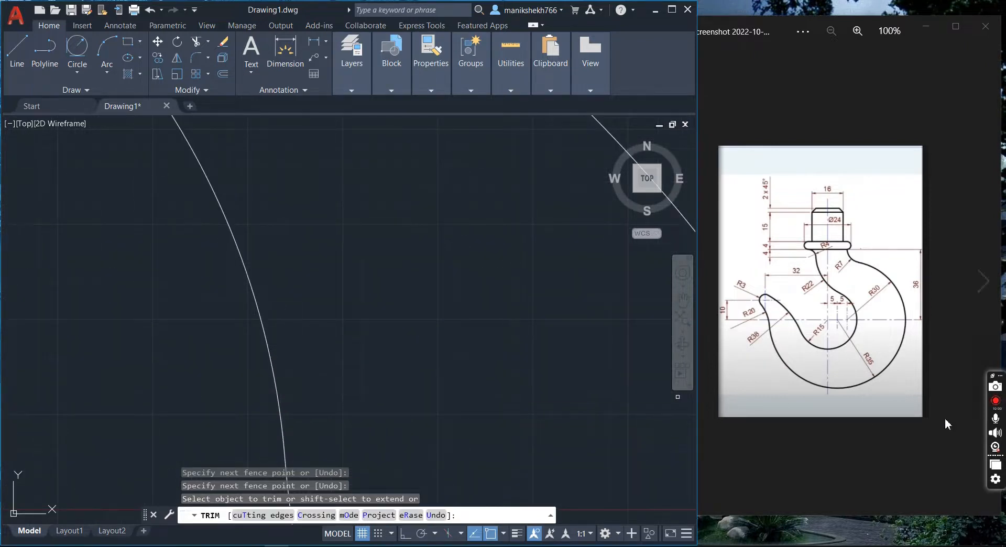
{"action": "scroll", "coordinate": [550, 398], "scroll_direction": "down", "scroll_amount": 6}
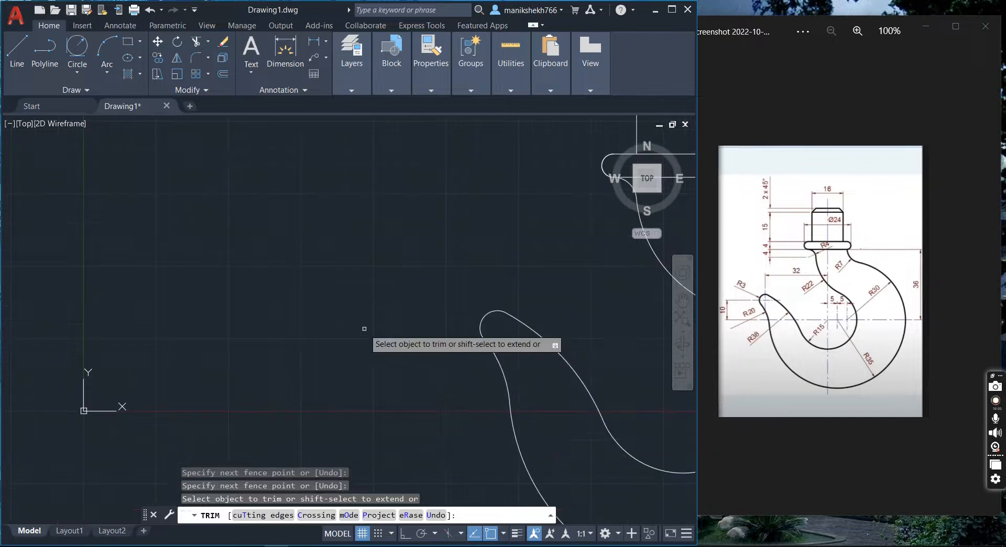
{"action": "scroll", "coordinate": [301, 327], "scroll_direction": "down", "scroll_amount": 1}
{"action": "scroll", "coordinate": [513, 320], "scroll_direction": "up", "scroll_amount": 1}
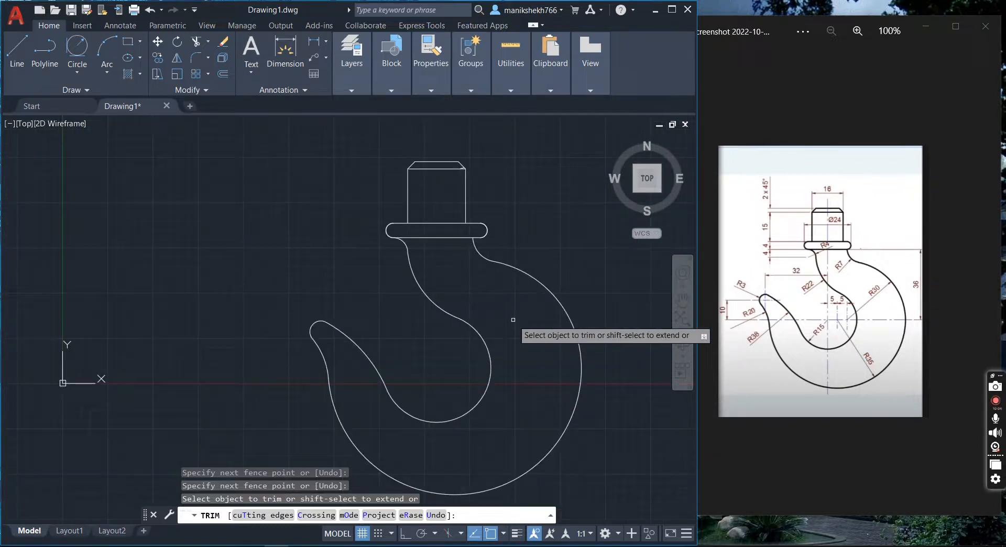